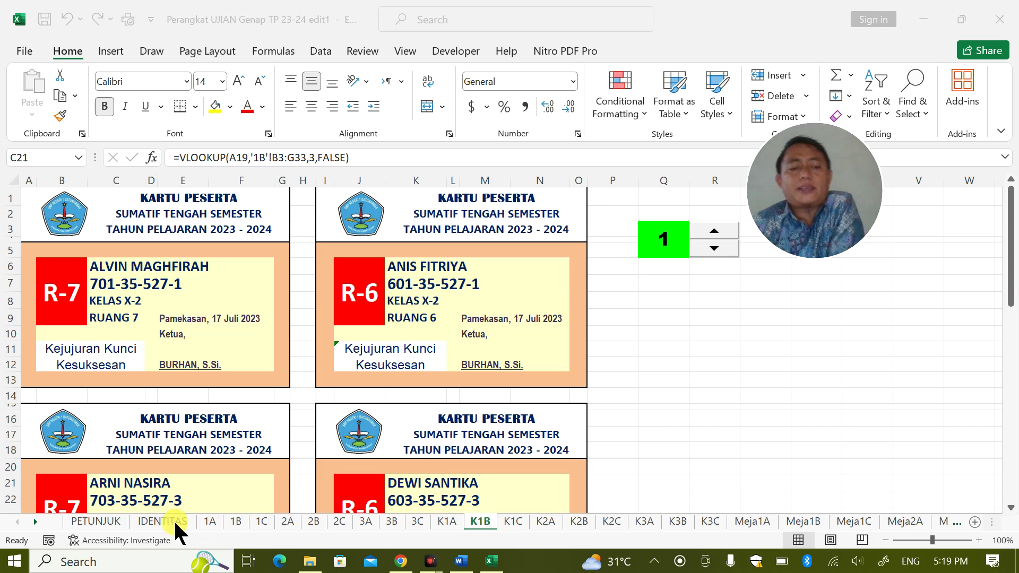
Switch from the K1B cards to the IDENTITAS sheet and look over the school details and exam dates
{"action": "left_click", "coordinate": [161, 517]}
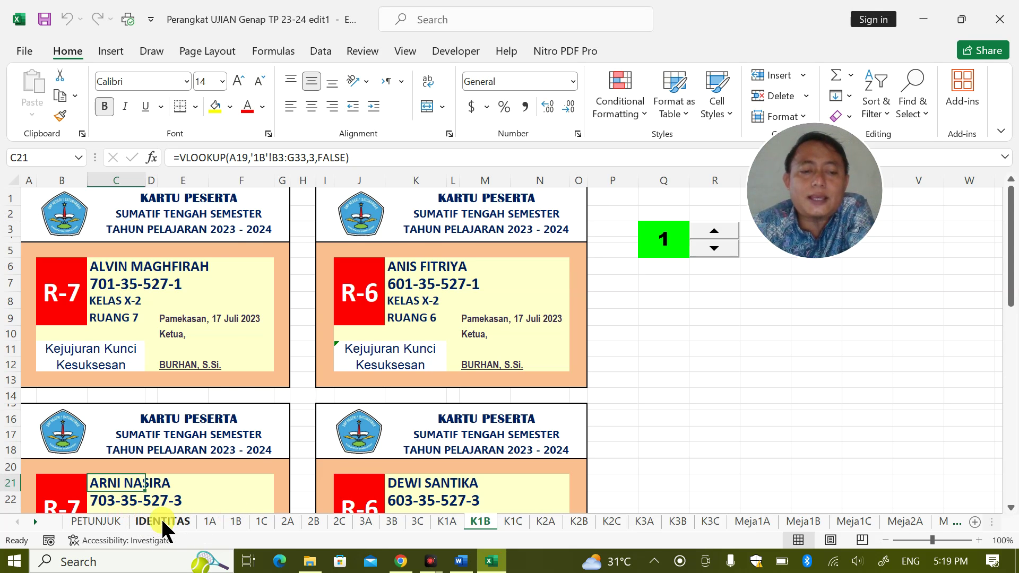
{"action": "scroll", "coordinate": [306, 322], "scroll_direction": "down", "scroll_amount": 3}
{"action": "scroll", "coordinate": [311, 325], "scroll_direction": "up", "scroll_amount": 3}
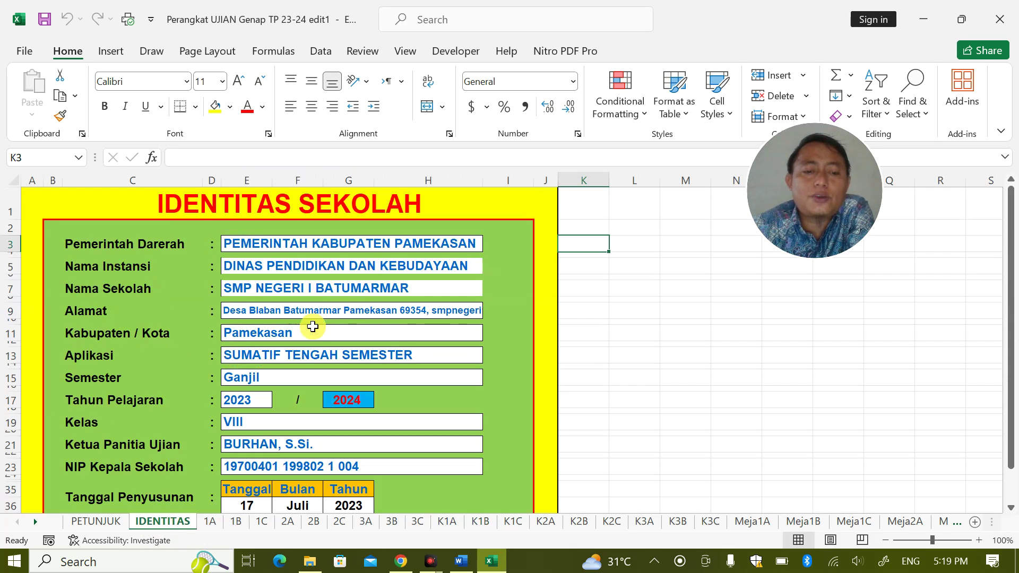
Open sheet 1A and look over the student names and Kelas entries
{"action": "left_click", "coordinate": [209, 520]}
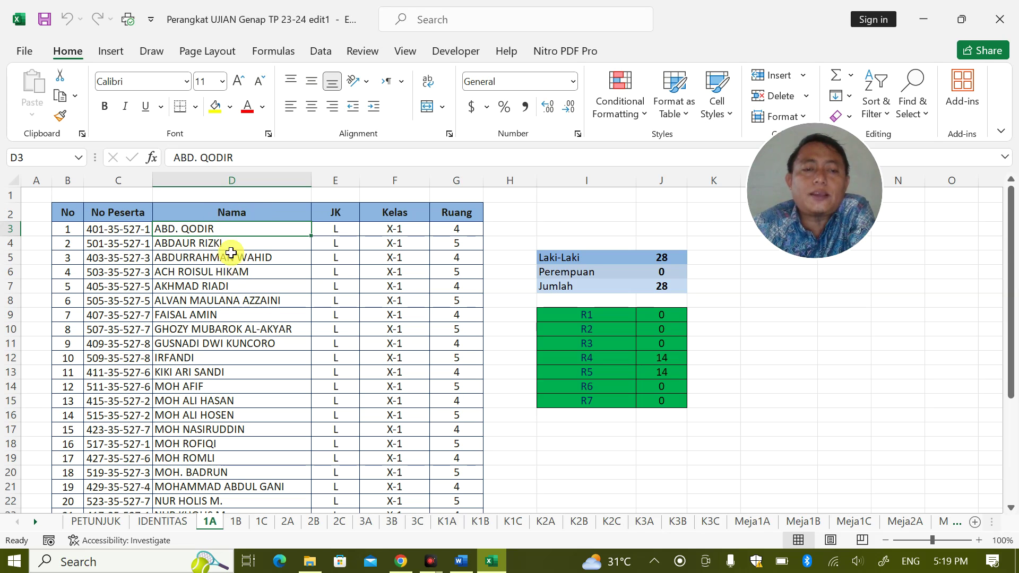
{"action": "left_click_drag", "start_coordinate": [227, 228], "coordinate": [228, 501]}
{"action": "left_click_drag", "start_coordinate": [395, 229], "coordinate": [401, 314]}
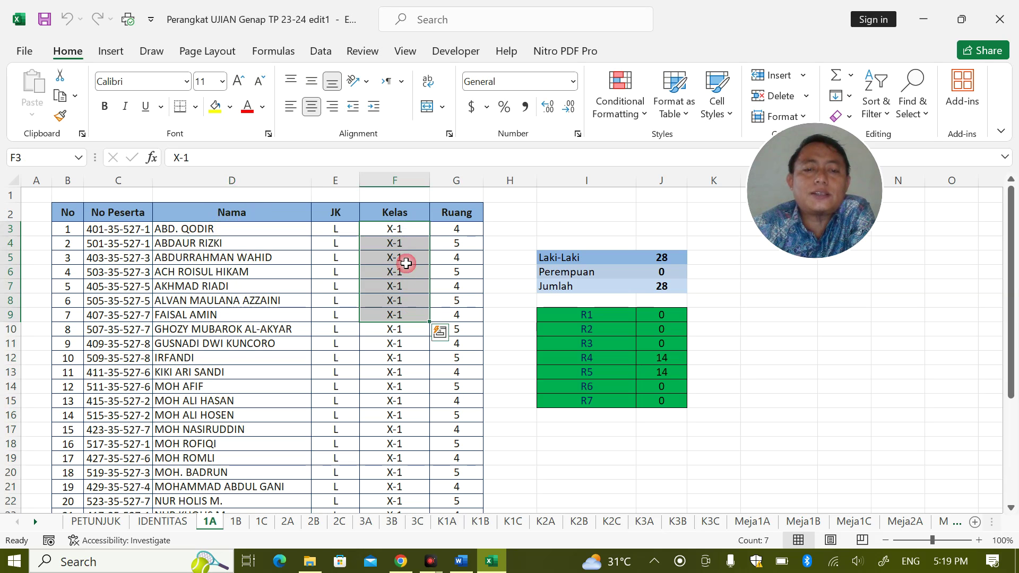
{"action": "left_click", "coordinate": [395, 228]}
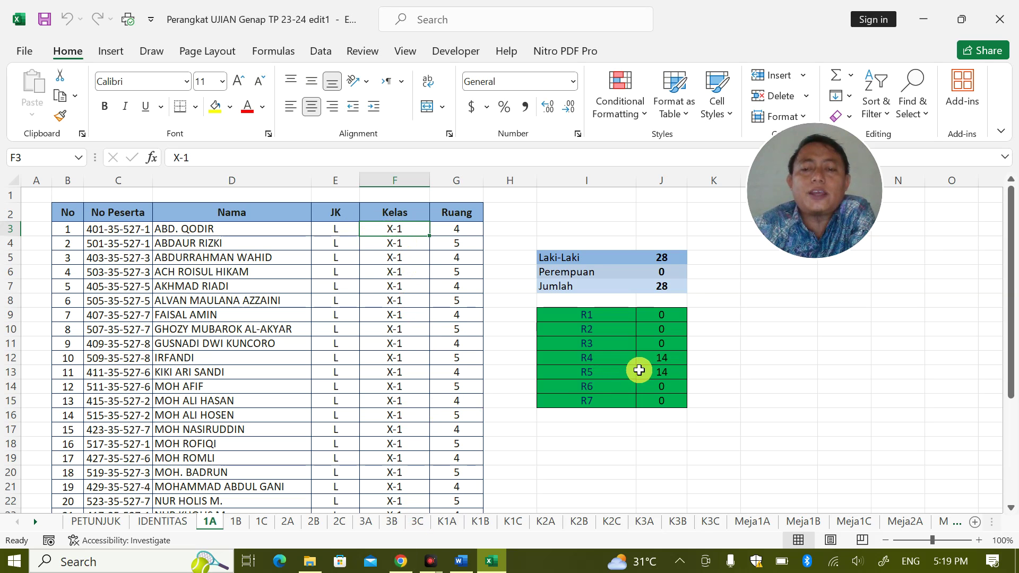
Fill the Ruang column G3:G30 with room 1 so the R1 tally shows 28
{"action": "left_click", "coordinate": [459, 232]}
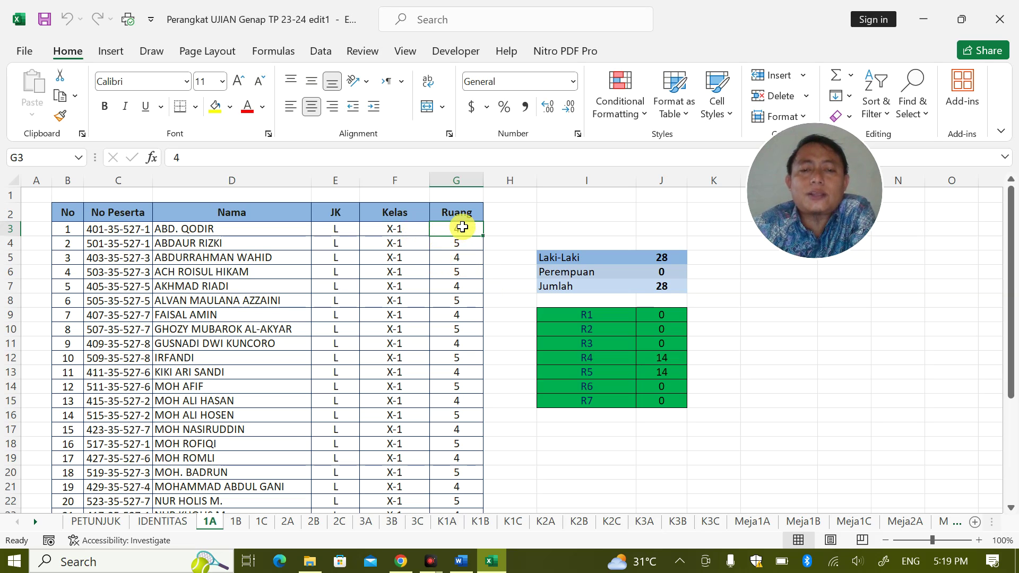
{"action": "left_click_drag", "start_coordinate": [461, 225], "coordinate": [483, 459]}
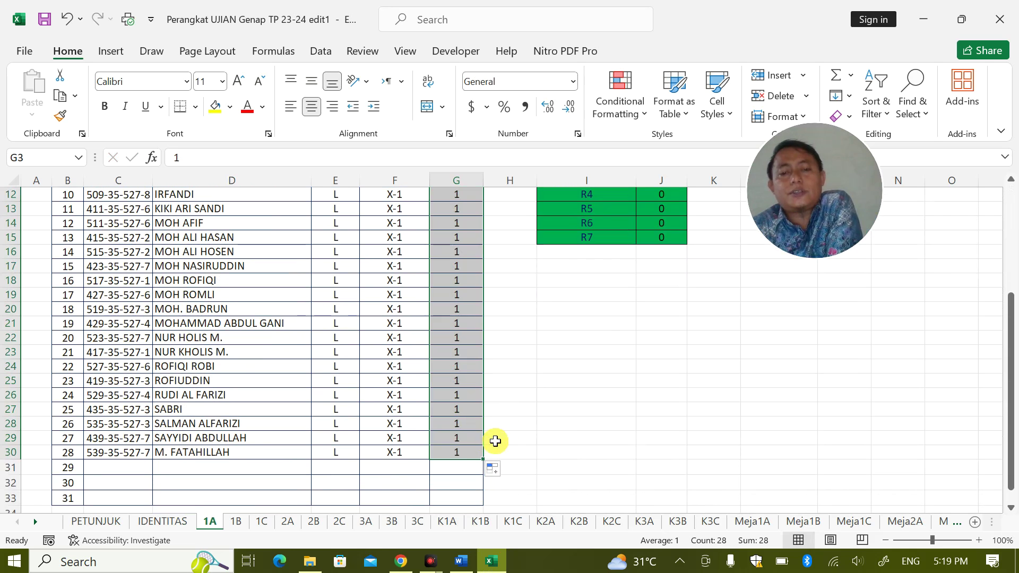
{"action": "left_click", "coordinate": [532, 410]}
{"action": "scroll", "coordinate": [600, 334], "scroll_direction": "up", "scroll_amount": 4}
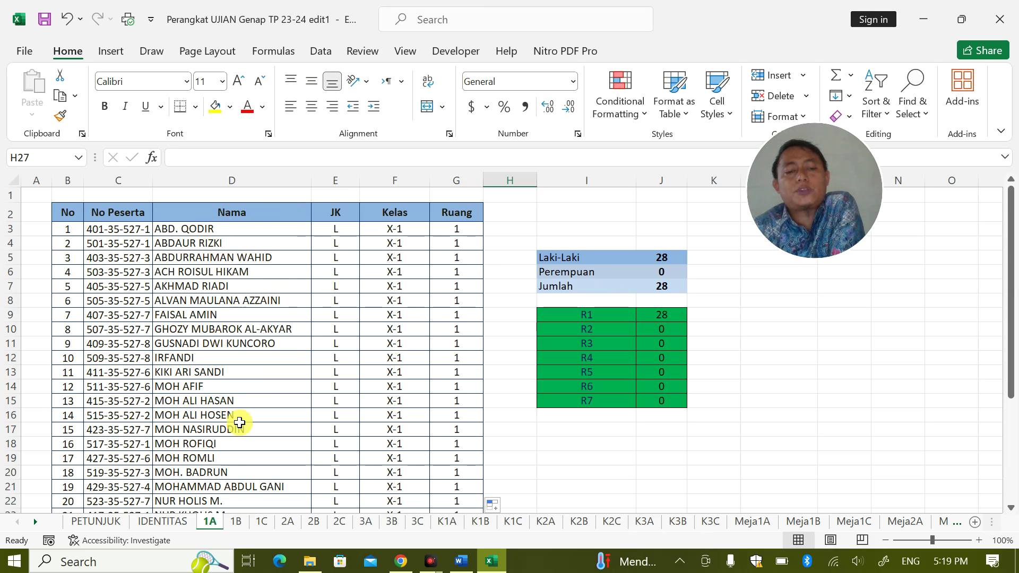
{"action": "left_click", "coordinate": [236, 521]}
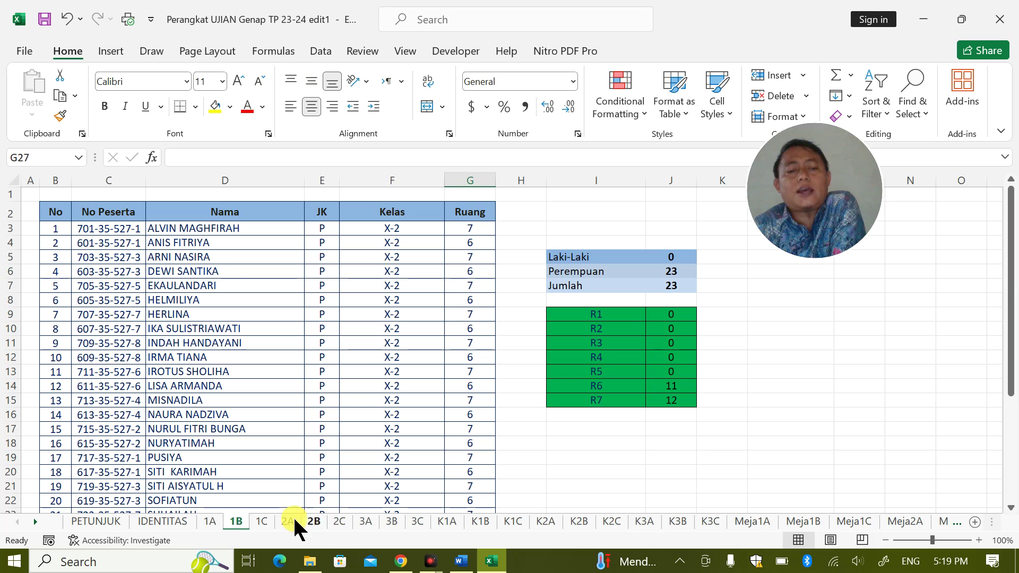
Undo the room 1 fill on sheet 1A, restoring alternating rooms 4 and 5, and check the R5 count in J13
{"action": "left_click", "coordinate": [211, 521]}
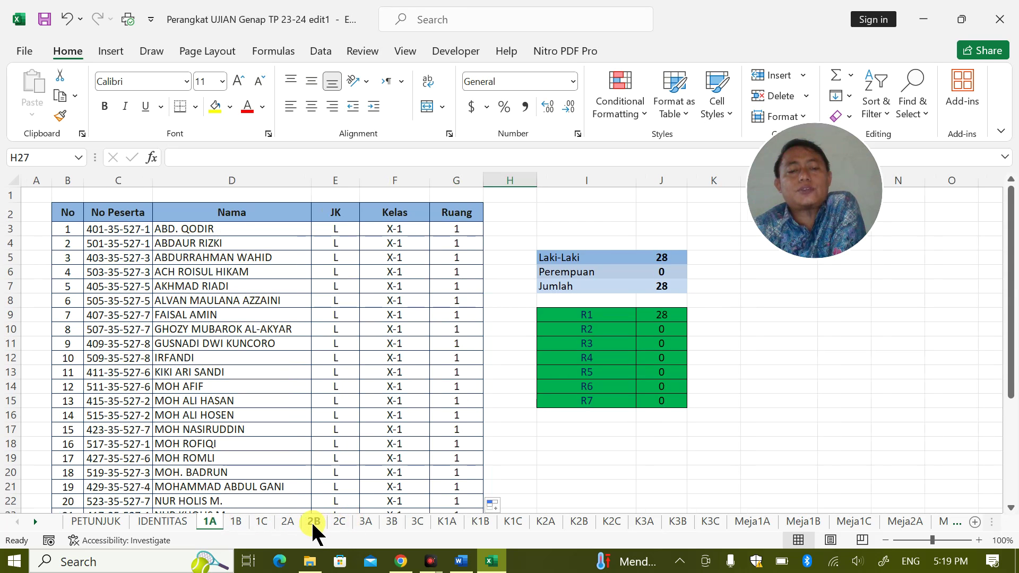
{"action": "left_click", "coordinate": [285, 521]}
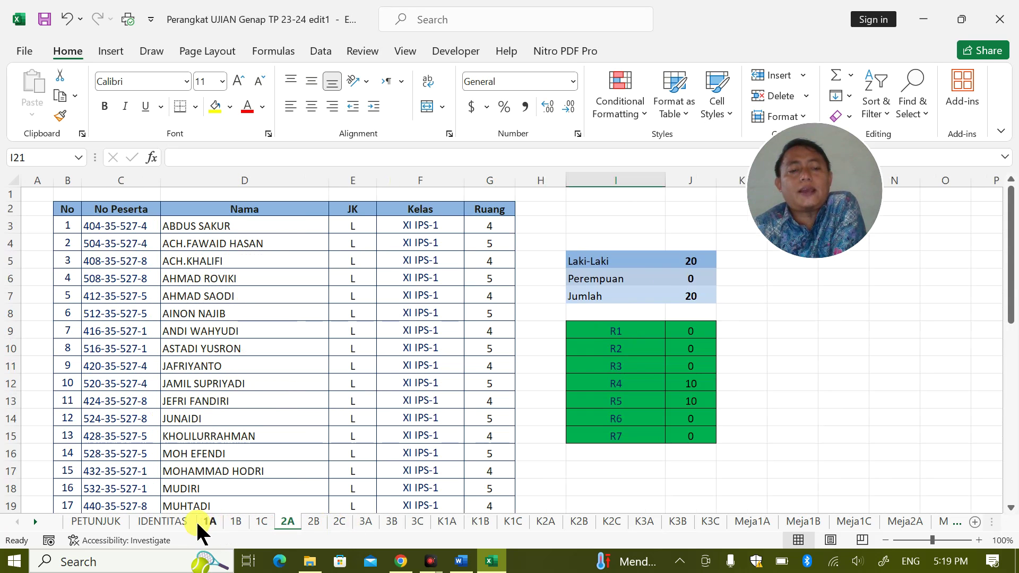
{"action": "left_click", "coordinate": [207, 521]}
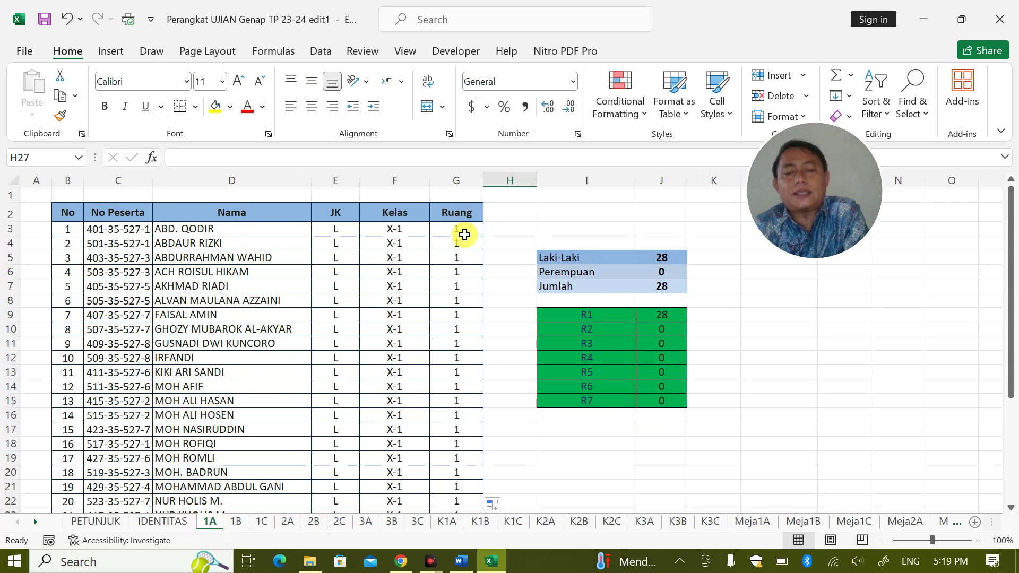
{"action": "key", "text": "ctrl+z"}
{"action": "key", "text": "ctrl+z"}
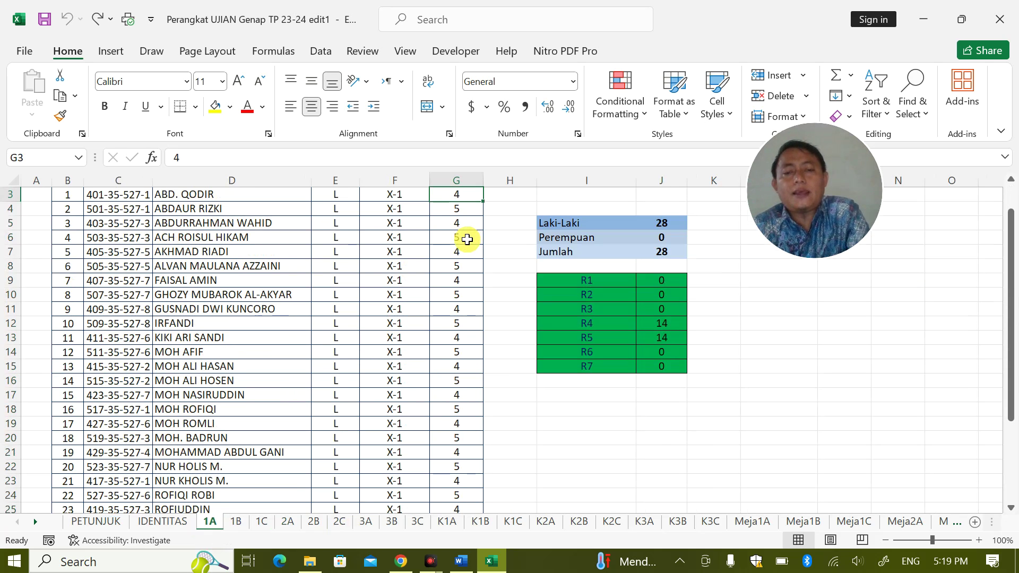
{"action": "scroll", "coordinate": [464, 234], "scroll_direction": "up", "scroll_amount": 1}
{"action": "left_click", "coordinate": [462, 242]}
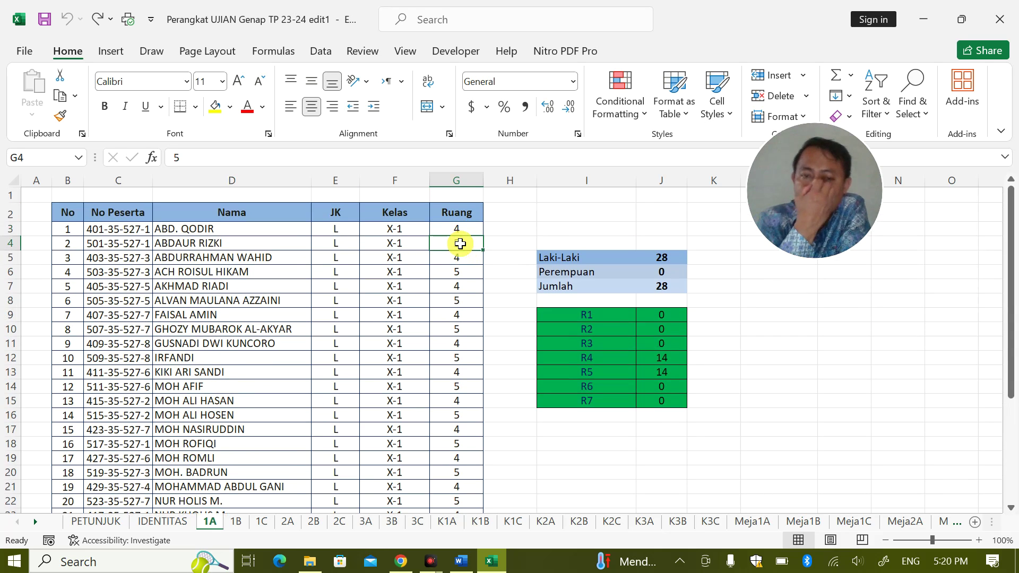
{"action": "left_click", "coordinate": [671, 373]}
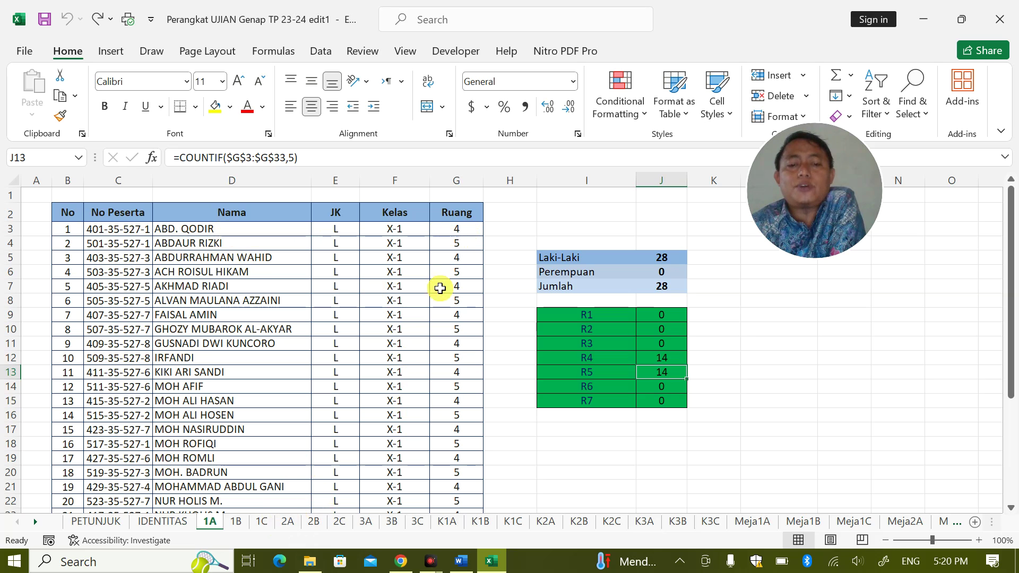
Check the room numbers in G3 and G4 on sheet 2A, then bring up the Word password note
{"action": "left_click", "coordinate": [288, 521]}
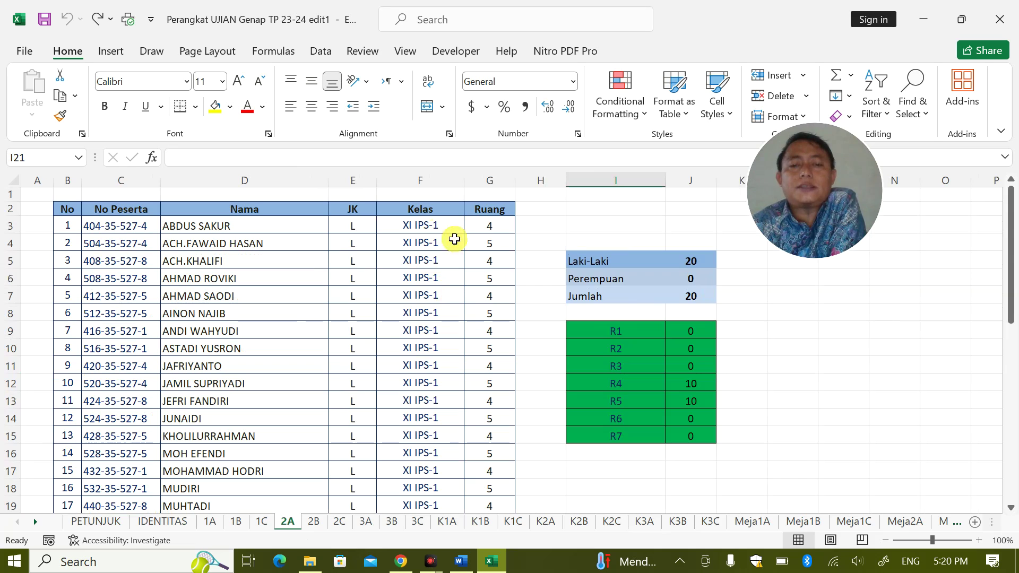
{"action": "left_click", "coordinate": [496, 226]}
{"action": "left_click", "coordinate": [488, 246]}
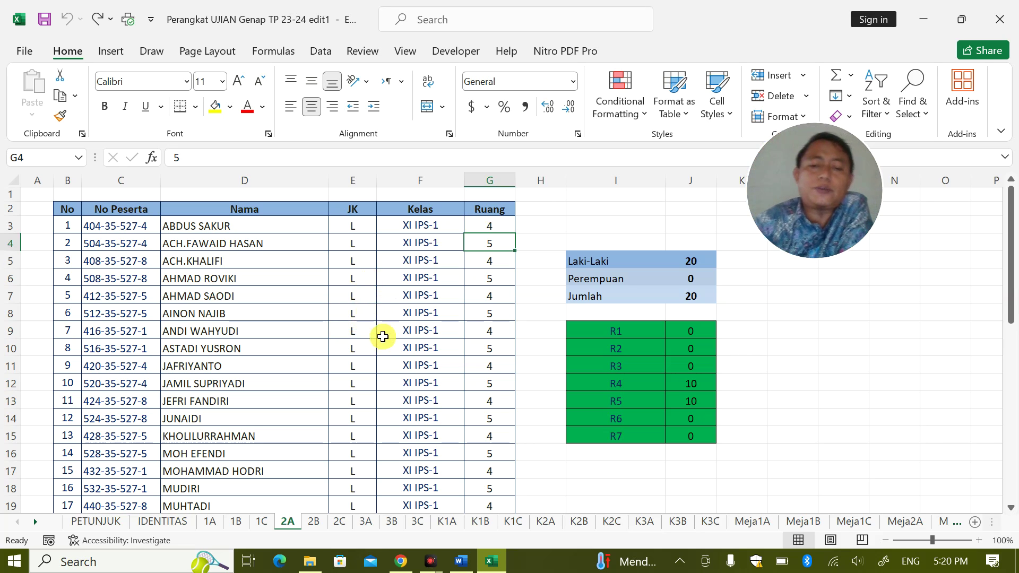
{"action": "left_click", "coordinate": [461, 560]}
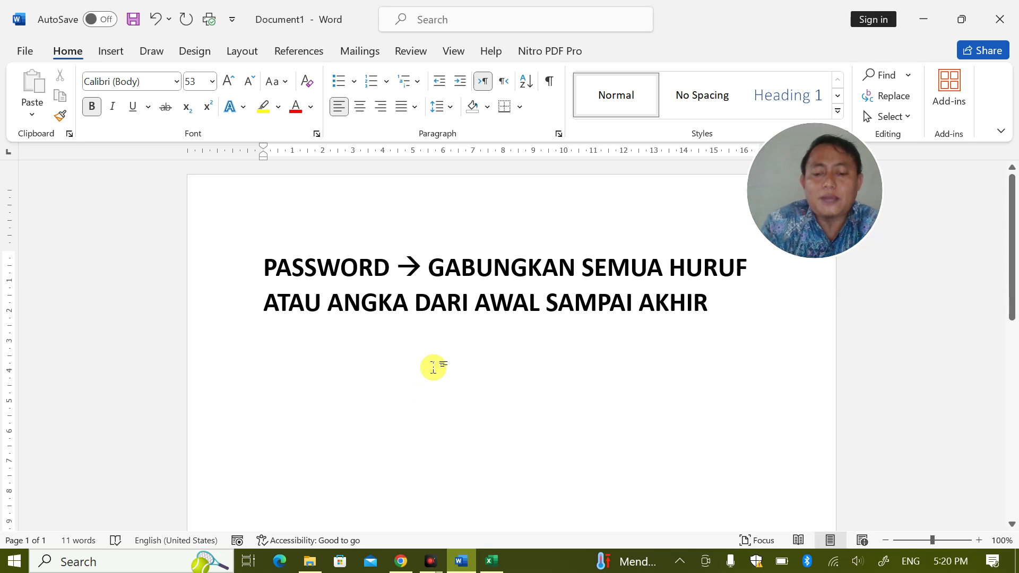
Type a letter M into the Word note, delete it again, and return to Excel
{"action": "type", "text": "m"}
{"action": "key", "text": "BackSpace"}
{"action": "type", "text": "M"}
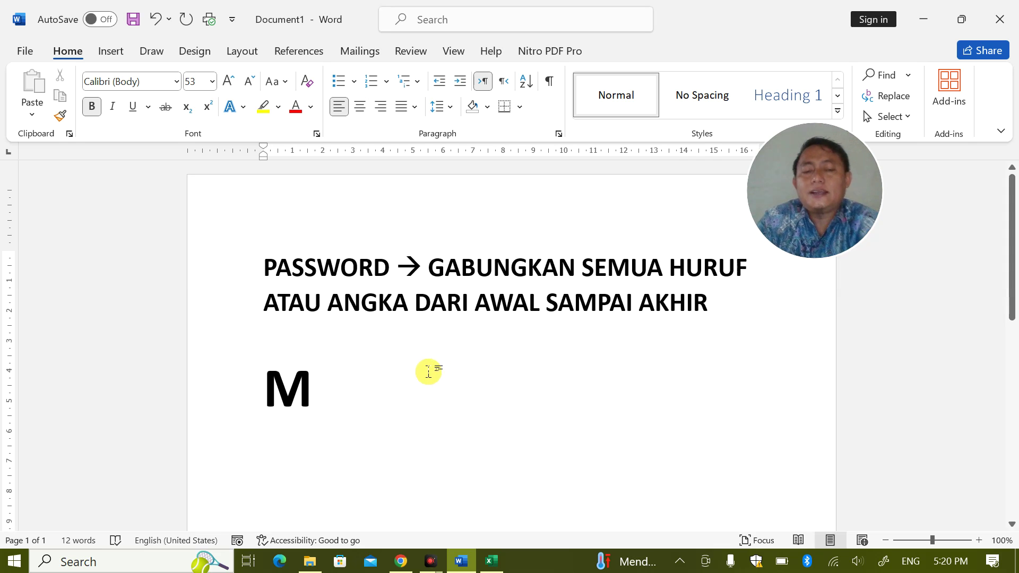
{"action": "left_click_drag", "start_coordinate": [330, 383], "coordinate": [270, 402]}
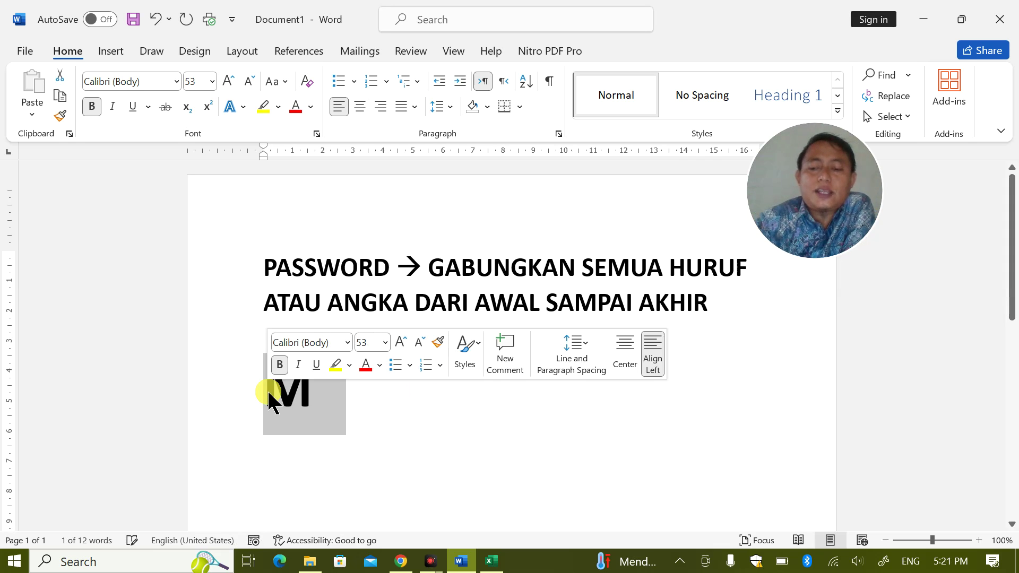
{"action": "key", "text": "BackSpace"}
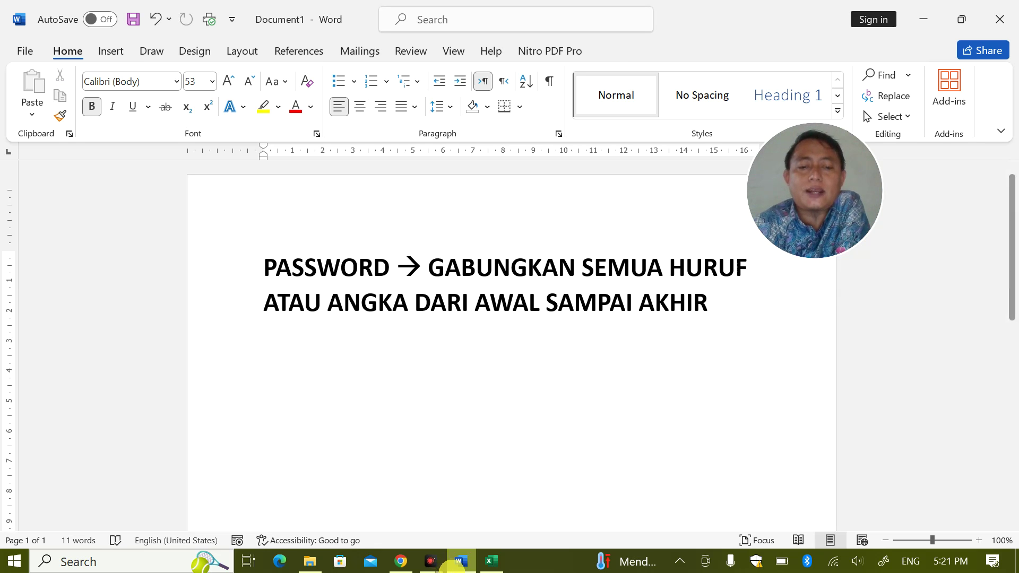
{"action": "left_click", "coordinate": [490, 562]}
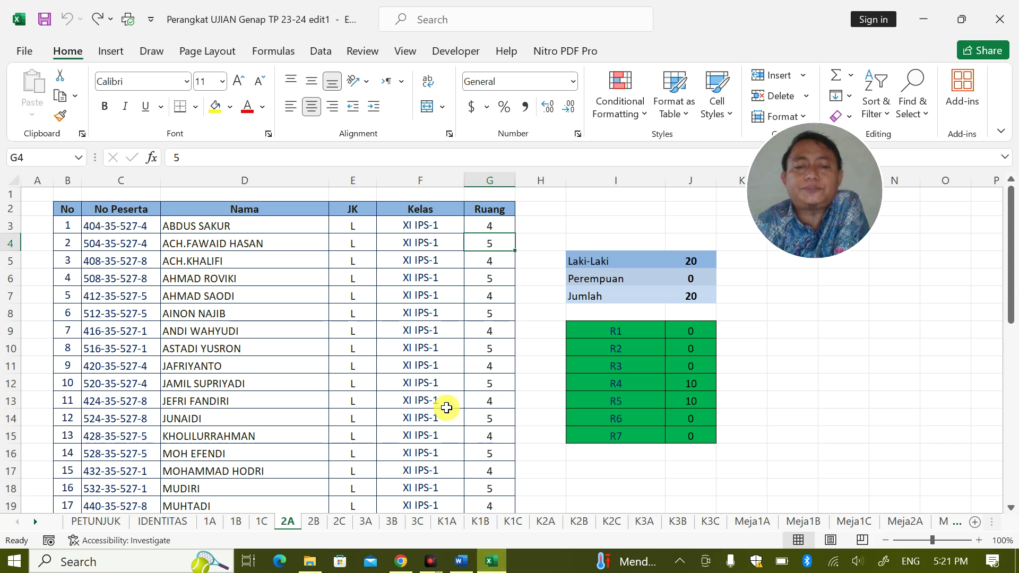
Browse sheets 2C and 2B, check room 7 in G3, then select the names on sheet 3C
{"action": "left_click", "coordinate": [339, 521]}
{"action": "left_click", "coordinate": [301, 516]}
{"action": "left_click", "coordinate": [339, 522]}
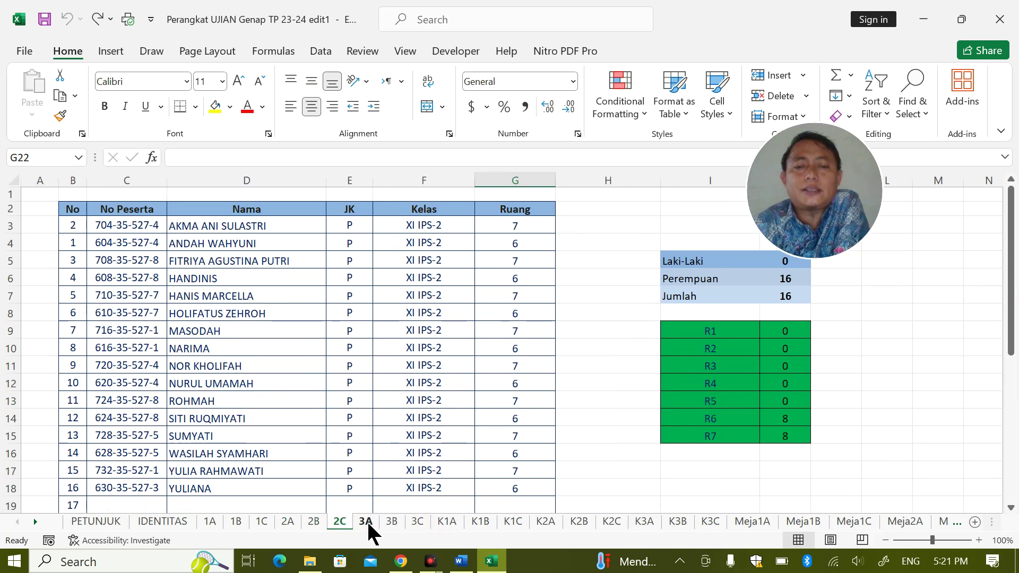
{"action": "left_click", "coordinate": [507, 227]}
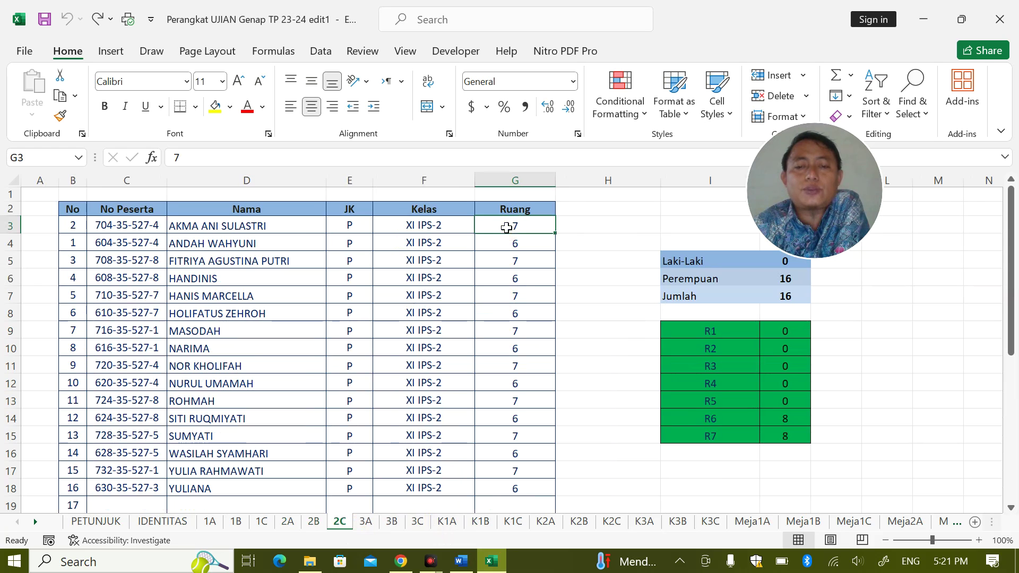
{"action": "left_click", "coordinate": [417, 520]}
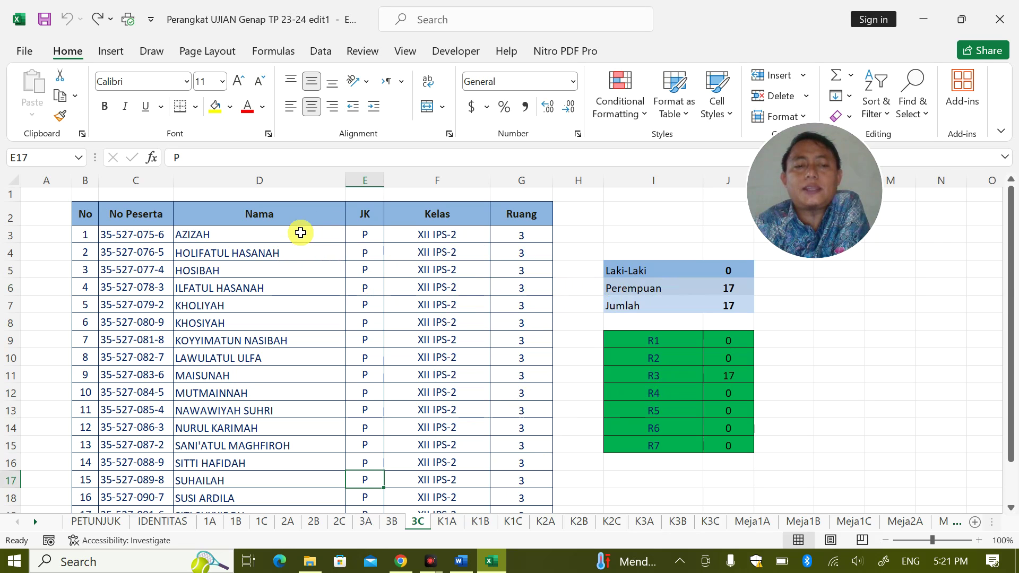
{"action": "left_click_drag", "start_coordinate": [298, 232], "coordinate": [278, 485]}
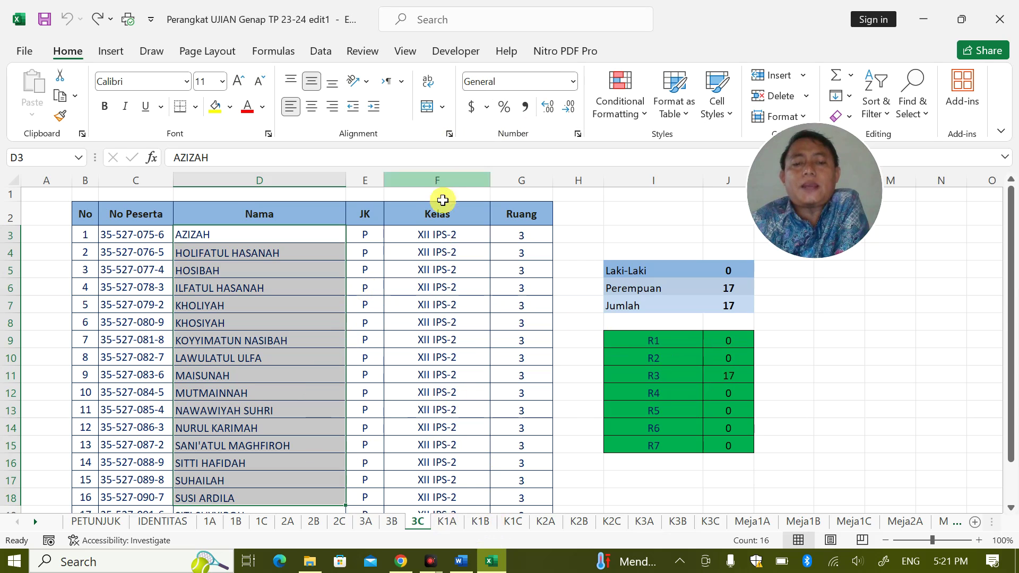
Open the K1A cards and inspect cell F5, page counter Q3 and the first card's name lookup
{"action": "left_click", "coordinate": [440, 519]}
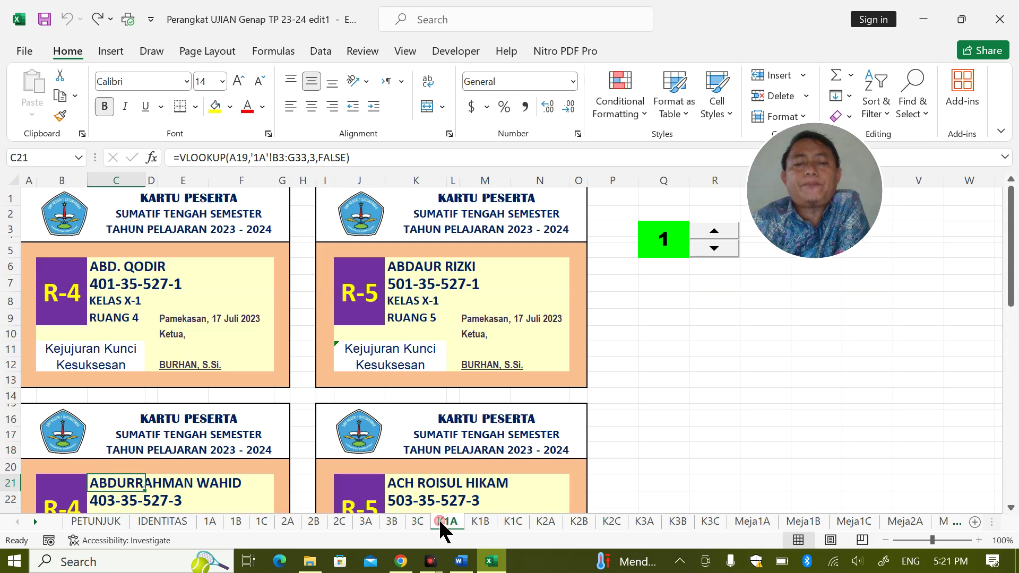
{"action": "left_click", "coordinate": [223, 246]}
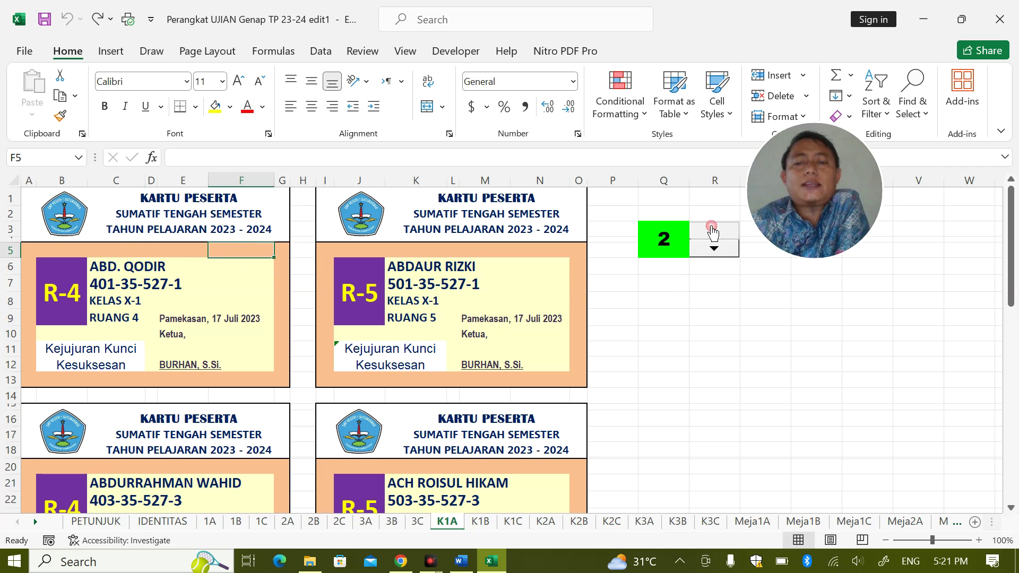
{"action": "left_click", "coordinate": [660, 236]}
{"action": "left_click", "coordinate": [119, 268]}
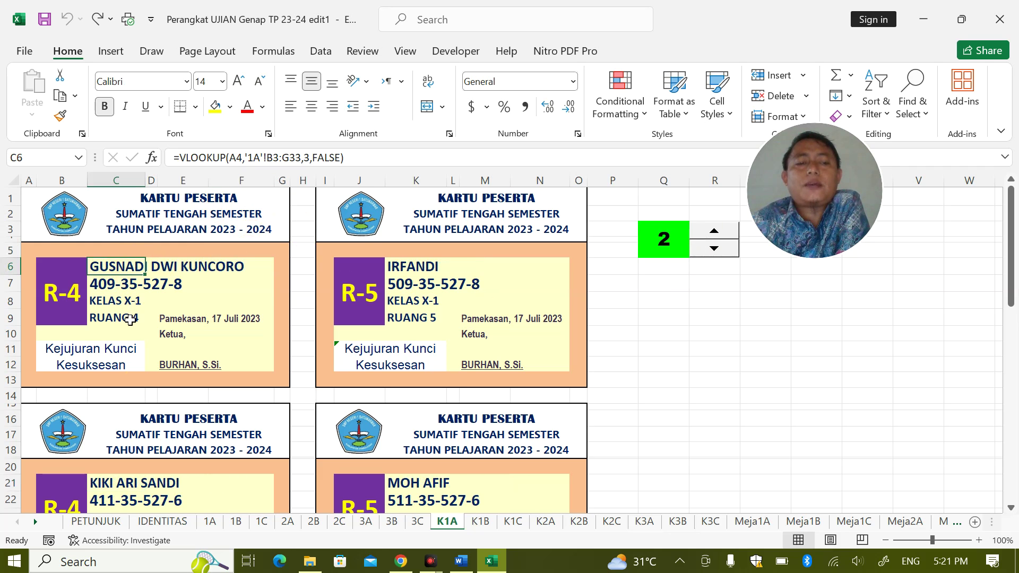
Step the card page spinner back until Q3 reads 1, showing the first cards in R-4 and R-5
{"action": "scroll", "coordinate": [148, 386], "scroll_direction": "down", "scroll_amount": 16}
{"action": "scroll", "coordinate": [154, 372], "scroll_direction": "up", "scroll_amount": 6}
{"action": "scroll", "coordinate": [161, 351], "scroll_direction": "up", "scroll_amount": 11}
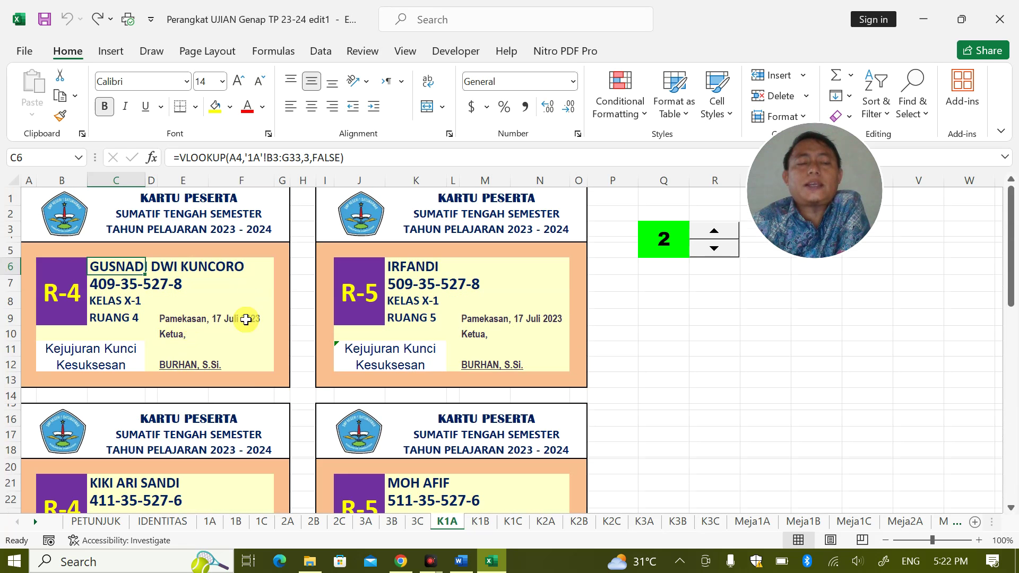
{"action": "scroll", "coordinate": [293, 321], "scroll_direction": "down", "scroll_amount": 13}
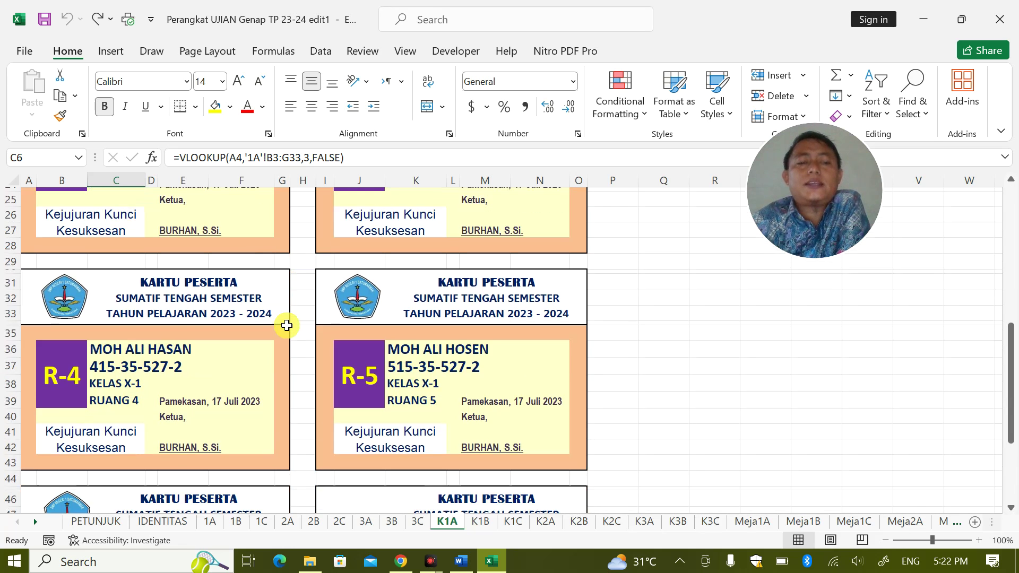
{"action": "scroll", "coordinate": [293, 327], "scroll_direction": "down", "scroll_amount": 1}
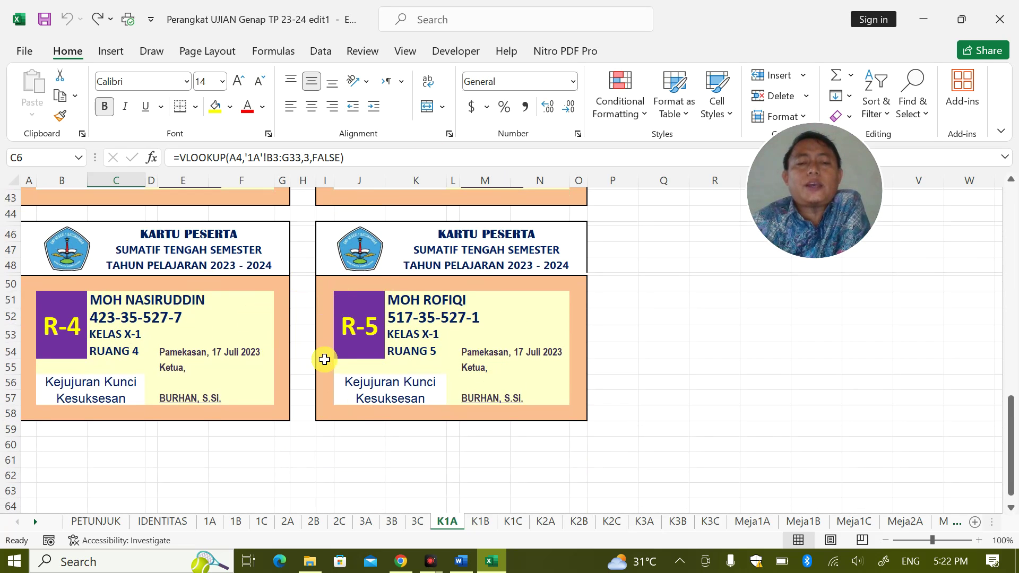
{"action": "scroll", "coordinate": [325, 332], "scroll_direction": "up", "scroll_amount": 4}
{"action": "scroll", "coordinate": [325, 332], "scroll_direction": "up", "scroll_amount": 10}
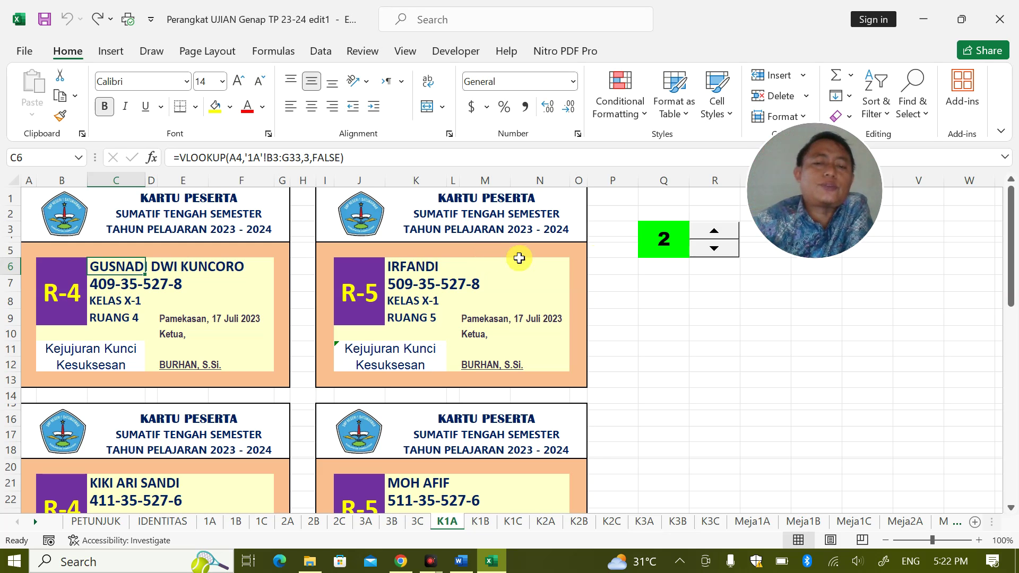
{"action": "left_click", "coordinate": [728, 253]}
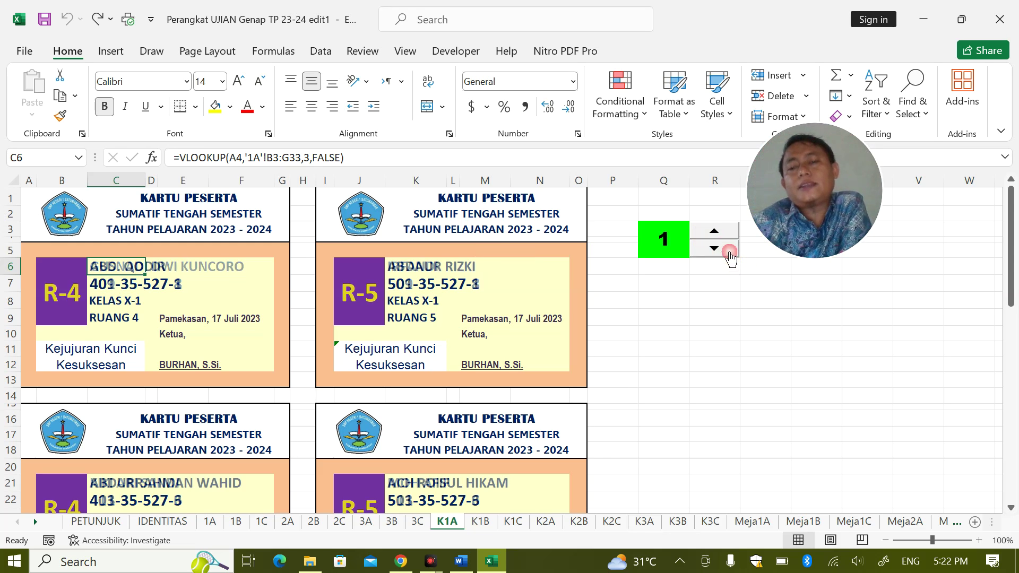
{"action": "left_click", "coordinate": [662, 244]}
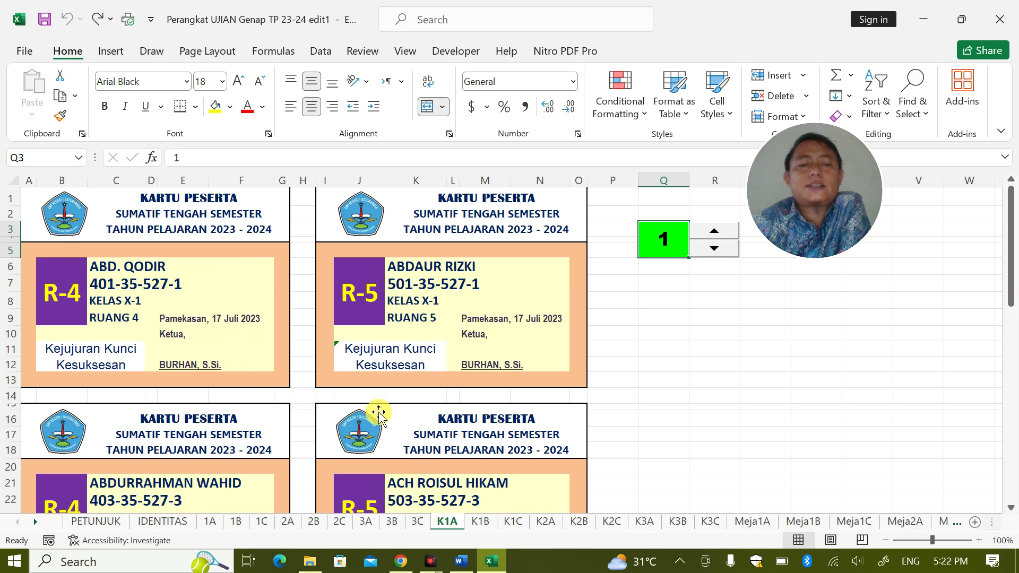
Change the first 1A student's room in G3 to 9 and confirm his K1A card shows R-9
{"action": "left_click", "coordinate": [79, 293]}
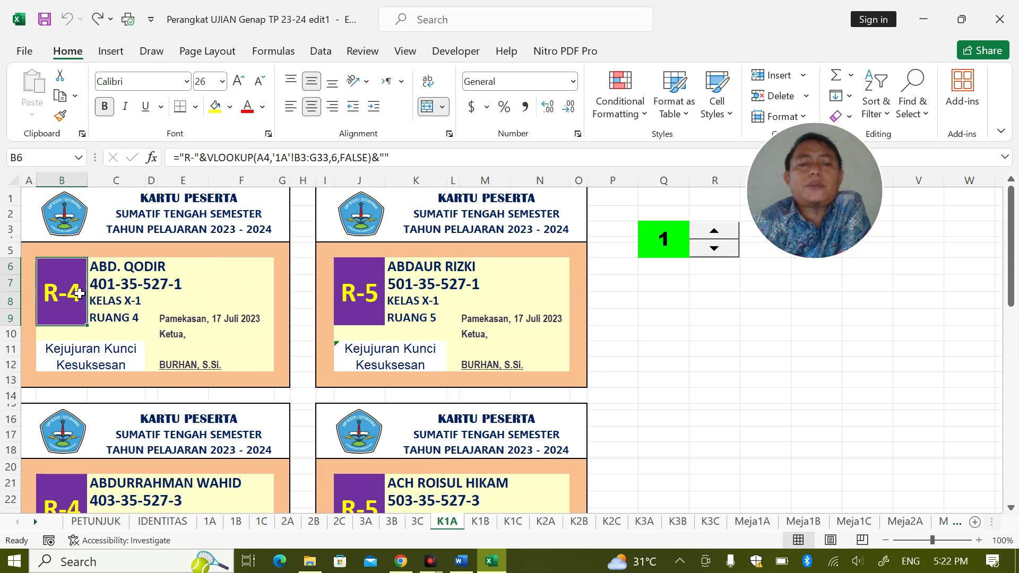
{"action": "left_click", "coordinate": [324, 293]}
{"action": "left_click", "coordinate": [210, 521]}
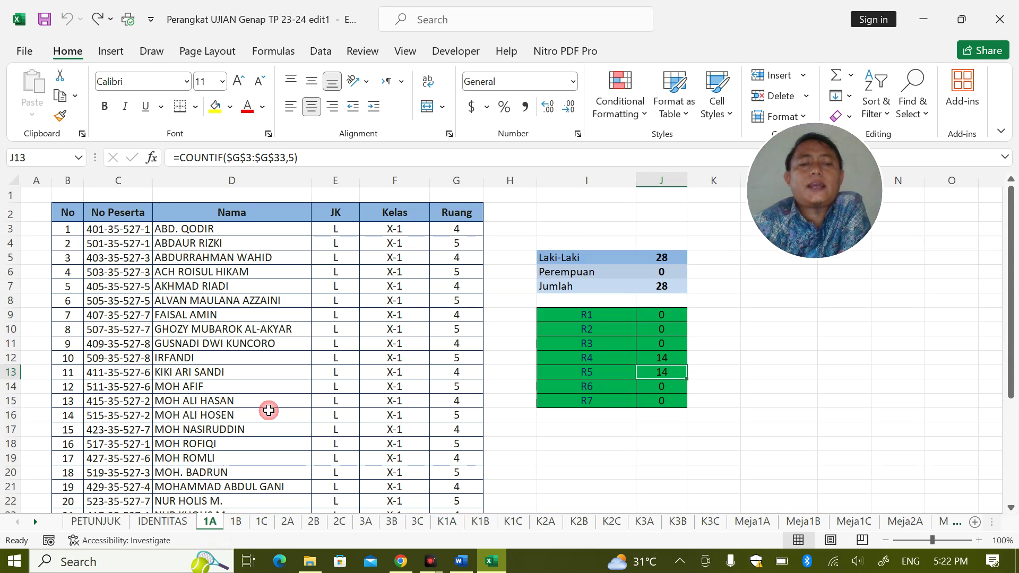
{"action": "left_click", "coordinate": [455, 229]}
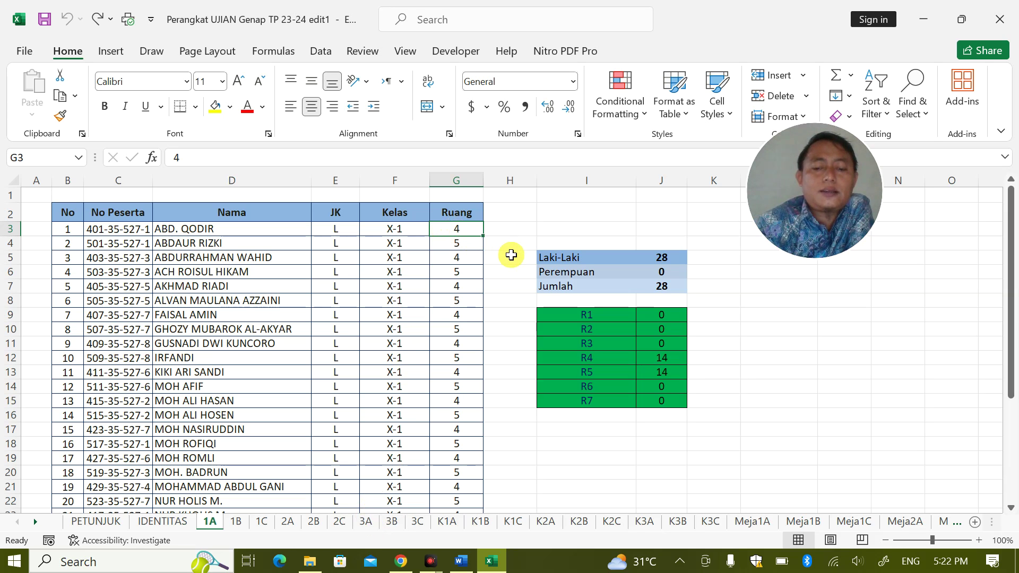
{"action": "type", "text": "9"}
{"action": "left_click", "coordinate": [527, 282]}
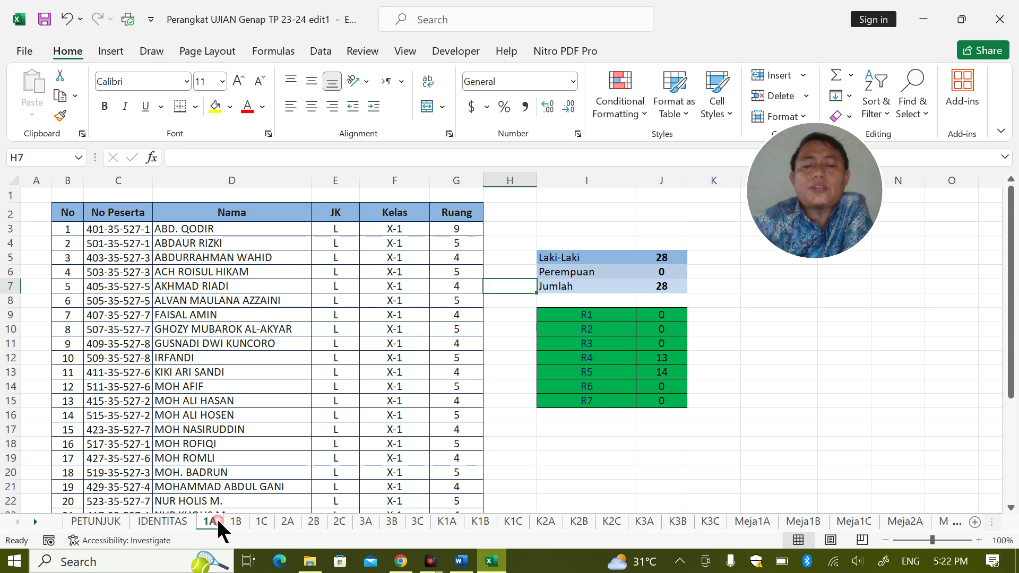
{"action": "left_click", "coordinate": [447, 522]}
{"action": "left_click", "coordinate": [71, 264]}
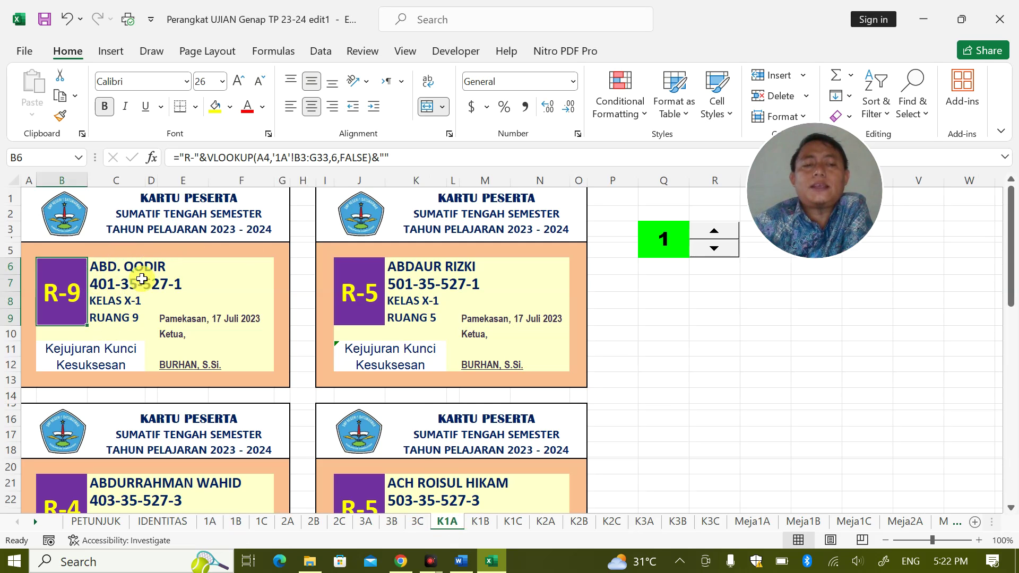
Set G3 on sheet 1A back to room 4
{"action": "left_click", "coordinate": [210, 522]}
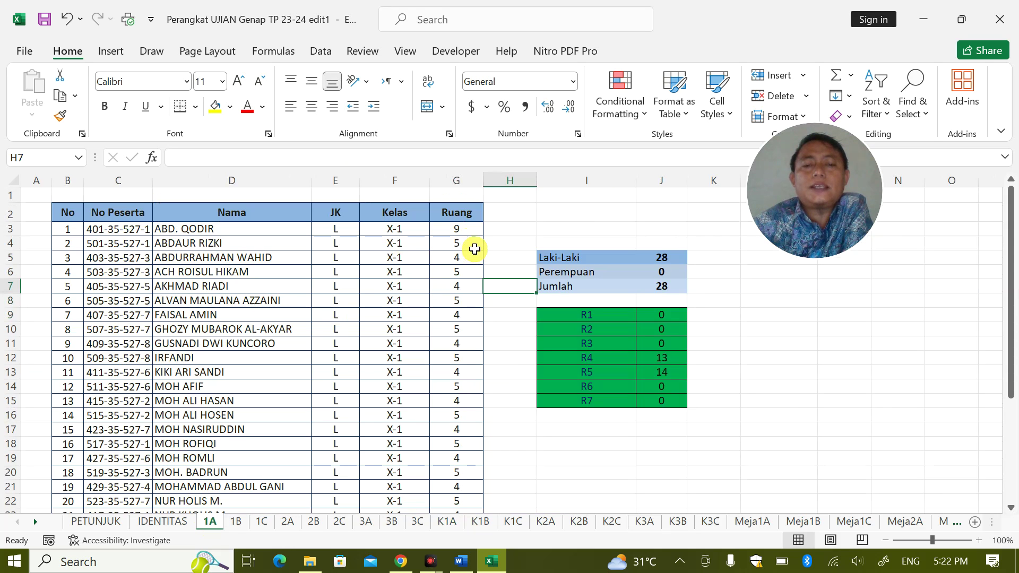
{"action": "left_click", "coordinate": [458, 227]}
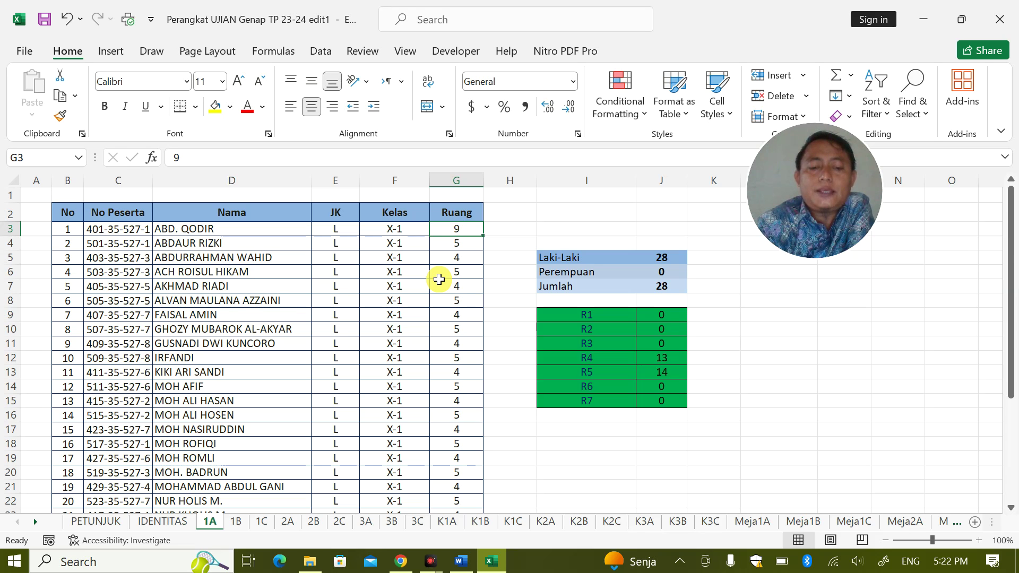
{"action": "type", "text": "4"}
{"action": "left_click", "coordinate": [383, 399]}
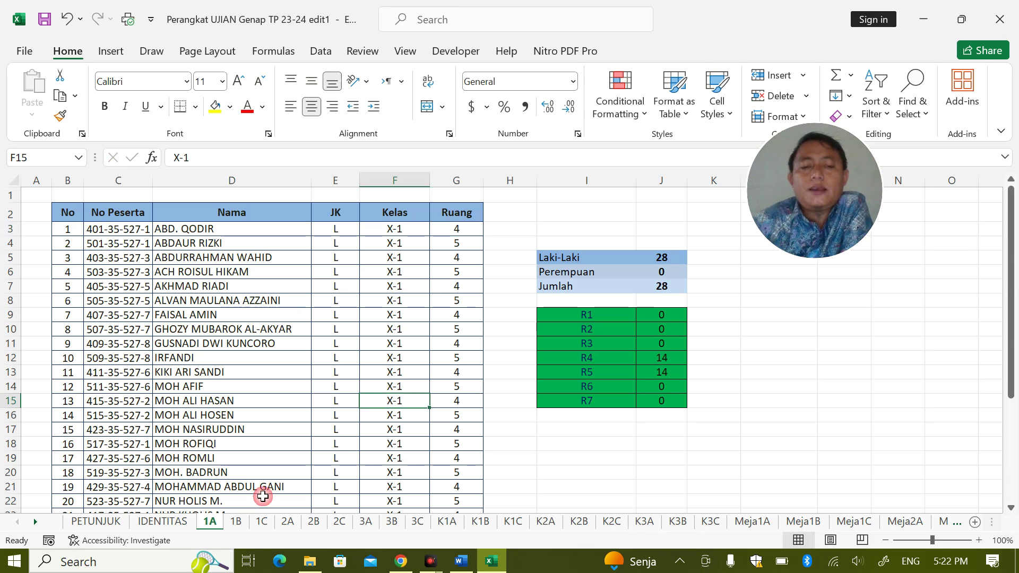
Look over sheets 1B (class X-2 in F3) and 1C, then switch to the Word password note
{"action": "left_click", "coordinate": [236, 519]}
{"action": "left_click", "coordinate": [261, 521]}
{"action": "left_click", "coordinate": [288, 520]}
{"action": "left_click", "coordinate": [257, 521]}
{"action": "left_click", "coordinate": [236, 521]}
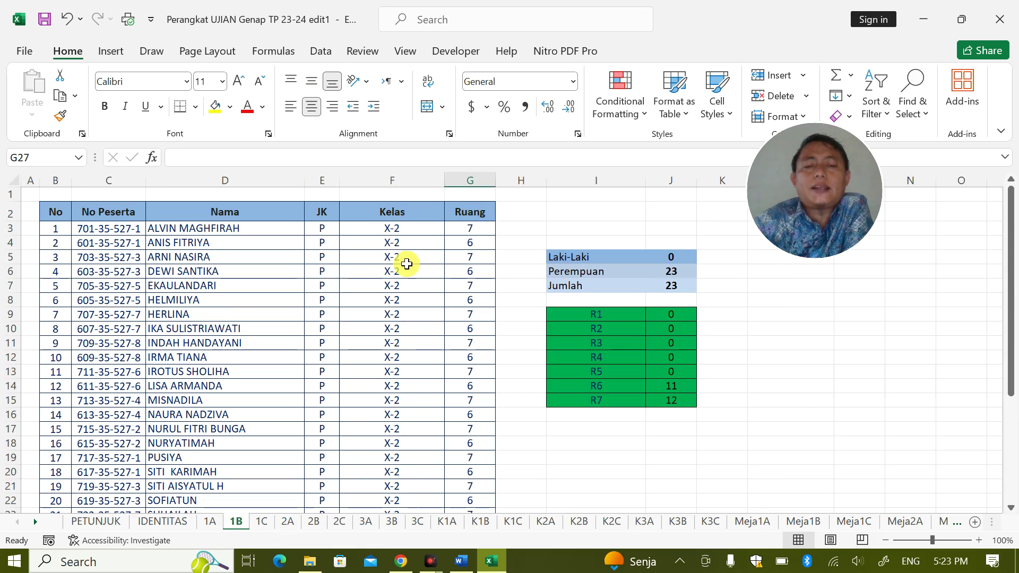
{"action": "left_click", "coordinate": [392, 231]}
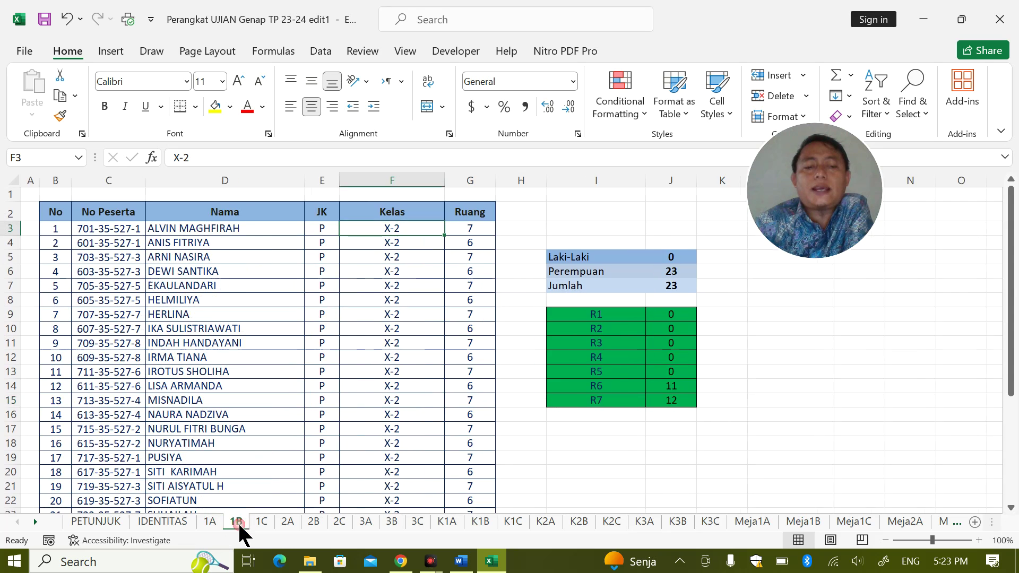
{"action": "left_click", "coordinate": [262, 521]}
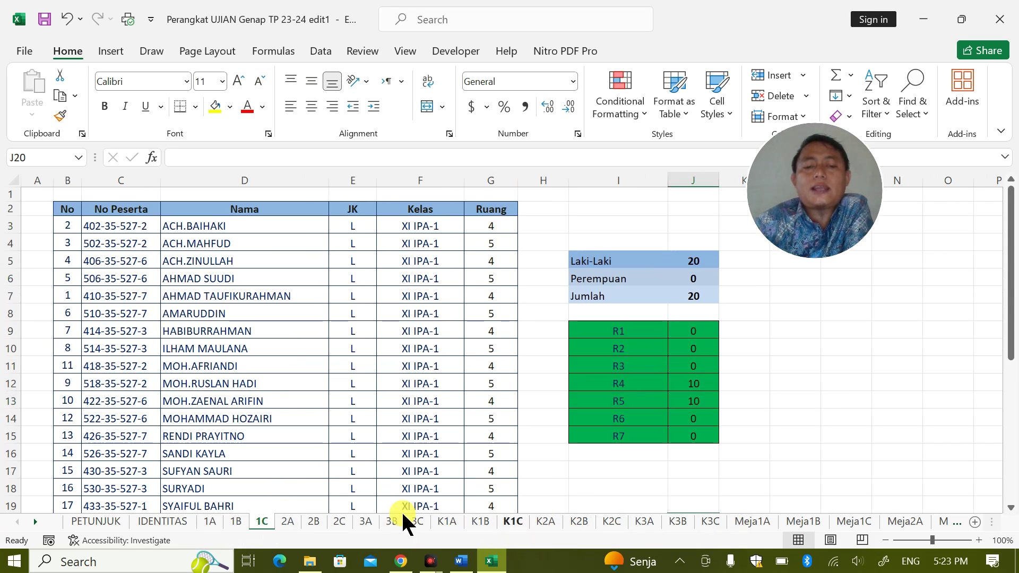
{"action": "left_click", "coordinate": [471, 561]}
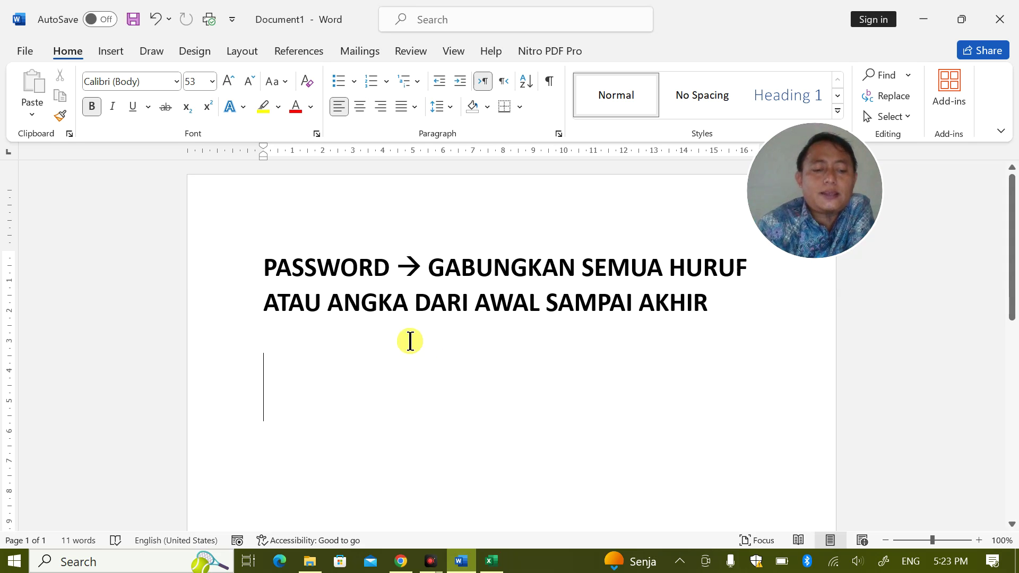
{"action": "type", "text": "A"}
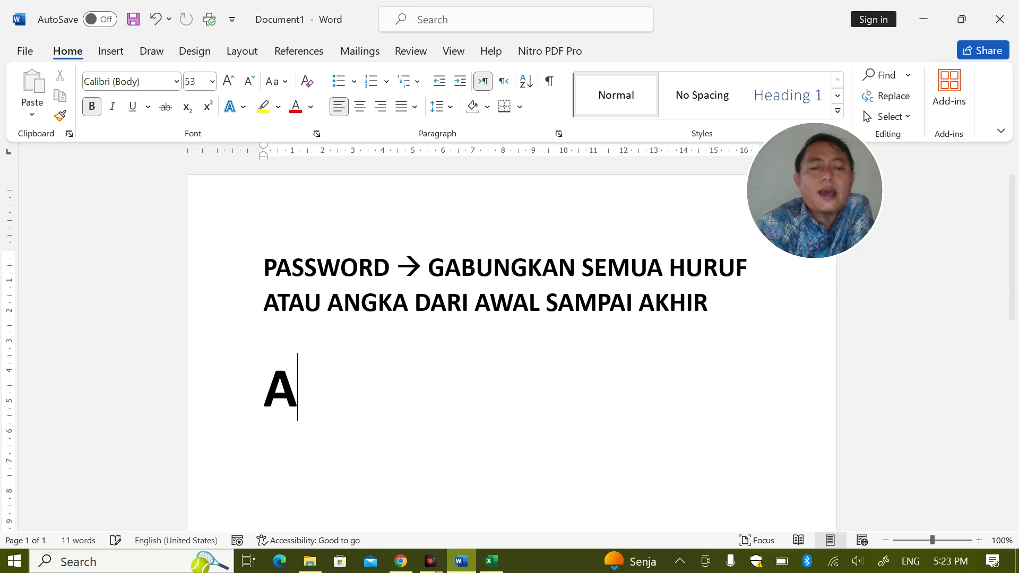
{"action": "left_click", "coordinate": [222, 397]}
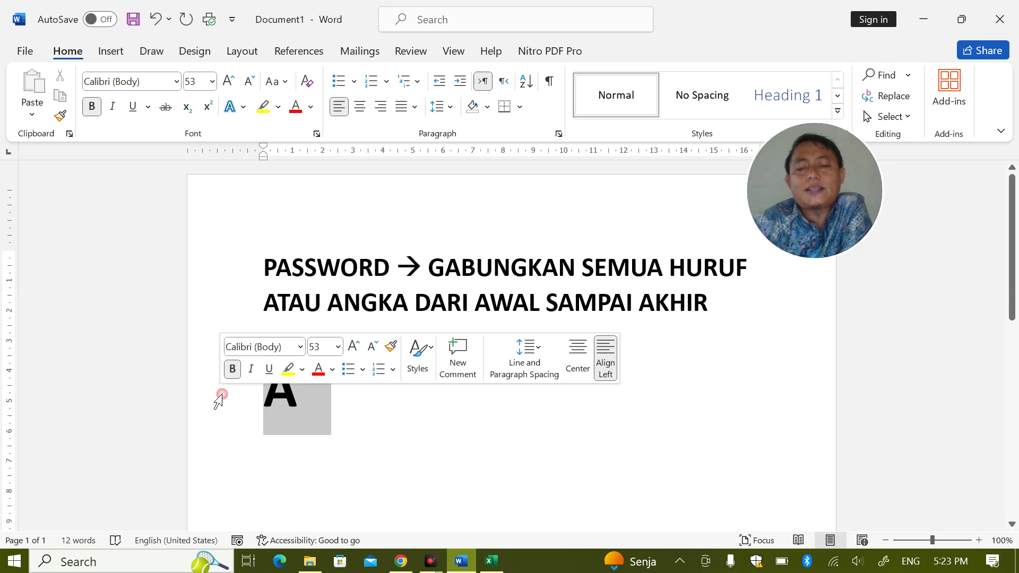
{"action": "key", "text": "BackSpace"}
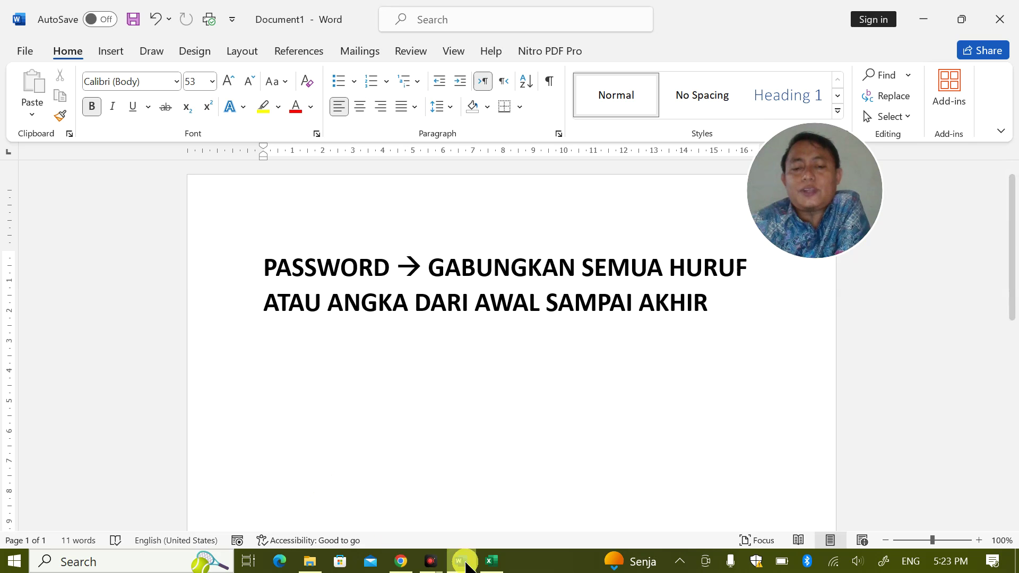
Return to Excel and flip between K1A and the 1A, 1B and 1C class lists
{"action": "left_click", "coordinate": [492, 562]}
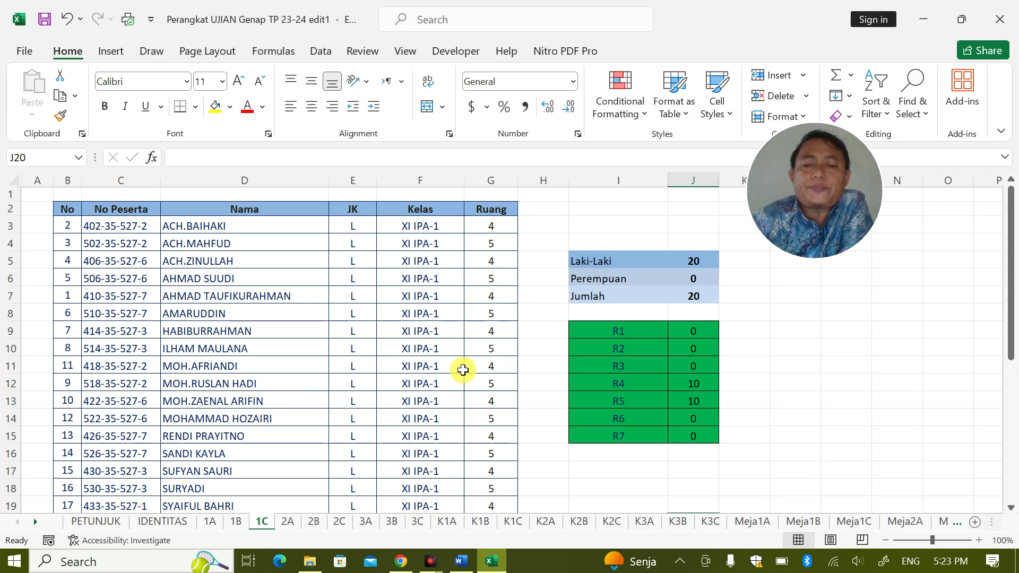
{"action": "left_click", "coordinate": [459, 522]}
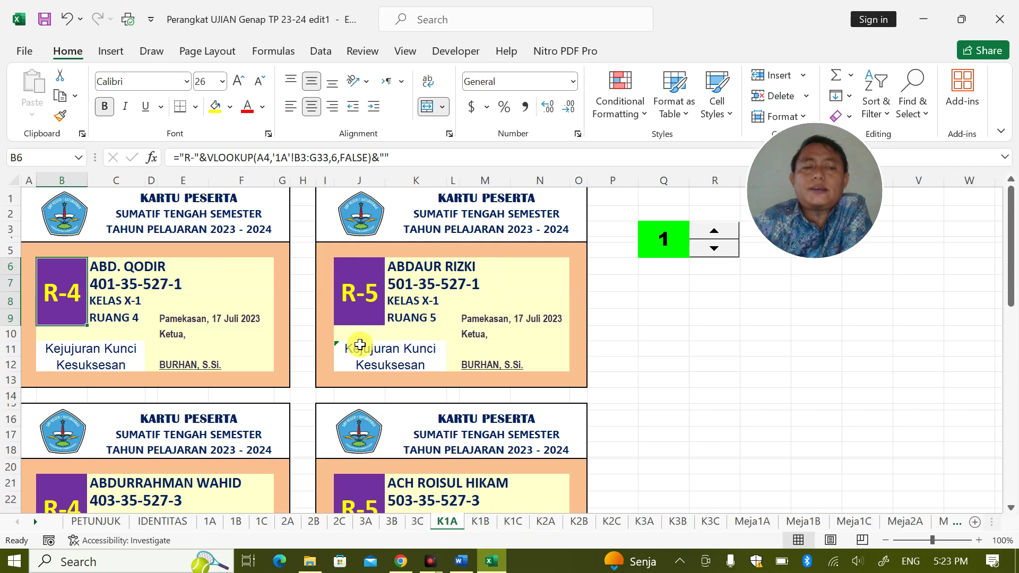
{"action": "left_click", "coordinate": [212, 523]}
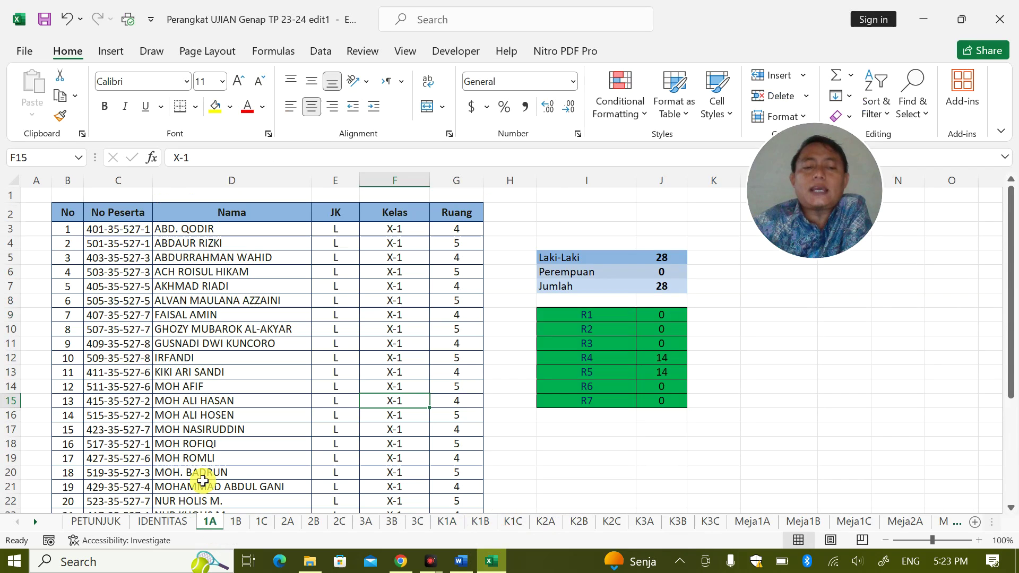
{"action": "left_click", "coordinate": [238, 523]}
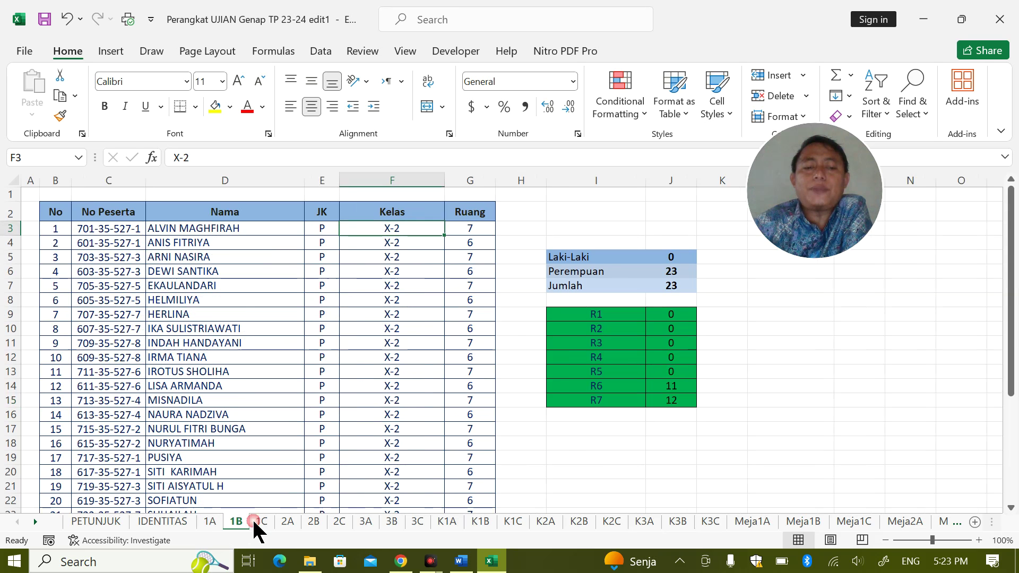
{"action": "left_click", "coordinate": [261, 523]}
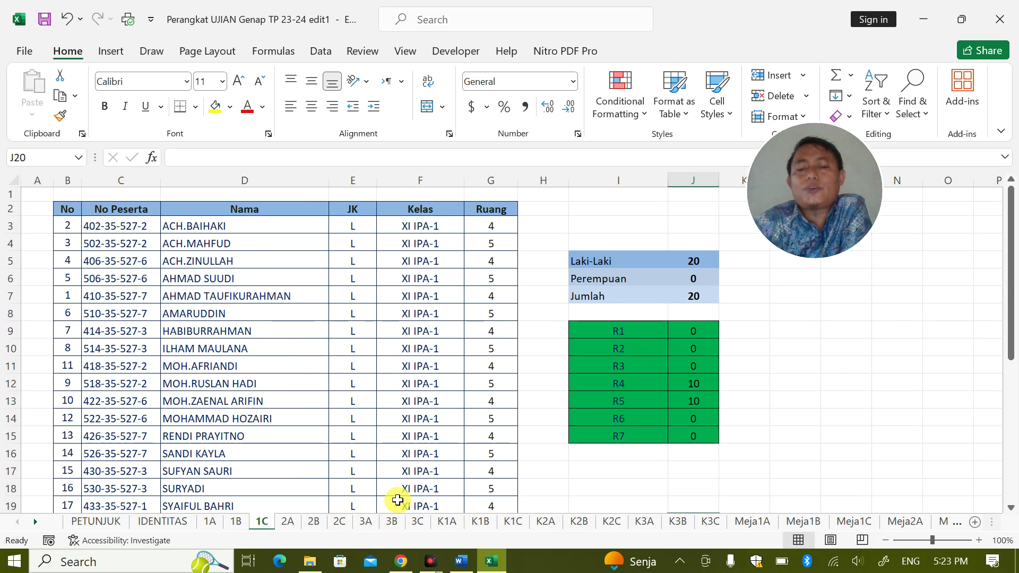
{"action": "left_click", "coordinate": [210, 525]}
{"action": "left_click", "coordinate": [233, 525]}
{"action": "left_click", "coordinate": [262, 524]}
{"action": "left_click", "coordinate": [215, 524]}
Browse lists 1A and 1B and sheets 2A–2C, then open the K1C participant cards
{"action": "left_click", "coordinate": [252, 520]}
{"action": "left_click", "coordinate": [214, 522]}
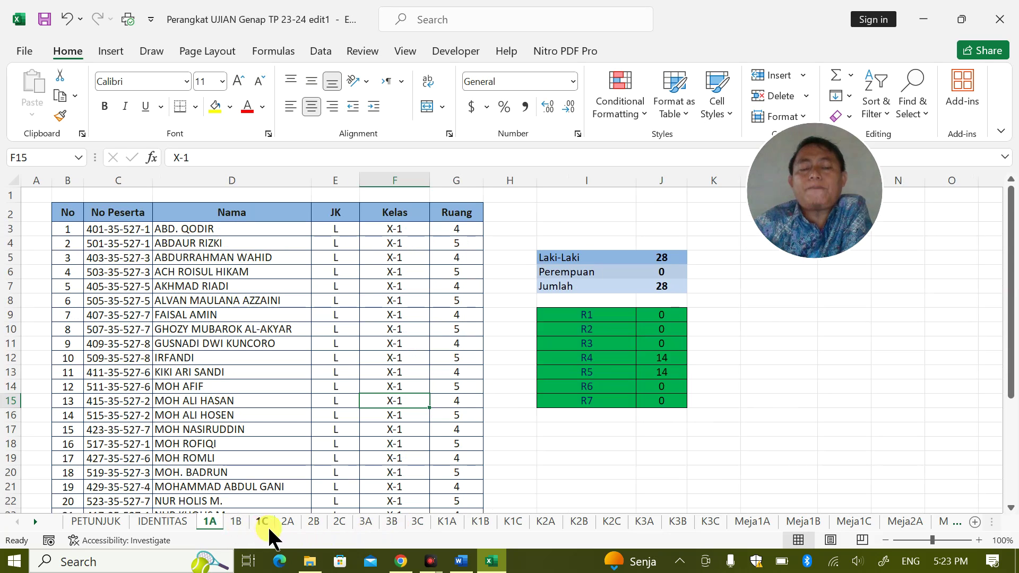
{"action": "left_click", "coordinate": [236, 523]}
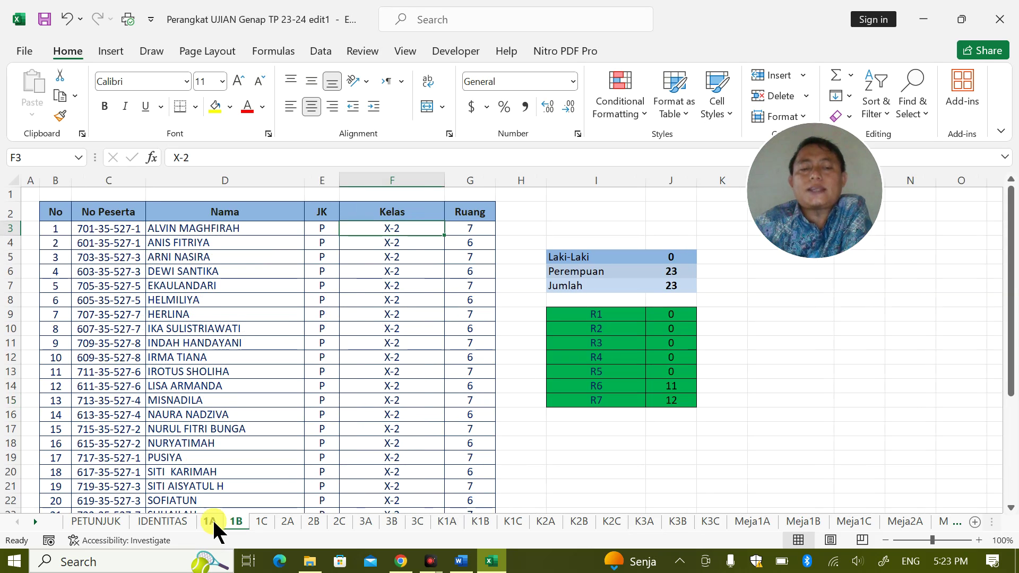
{"action": "left_click", "coordinate": [211, 520]}
{"action": "left_click", "coordinate": [240, 521]}
{"action": "left_click", "coordinate": [212, 520]}
{"action": "left_click", "coordinate": [239, 521]}
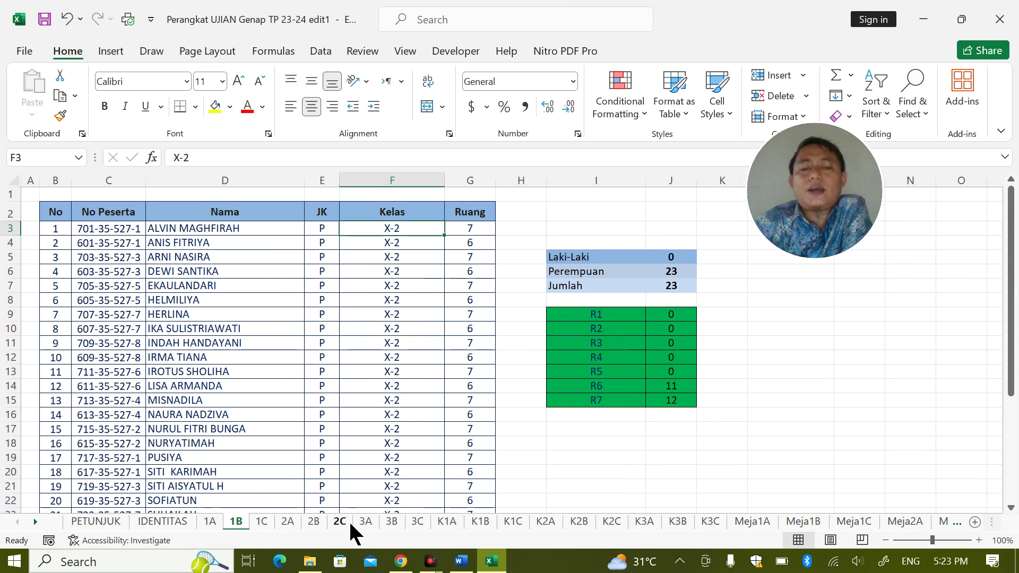
{"action": "left_click", "coordinate": [295, 520]}
{"action": "left_click", "coordinate": [314, 521]}
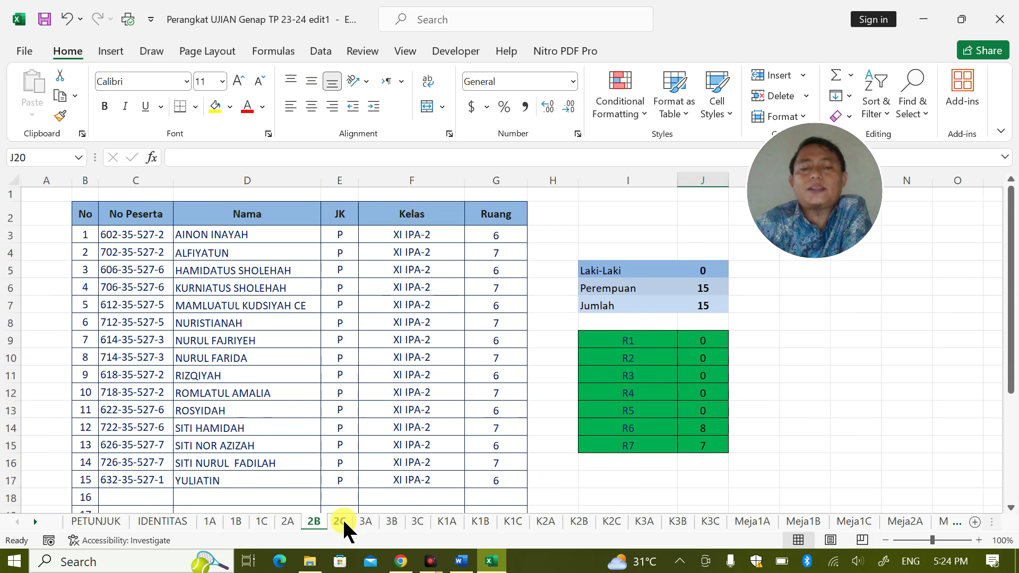
{"action": "left_click", "coordinate": [340, 521]}
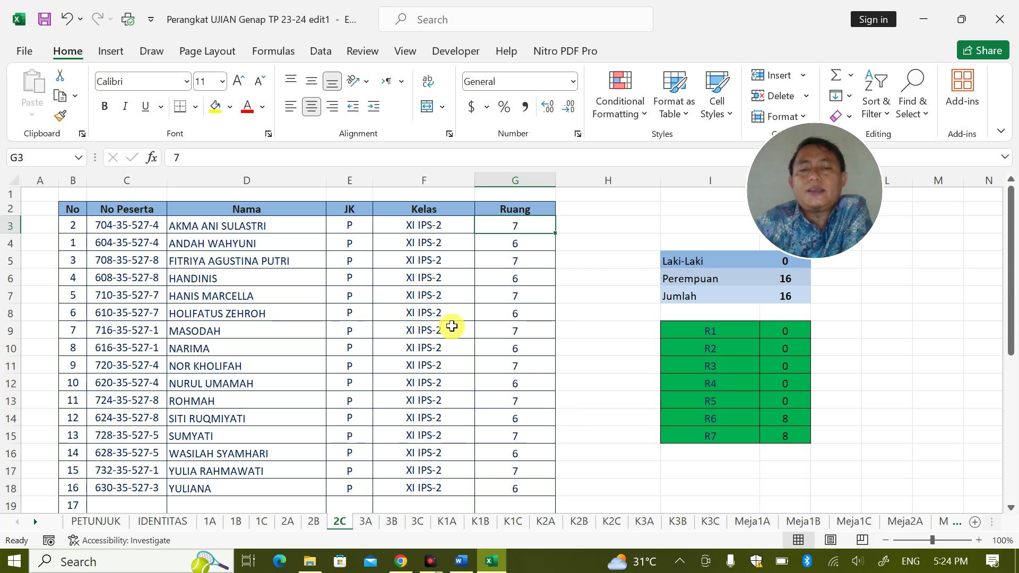
{"action": "left_click", "coordinate": [514, 521]}
Look over the K1B and K1C card sheets, then open the Meja1A door-sign sheet for class X-1
{"action": "left_click", "coordinate": [480, 521]}
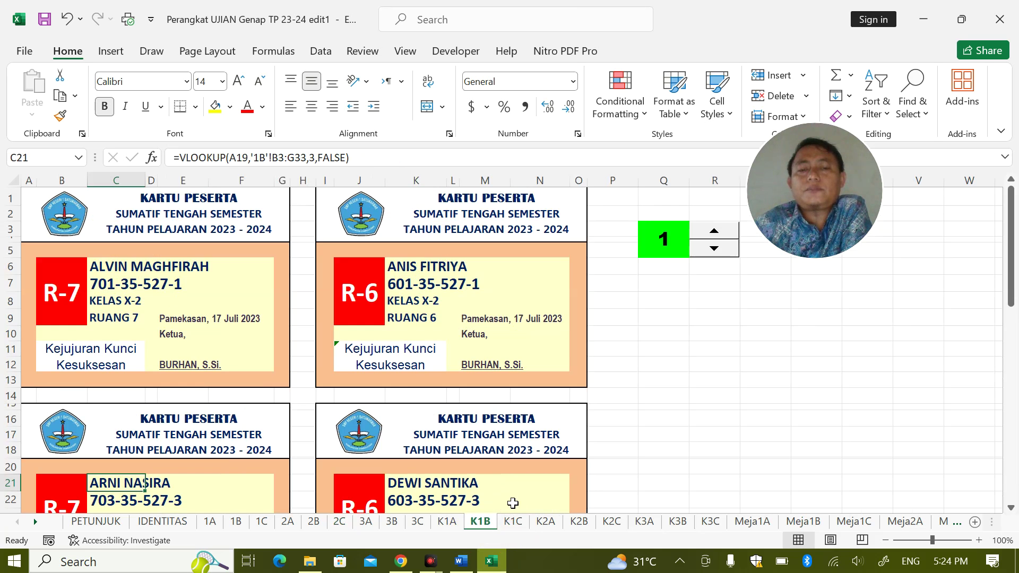
{"action": "left_click", "coordinate": [511, 519]}
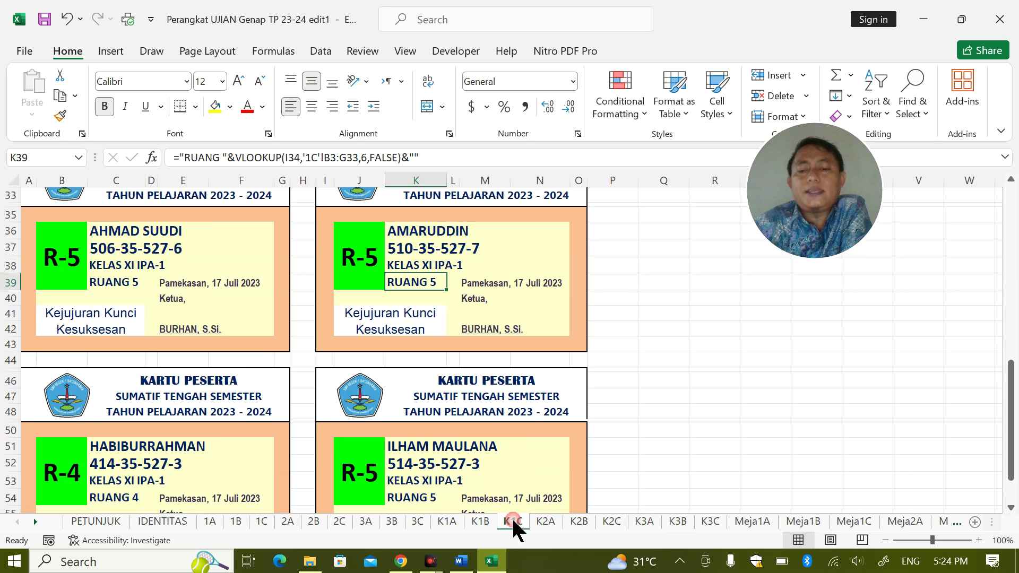
{"action": "scroll", "coordinate": [523, 344], "scroll_direction": "up", "scroll_amount": 7}
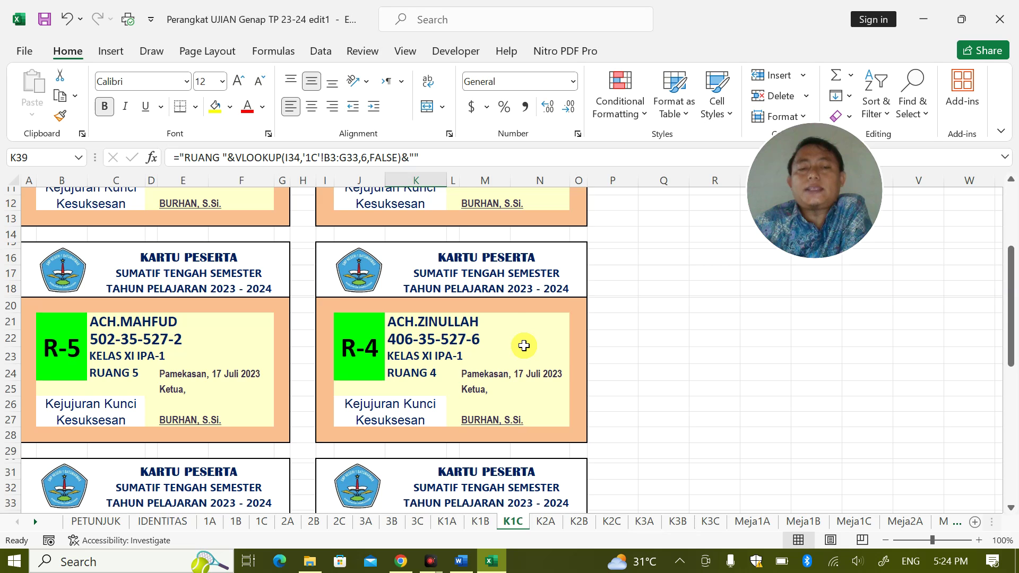
{"action": "scroll", "coordinate": [524, 346], "scroll_direction": "up", "scroll_amount": 3}
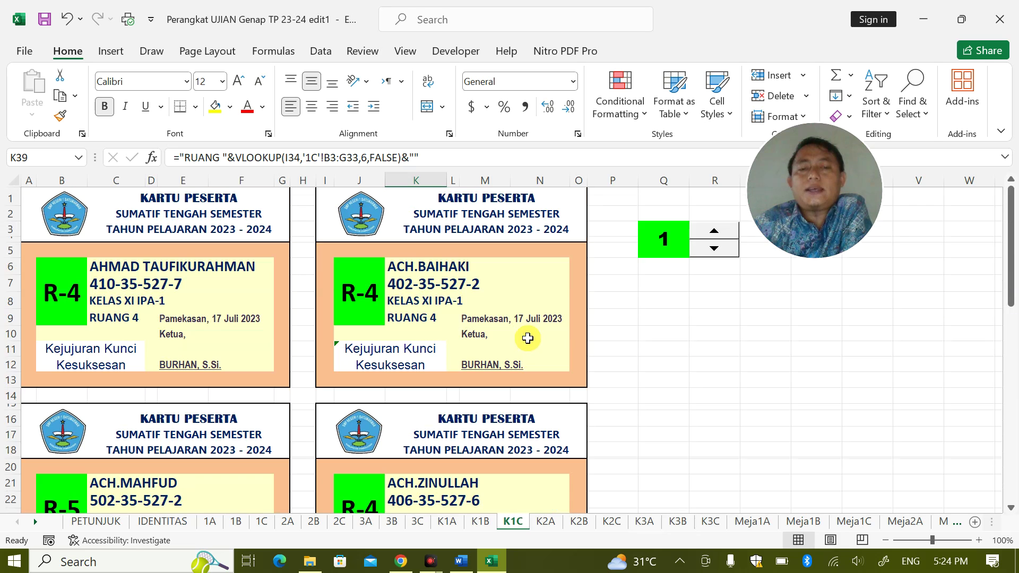
{"action": "left_click", "coordinate": [749, 521]}
{"action": "scroll", "coordinate": [562, 395], "scroll_direction": "up", "scroll_amount": 4}
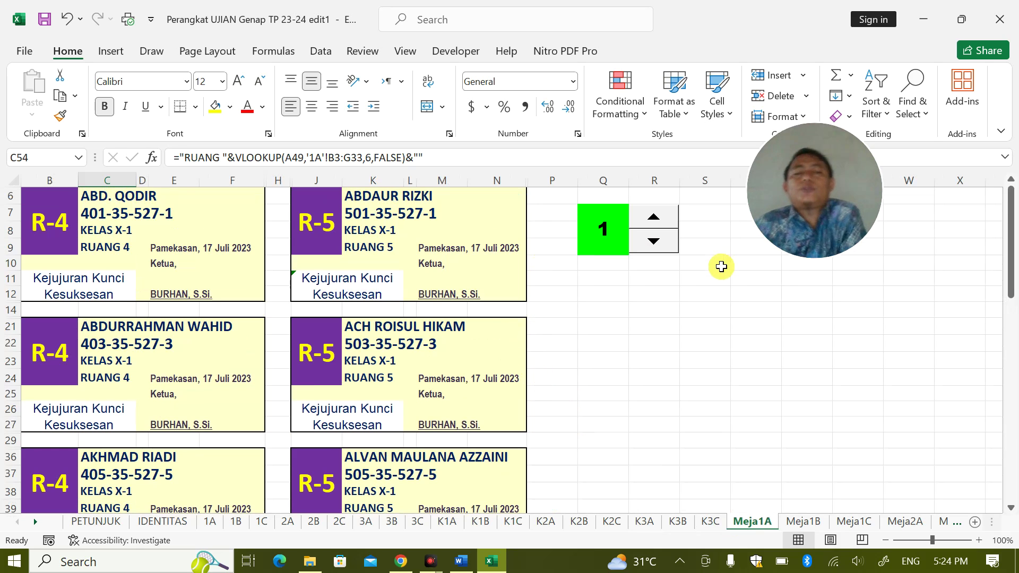
{"action": "key", "text": "ctrl+p"}
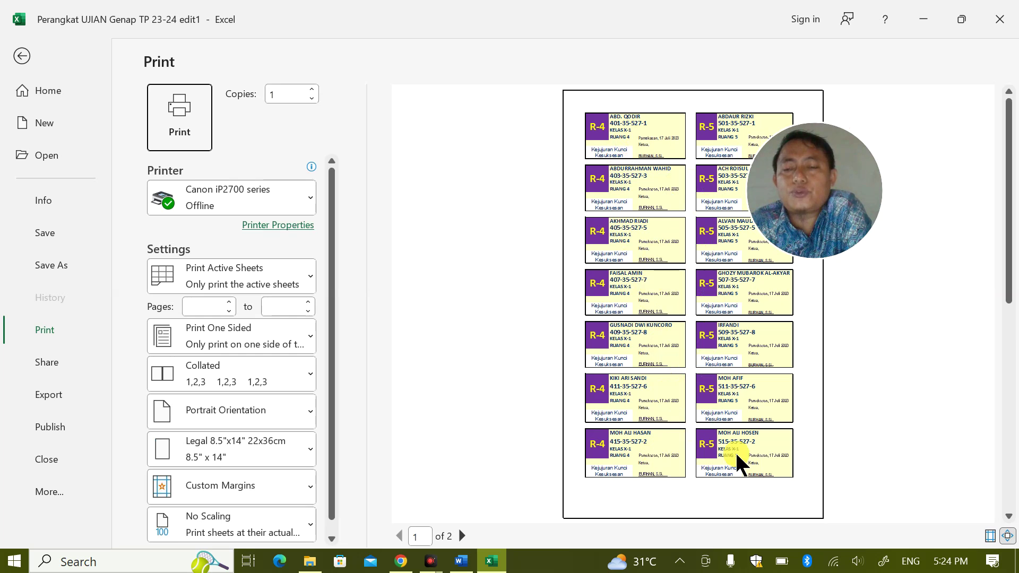
{"action": "key", "text": "Escape"}
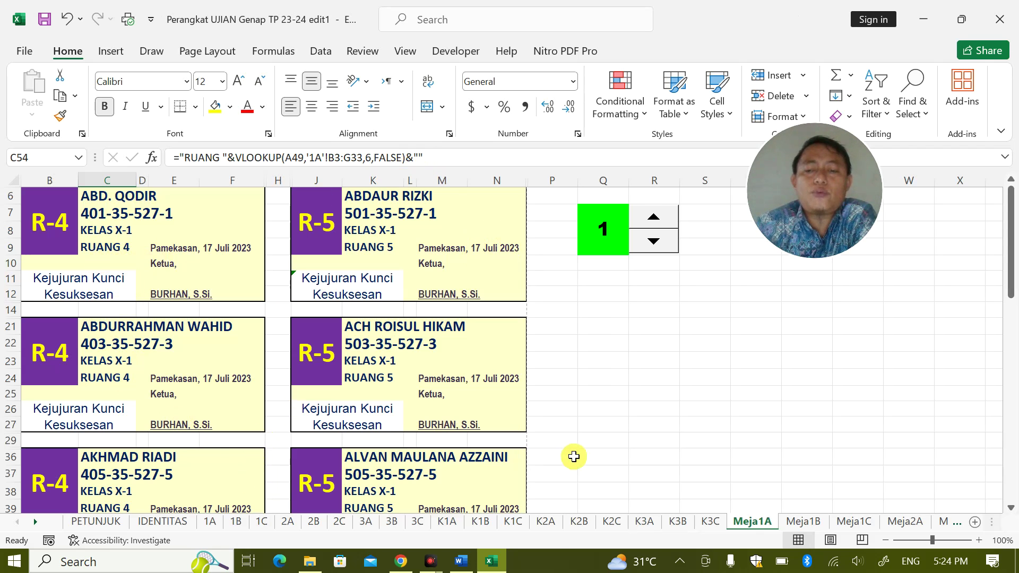
Check the R-5 and R-7 room-code formulas on the K1A and K1B card sheets
{"action": "left_click", "coordinate": [447, 521]}
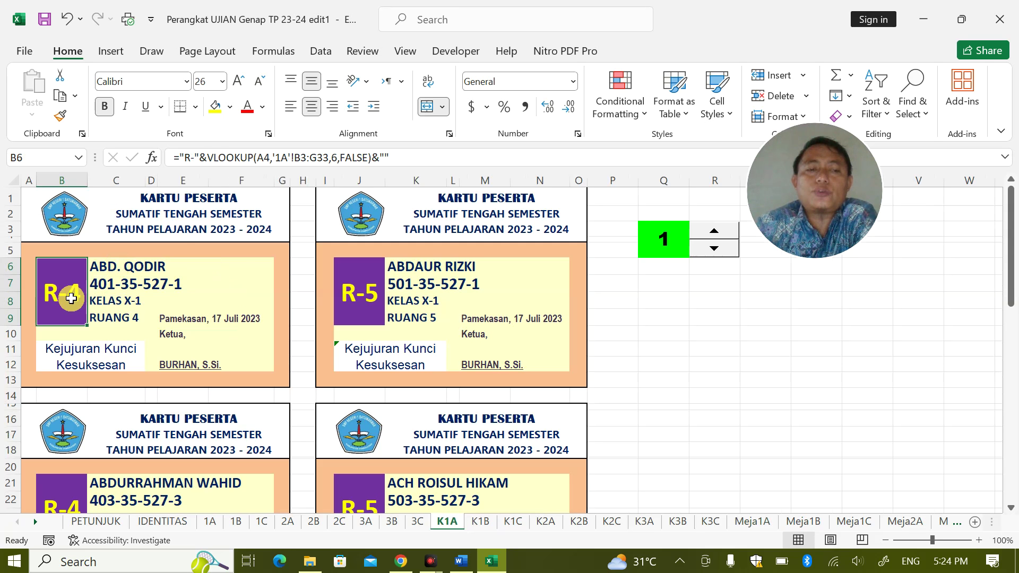
{"action": "left_click", "coordinate": [345, 293]}
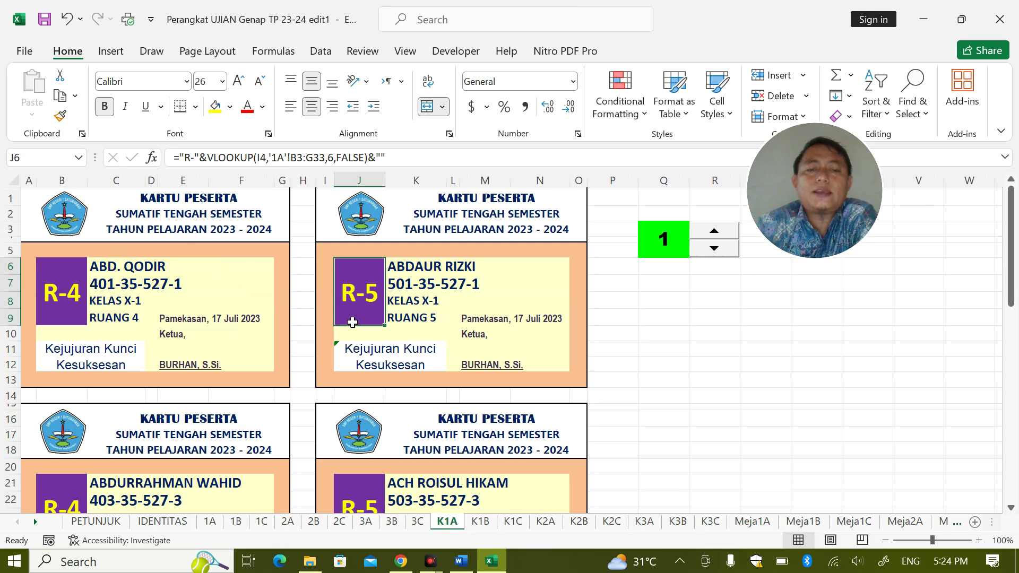
{"action": "left_click", "coordinate": [473, 521]}
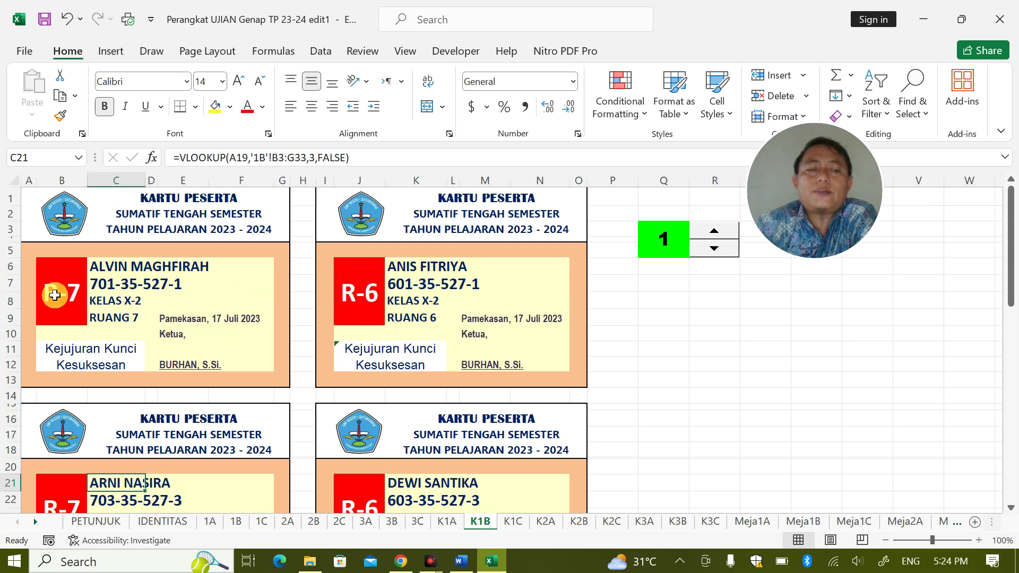
{"action": "left_click", "coordinate": [72, 294]}
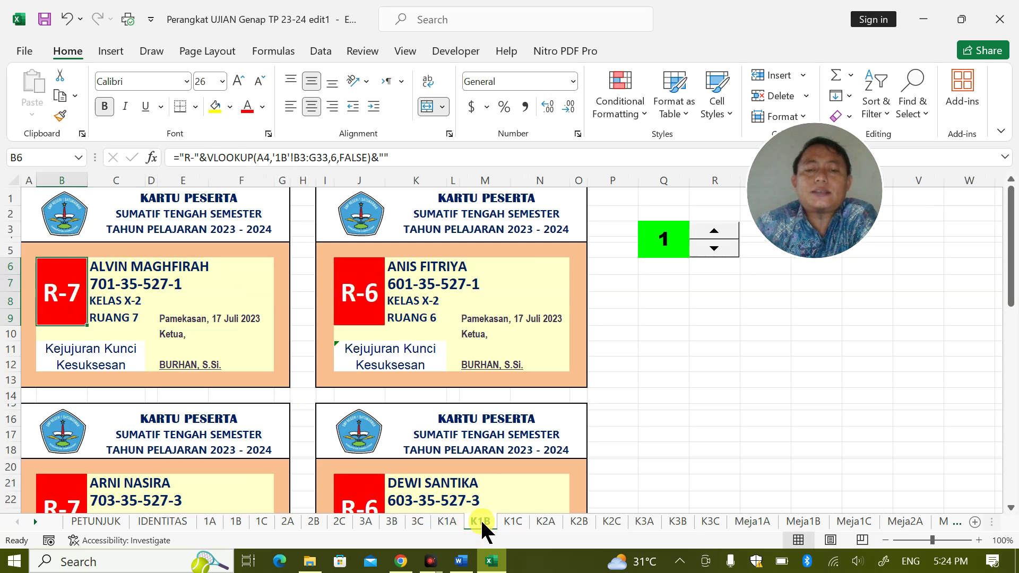
On the Meja1B door-sign sheet, inspect the R-7 and R-6 room-code formulas
{"action": "left_click", "coordinate": [797, 521]}
{"action": "left_click", "coordinate": [58, 205]}
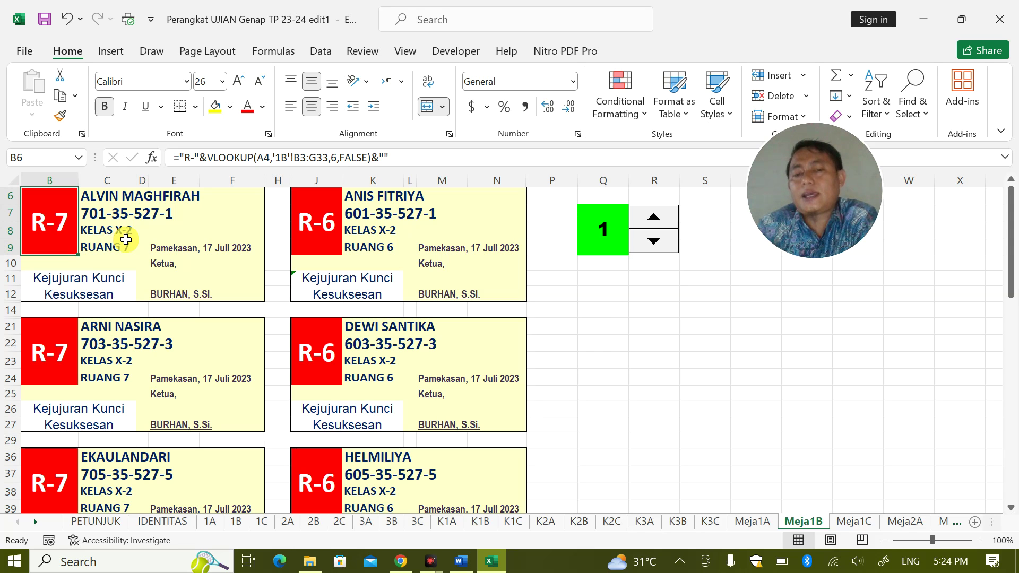
{"action": "left_click", "coordinate": [46, 236]}
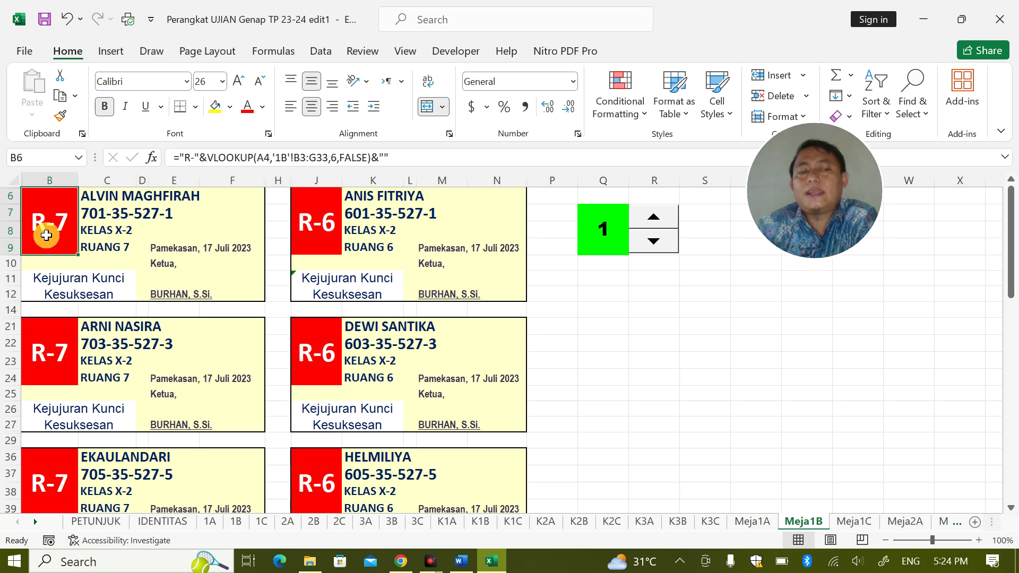
{"action": "left_click", "coordinate": [12, 378]}
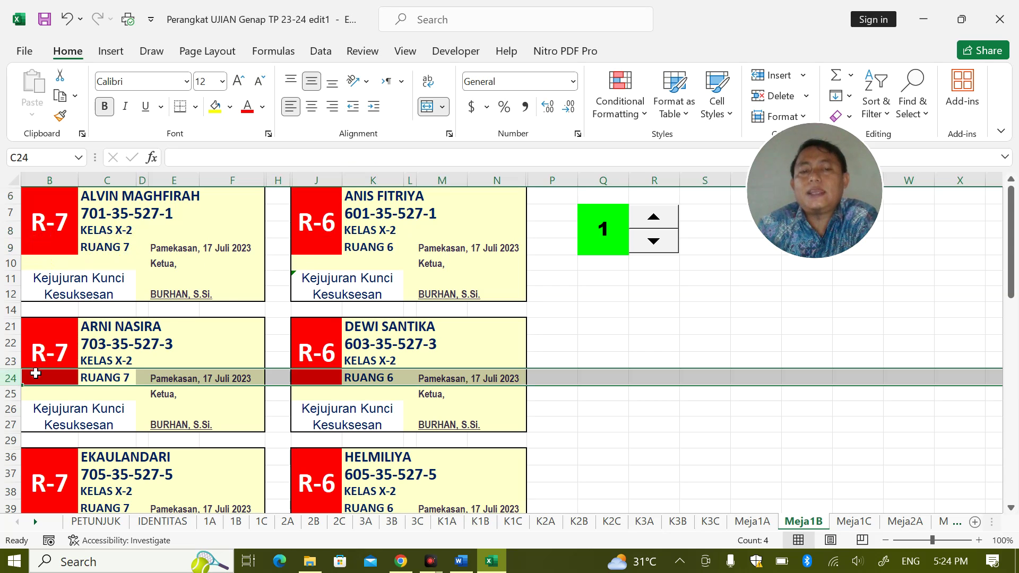
{"action": "left_click", "coordinate": [297, 361]}
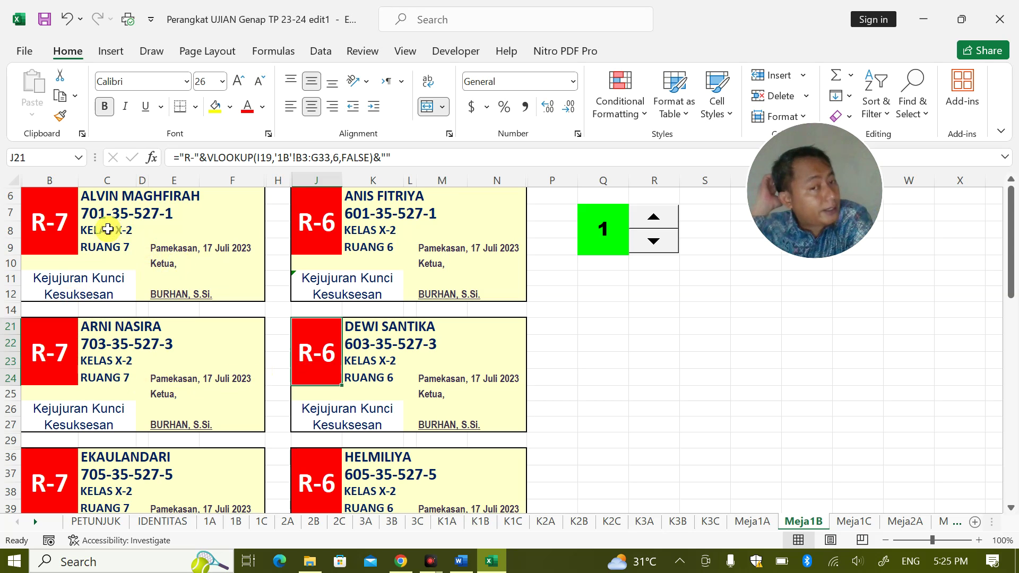
{"action": "left_click", "coordinate": [50, 232]}
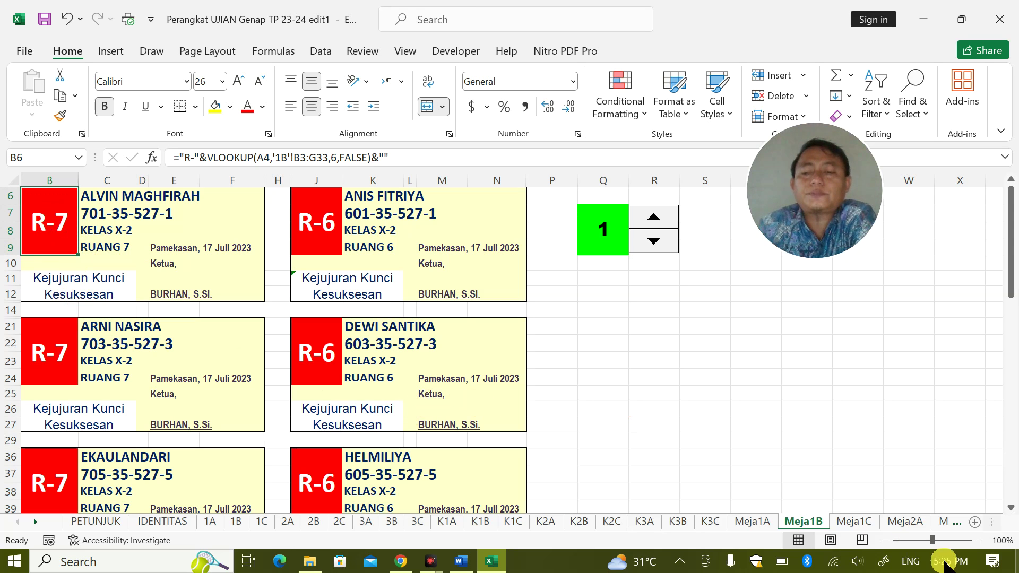
Go to the Meja2A sheet and try its spinner, moving it to 2 and back to 1
{"action": "left_click", "coordinate": [852, 521]}
{"action": "left_click", "coordinate": [902, 521]}
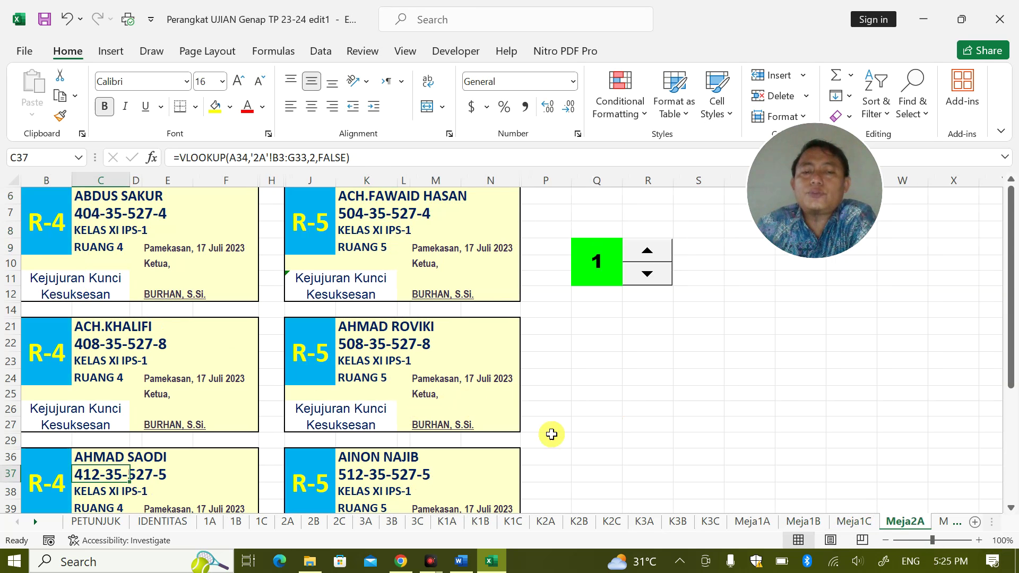
{"action": "left_click", "coordinate": [643, 260]}
{"action": "left_click", "coordinate": [648, 269]}
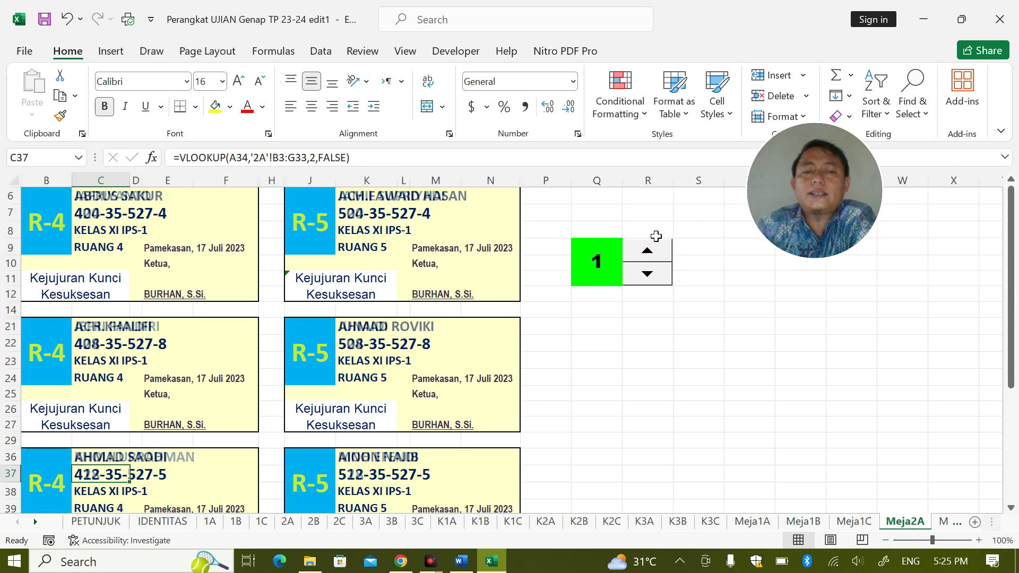
Step the Meja2A spinner up to 3 and scroll through the cards, where later ones show 0
{"action": "left_click", "coordinate": [654, 234]}
{"action": "double_click", "coordinate": [653, 254]}
{"action": "left_click", "coordinate": [648, 273]}
{"action": "left_click", "coordinate": [652, 273]}
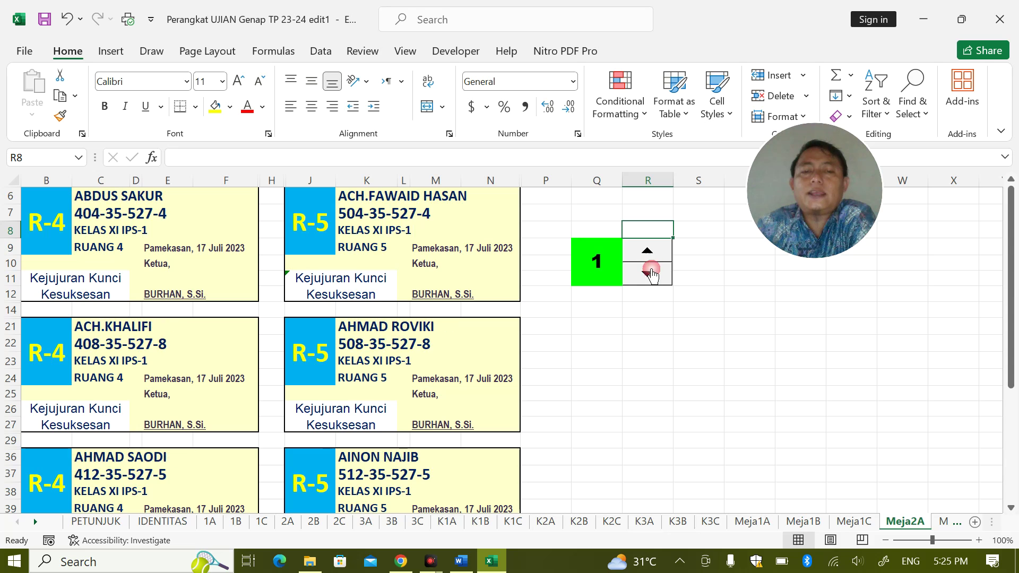
{"action": "double_click", "coordinate": [654, 248]}
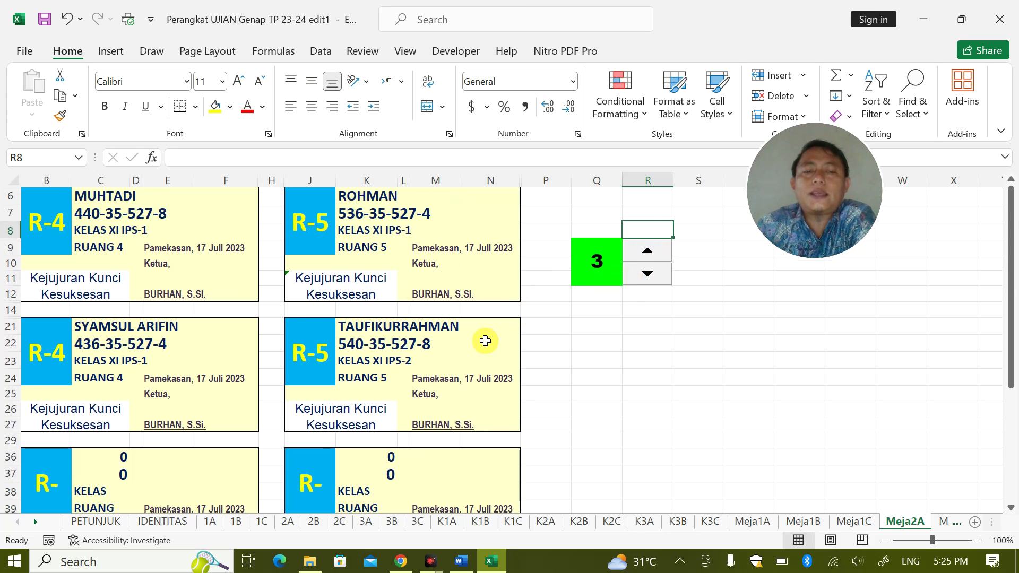
{"action": "scroll", "coordinate": [484, 341], "scroll_direction": "down", "scroll_amount": 6}
{"action": "scroll", "coordinate": [273, 366], "scroll_direction": "up", "scroll_amount": 5}
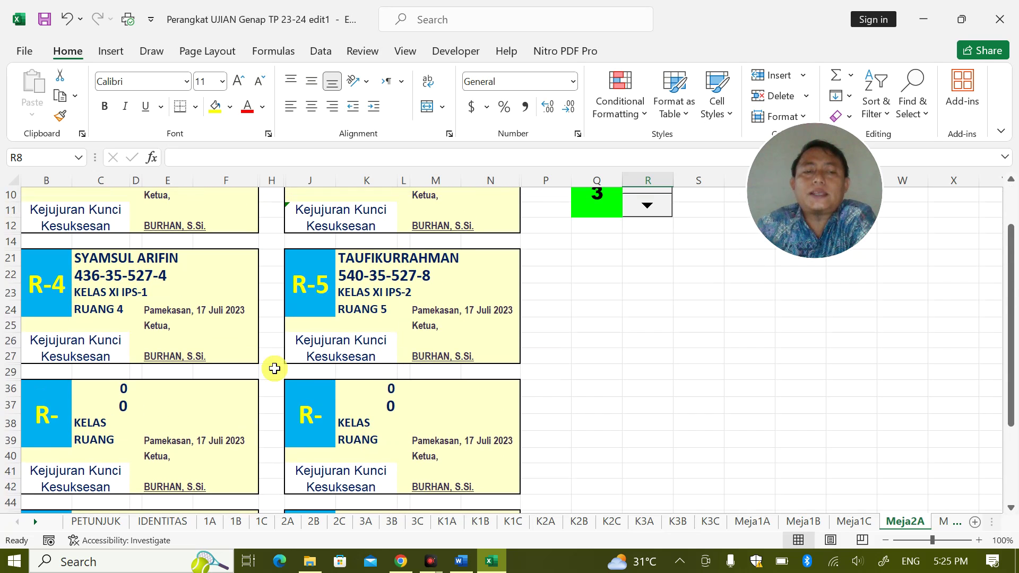
{"action": "scroll", "coordinate": [535, 340], "scroll_direction": "up", "scroll_amount": 2}
{"action": "scroll", "coordinate": [535, 340], "scroll_direction": "down", "scroll_amount": 5}
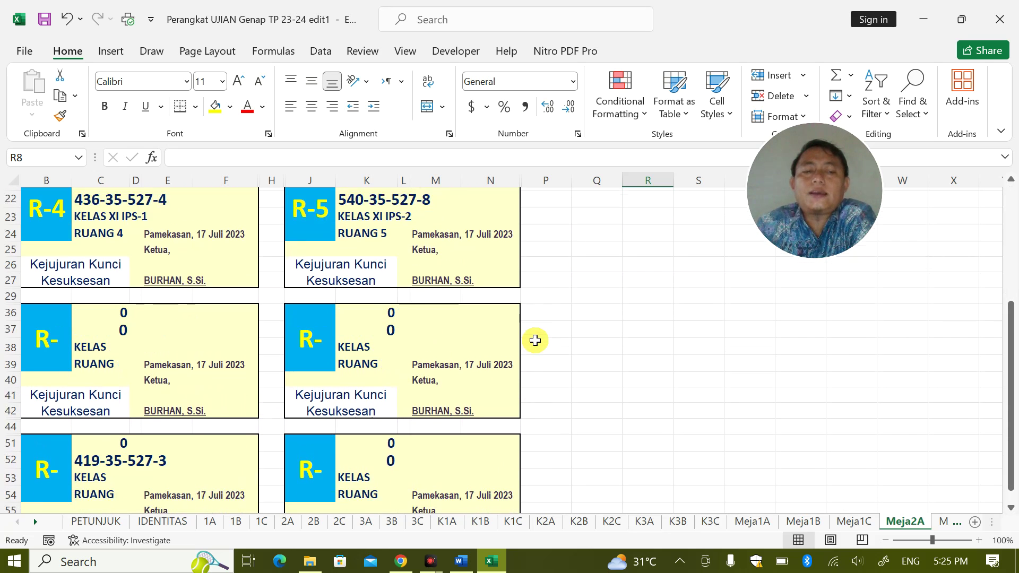
{"action": "scroll", "coordinate": [197, 298], "scroll_direction": "up", "scroll_amount": 1}
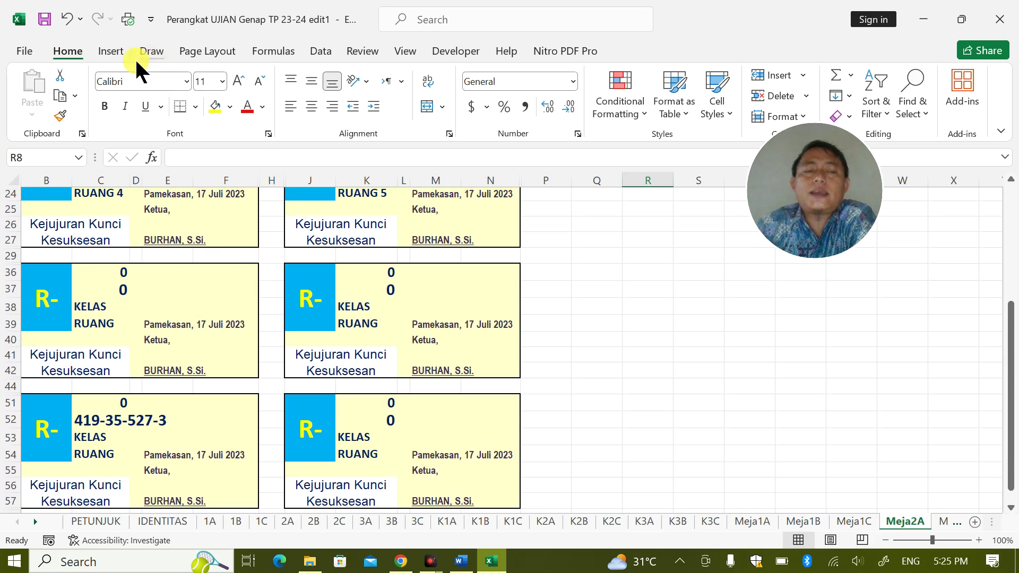
Draw a rectangle covering the blank cards below row 29
{"action": "left_click", "coordinate": [120, 49]}
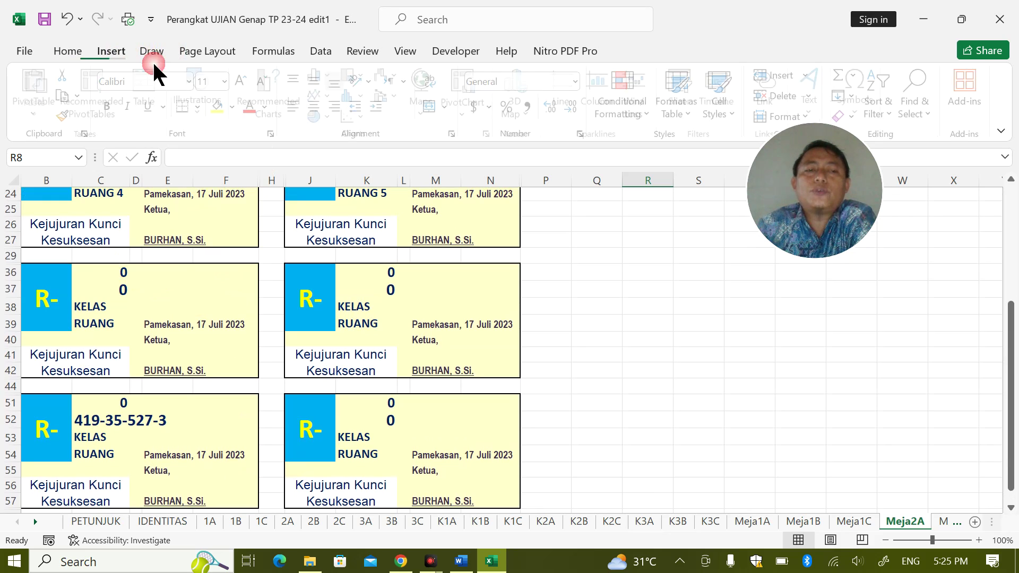
{"action": "left_click", "coordinate": [202, 104]}
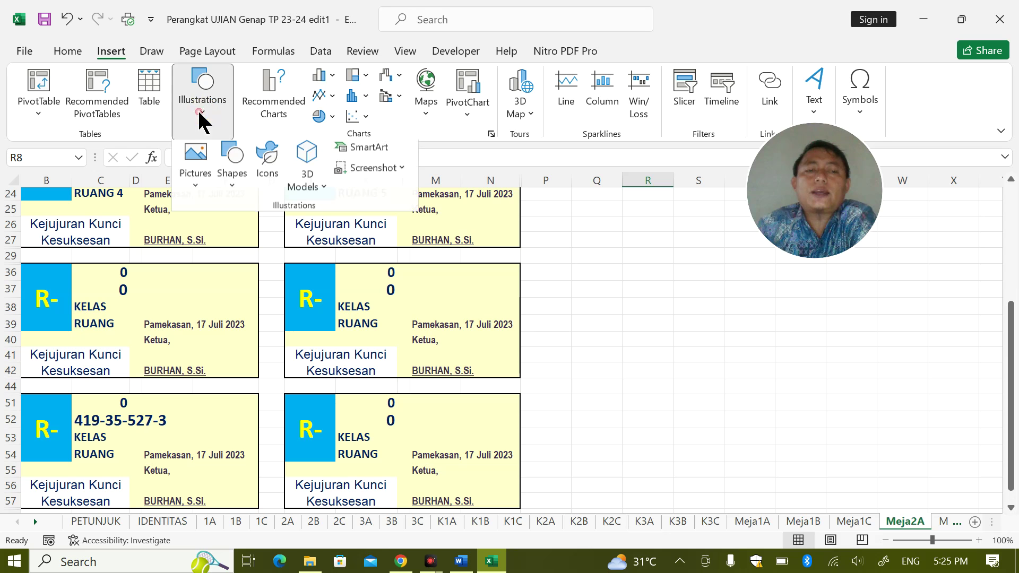
{"action": "left_click", "coordinate": [236, 180]}
{"action": "left_click", "coordinate": [274, 234]}
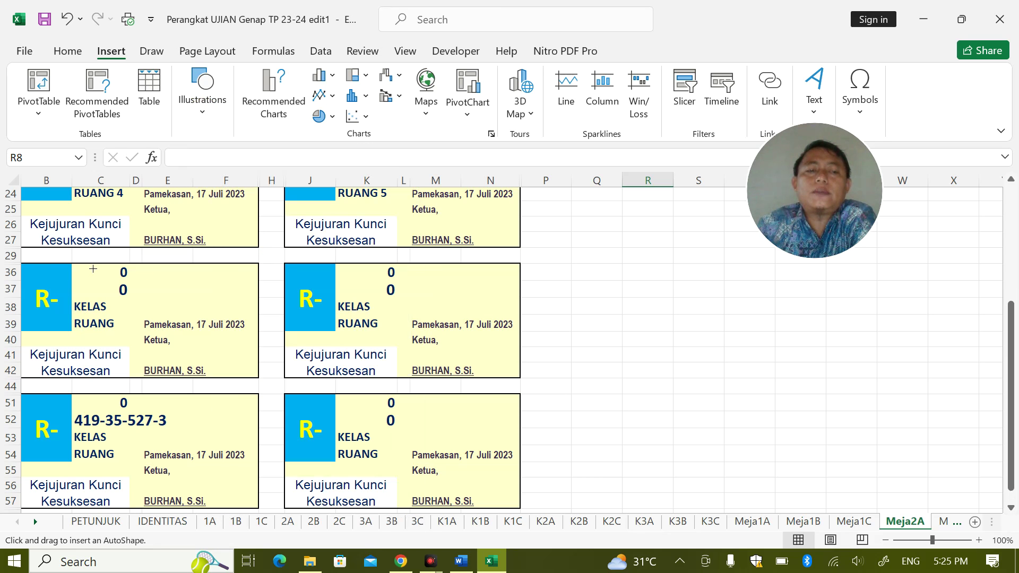
{"action": "left_click", "coordinate": [14, 256]}
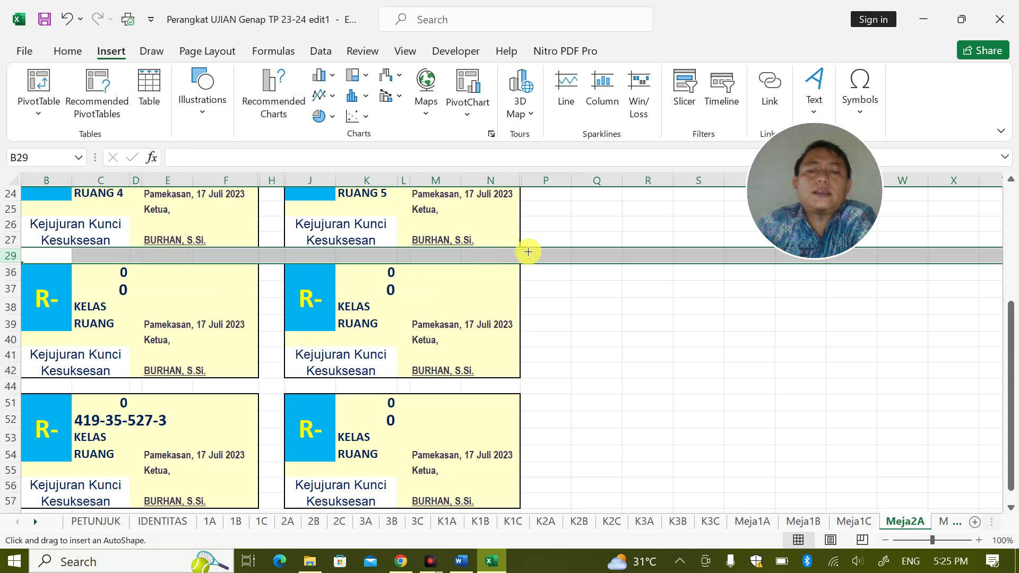
{"action": "left_click_drag", "start_coordinate": [550, 255], "coordinate": [7, 530]}
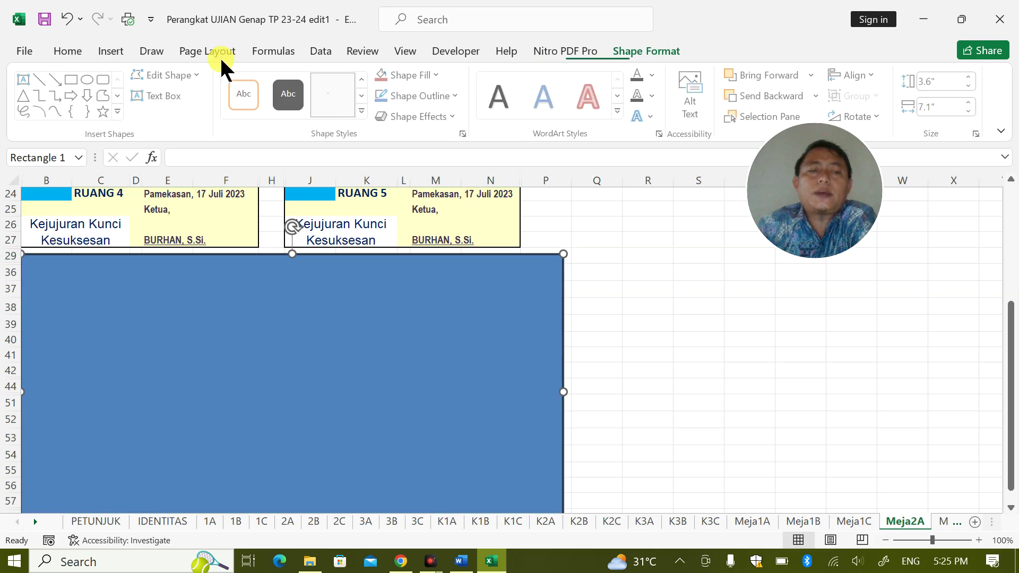
Give the rectangle a white fill and white outline so it hides the blank cards
{"action": "left_click", "coordinate": [249, 97]}
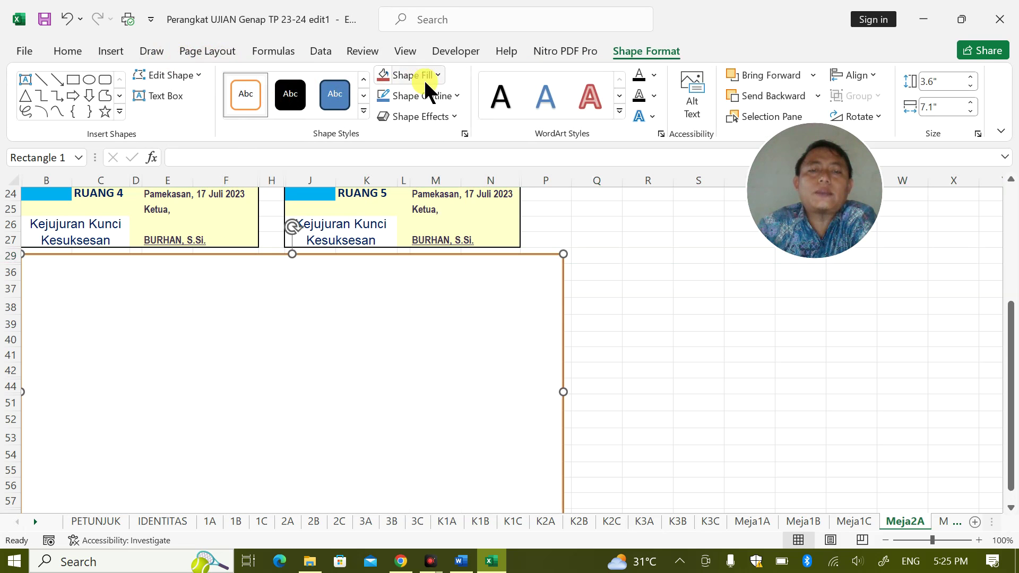
{"action": "left_click", "coordinate": [438, 74]}
{"action": "left_click", "coordinate": [382, 139]}
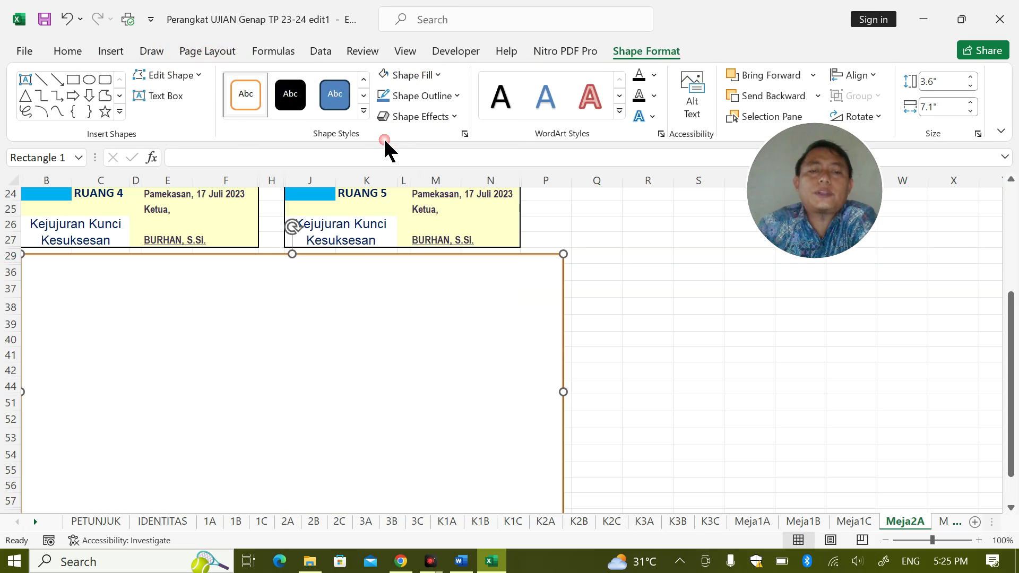
{"action": "left_click", "coordinate": [427, 96]}
{"action": "left_click", "coordinate": [382, 155]}
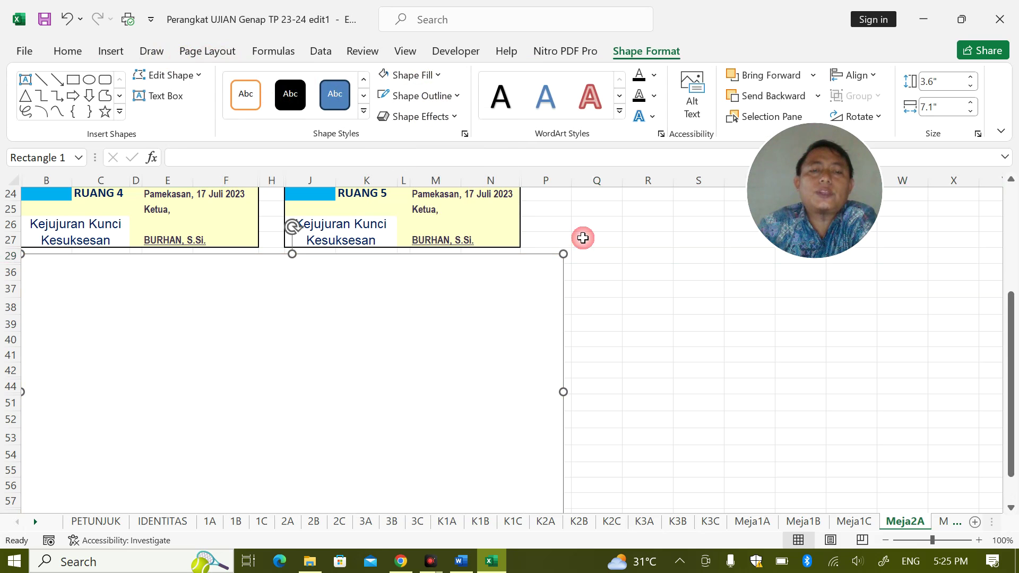
{"action": "left_click", "coordinate": [583, 239]}
{"action": "scroll", "coordinate": [570, 255], "scroll_direction": "up", "scroll_amount": 1}
{"action": "scroll", "coordinate": [541, 262], "scroll_direction": "up", "scroll_amount": 3}
{"action": "scroll", "coordinate": [386, 416], "scroll_direction": "down", "scroll_amount": 10}
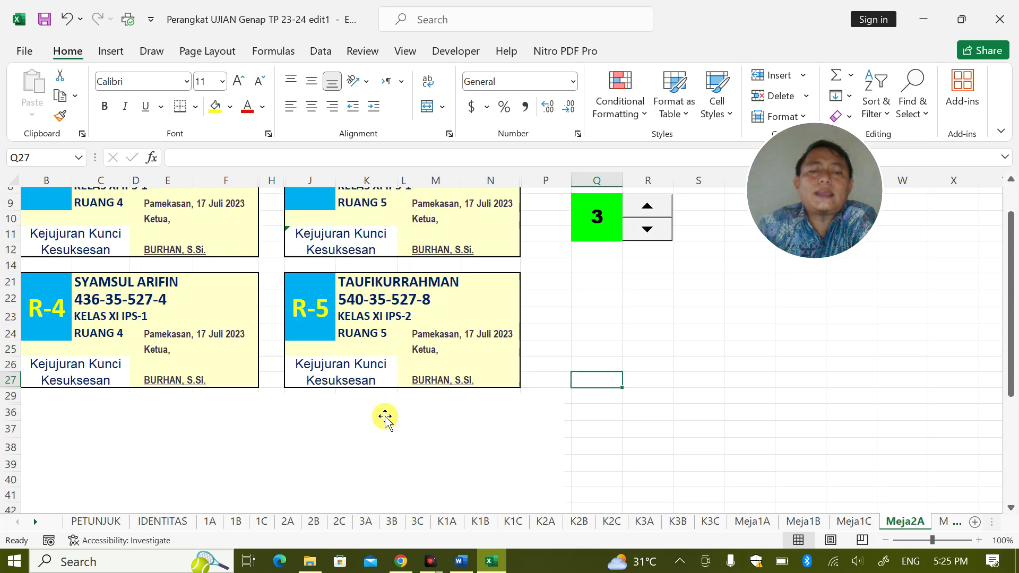
{"action": "scroll", "coordinate": [360, 272], "scroll_direction": "up", "scroll_amount": 7}
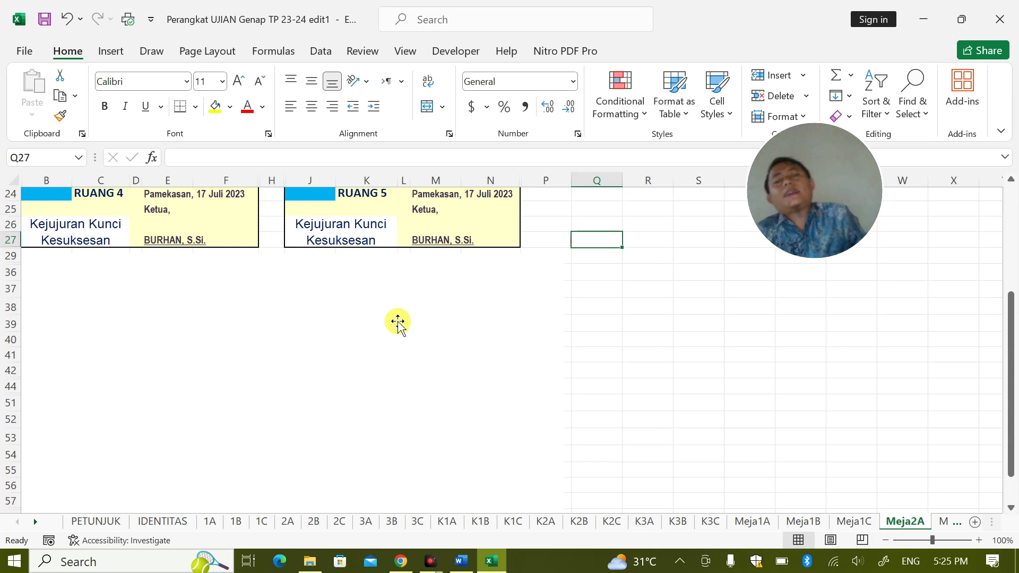
{"action": "scroll", "coordinate": [398, 321], "scroll_direction": "up", "scroll_amount": 3}
{"action": "scroll", "coordinate": [403, 300], "scroll_direction": "down", "scroll_amount": 2}
{"action": "scroll", "coordinate": [413, 292], "scroll_direction": "up", "scroll_amount": 2}
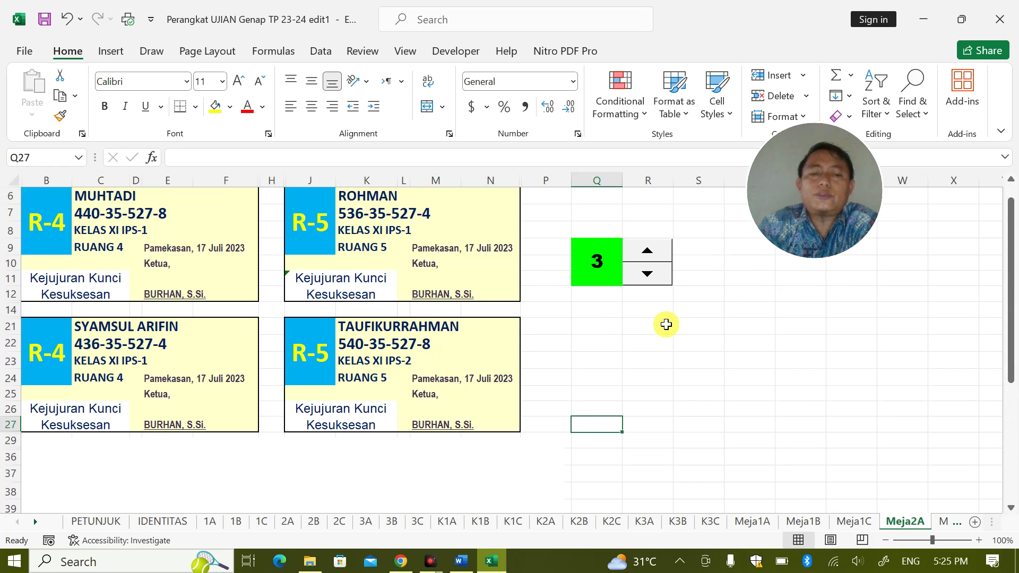
{"action": "scroll", "coordinate": [626, 321], "scroll_direction": "down", "scroll_amount": 1}
{"action": "scroll", "coordinate": [627, 318], "scroll_direction": "up", "scroll_amount": 1}
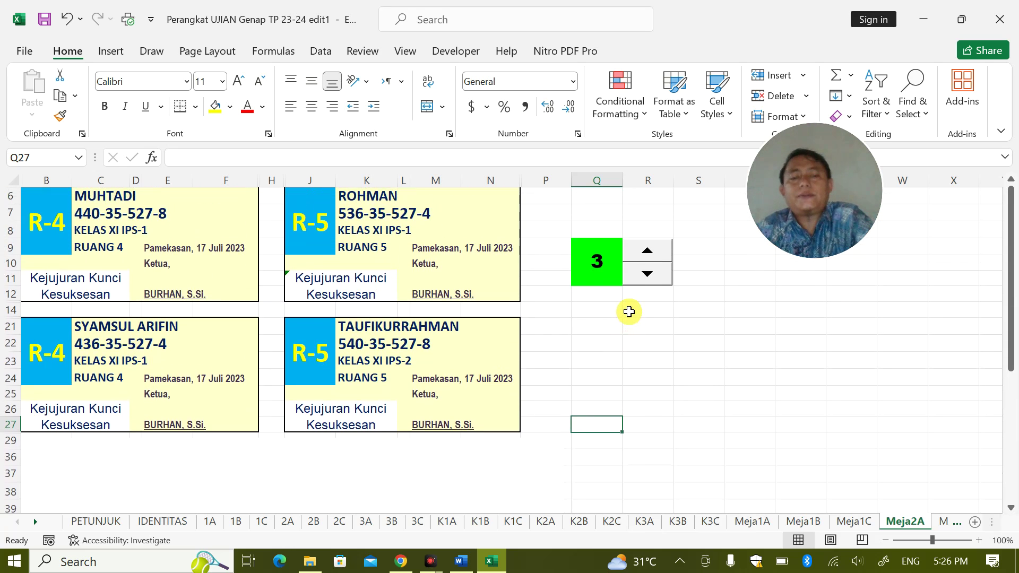
Delete the leftover empty rectangle, Rectangle 1
{"action": "left_click", "coordinate": [629, 311]}
{"action": "left_click_drag", "start_coordinate": [478, 443], "coordinate": [844, 374]}
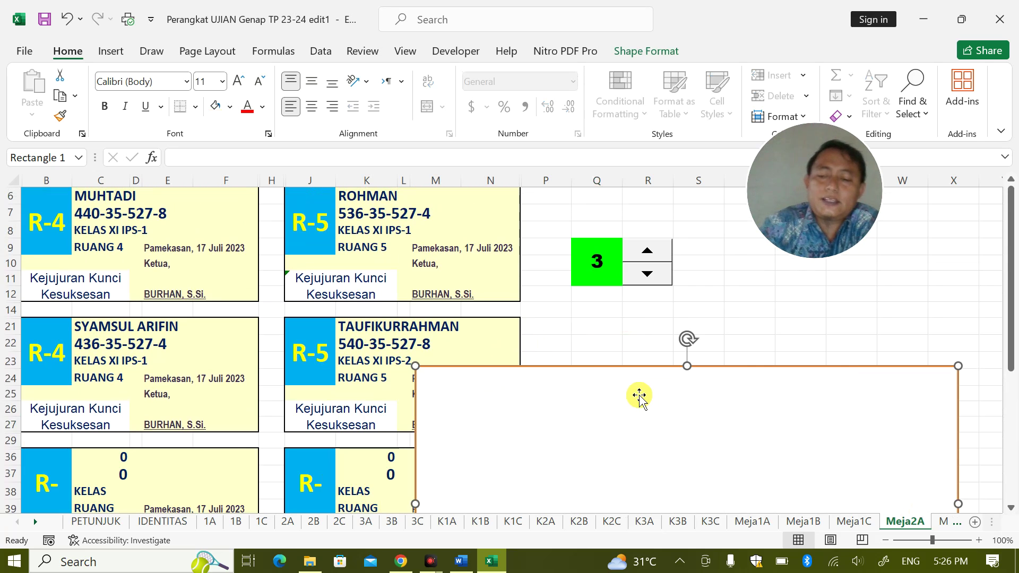
{"action": "key", "text": "Delete"}
{"action": "left_click", "coordinate": [651, 272]}
{"action": "left_click", "coordinate": [656, 273]}
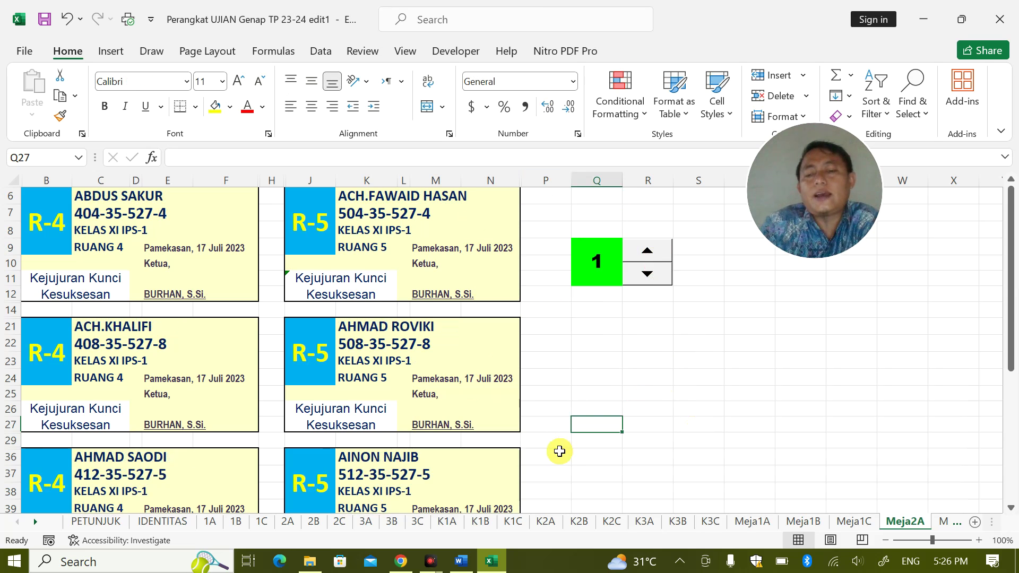
{"action": "left_click", "coordinate": [35, 521]}
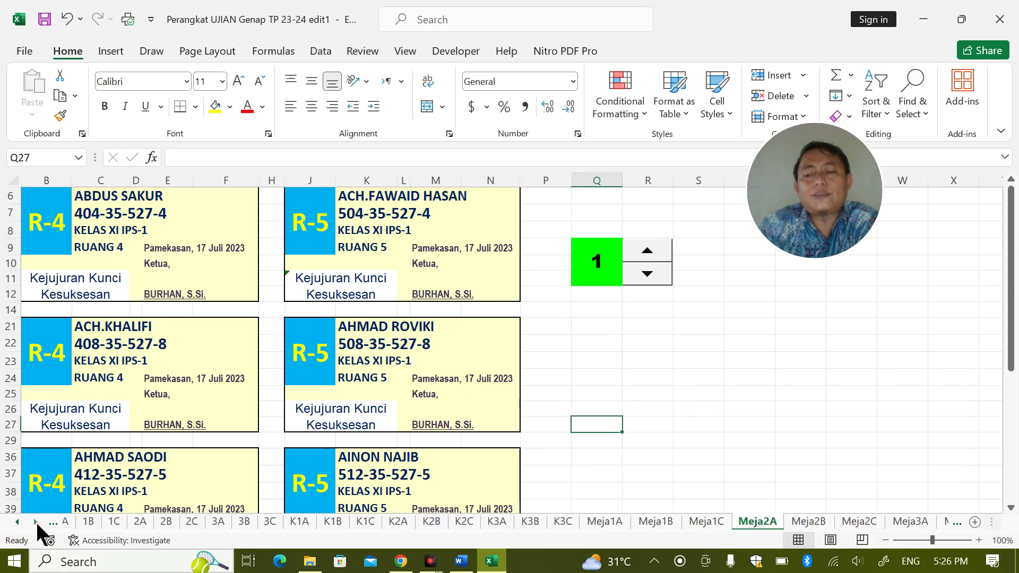
Open the Hadir attendance sheet and check a participant-name formula
{"action": "left_click", "coordinate": [36, 521]}
{"action": "left_click", "coordinate": [35, 521]}
{"action": "left_click", "coordinate": [35, 522]}
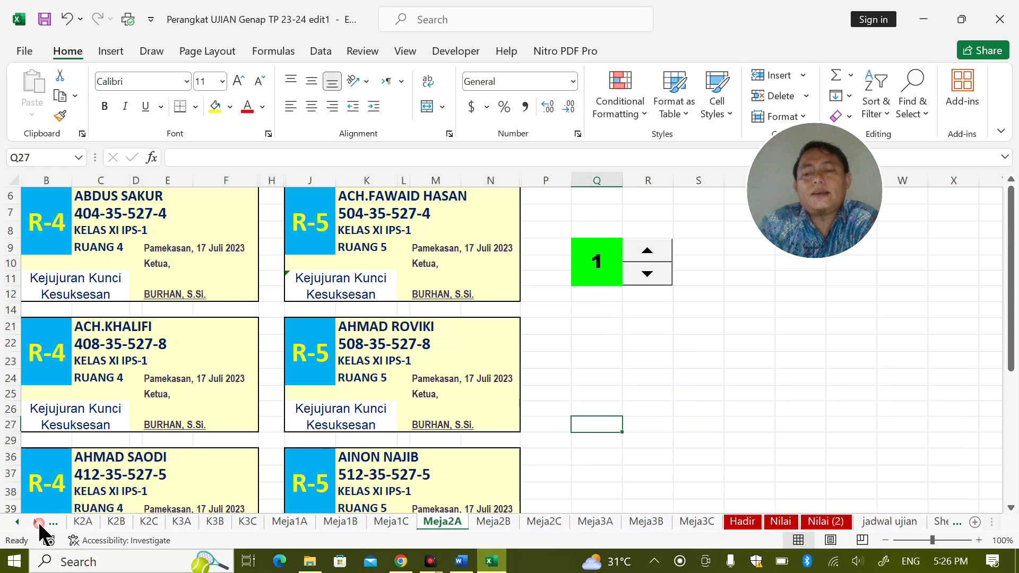
{"action": "left_click", "coordinate": [738, 521]}
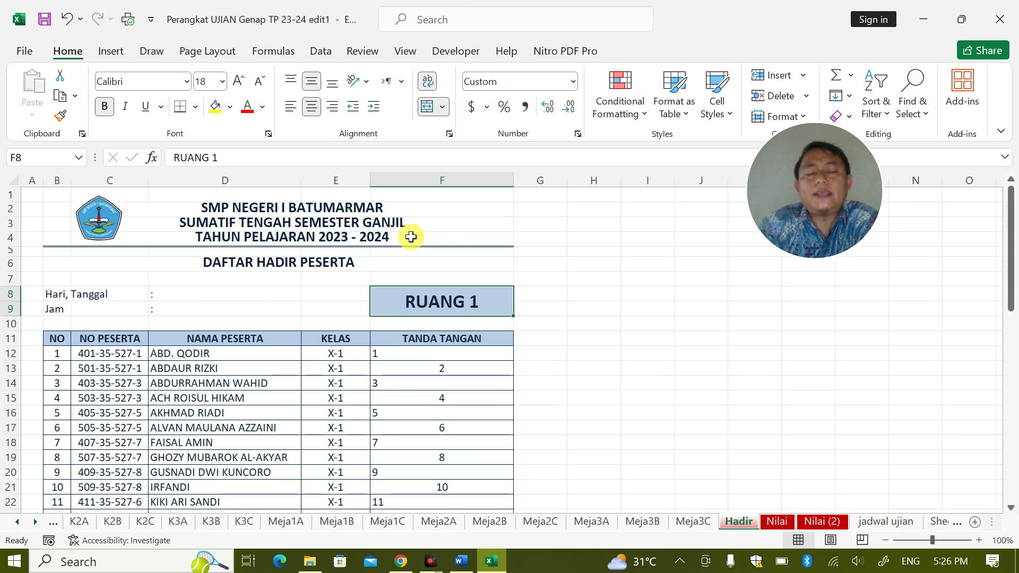
{"action": "left_click", "coordinate": [227, 369]}
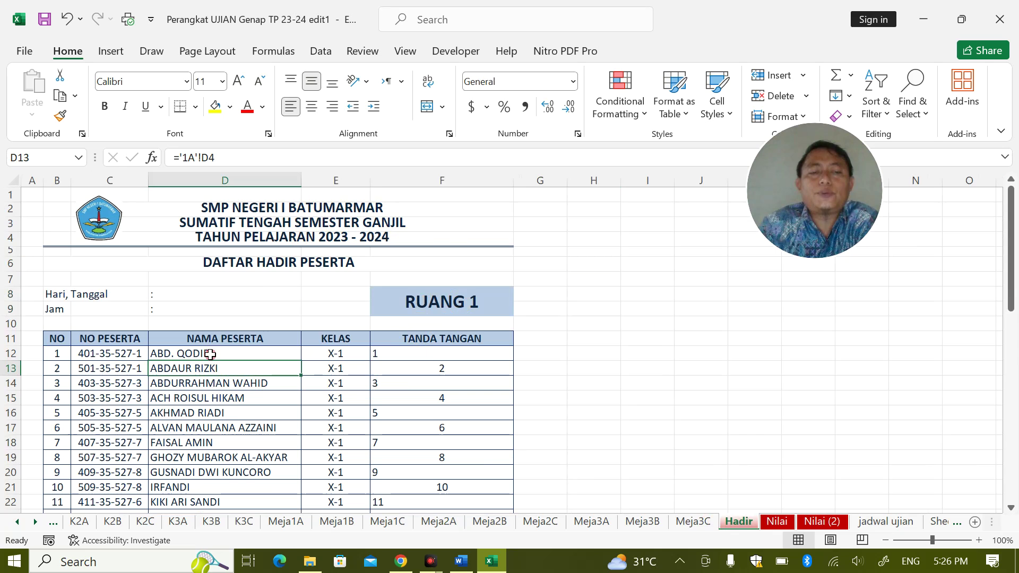
Review the RUANG 1 heading on Hadir, then go to the Nilai score sheet
{"action": "left_click", "coordinate": [435, 300]}
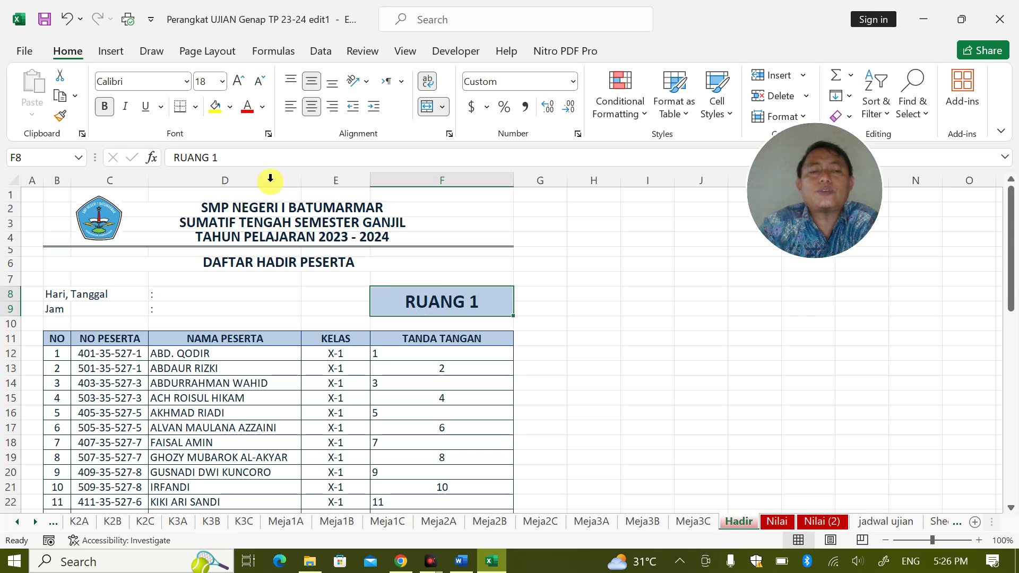
{"action": "left_click", "coordinate": [235, 157]}
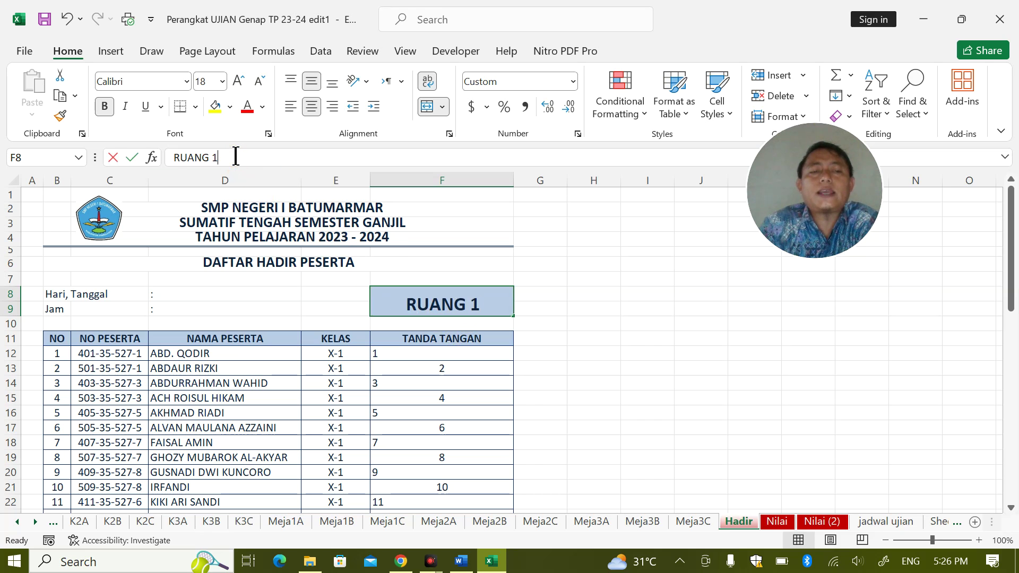
{"action": "left_click", "coordinate": [583, 310]}
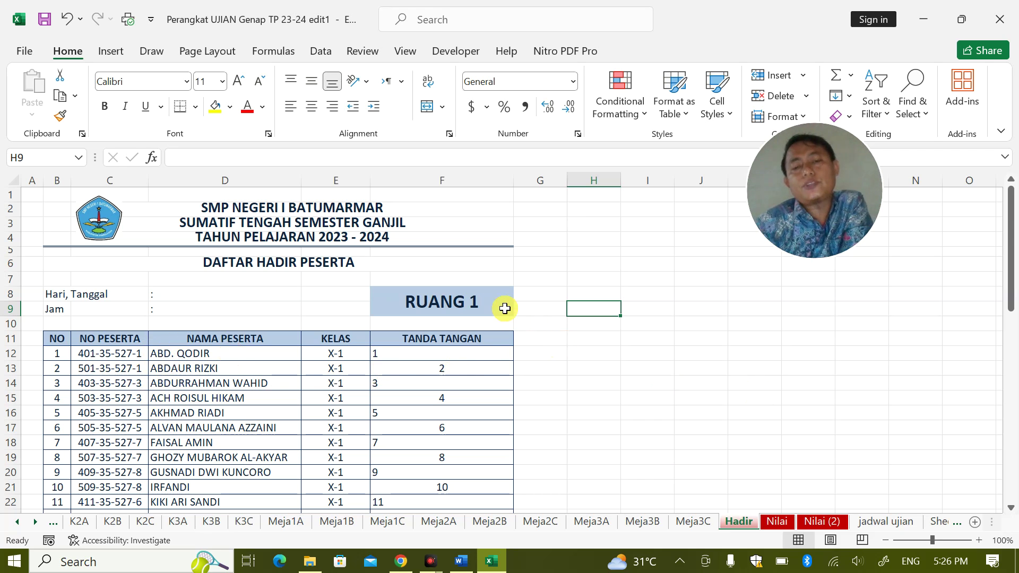
{"action": "left_click", "coordinate": [654, 309]}
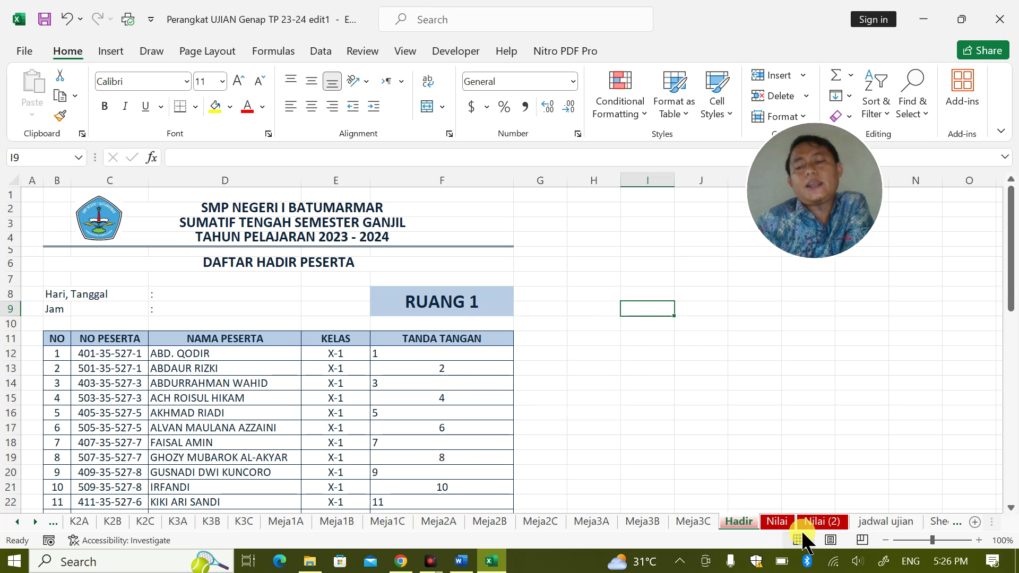
{"action": "left_click", "coordinate": [172, 317]}
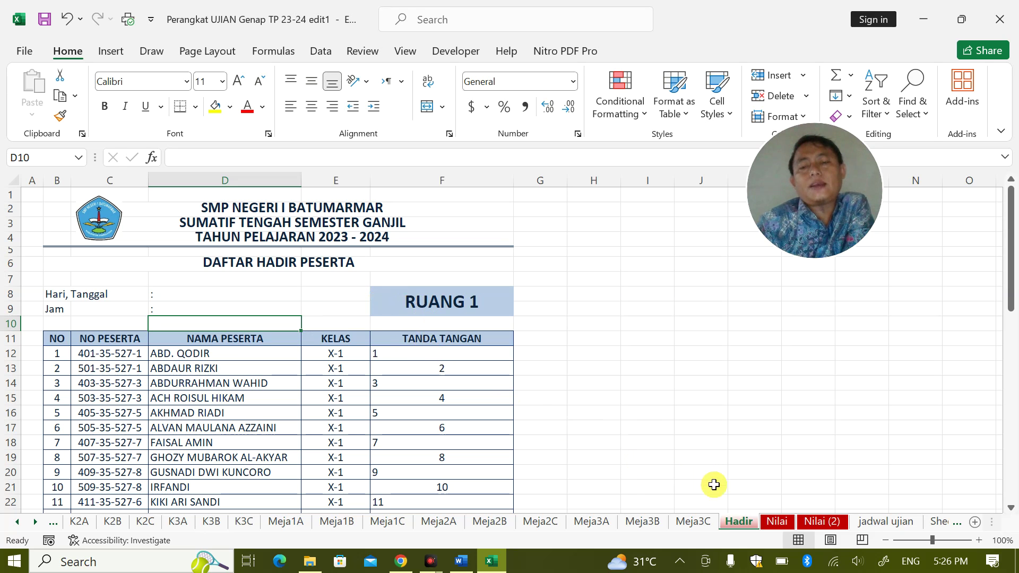
{"action": "left_click", "coordinate": [781, 520]}
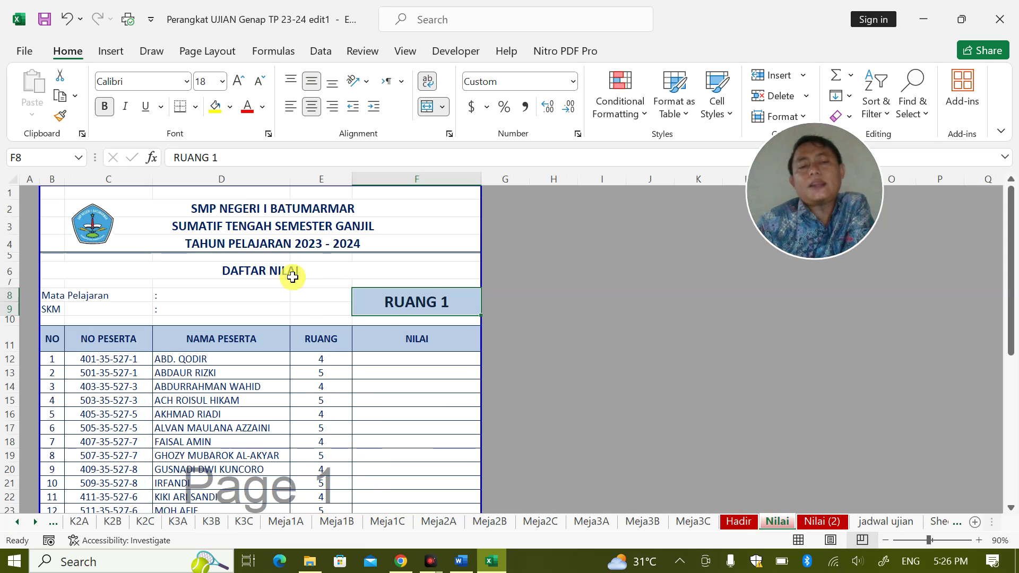
Select the NILAI scores F12:F21 and move to the Nilai (2) sheet
{"action": "left_click", "coordinate": [409, 344]}
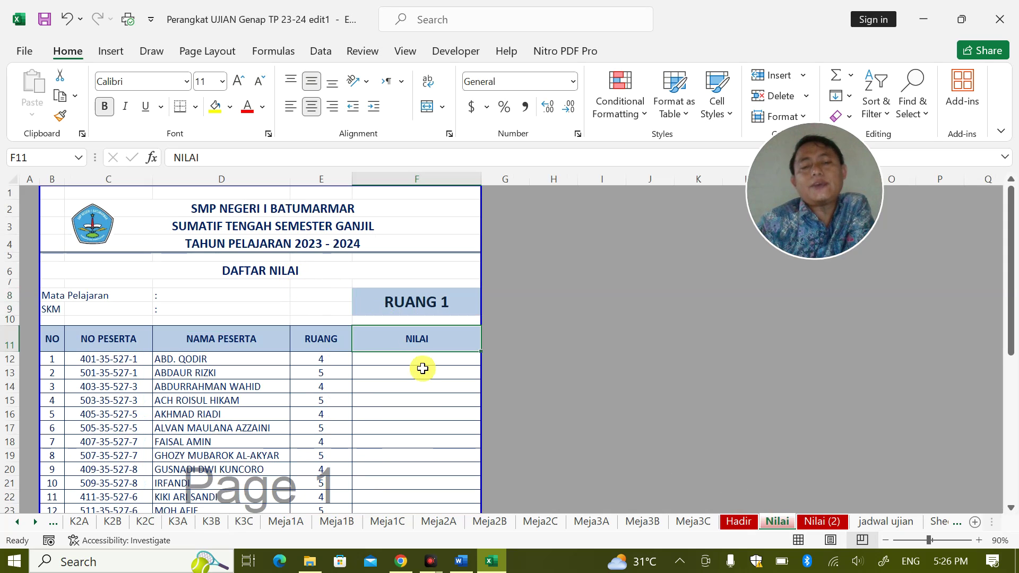
{"action": "left_click_drag", "start_coordinate": [421, 363], "coordinate": [428, 479]}
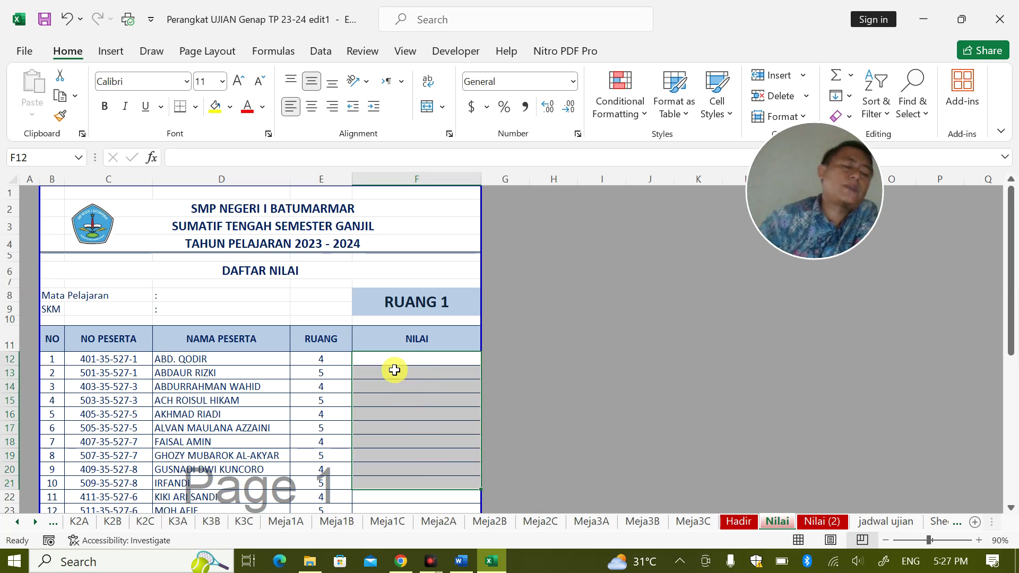
{"action": "left_click", "coordinate": [817, 523]}
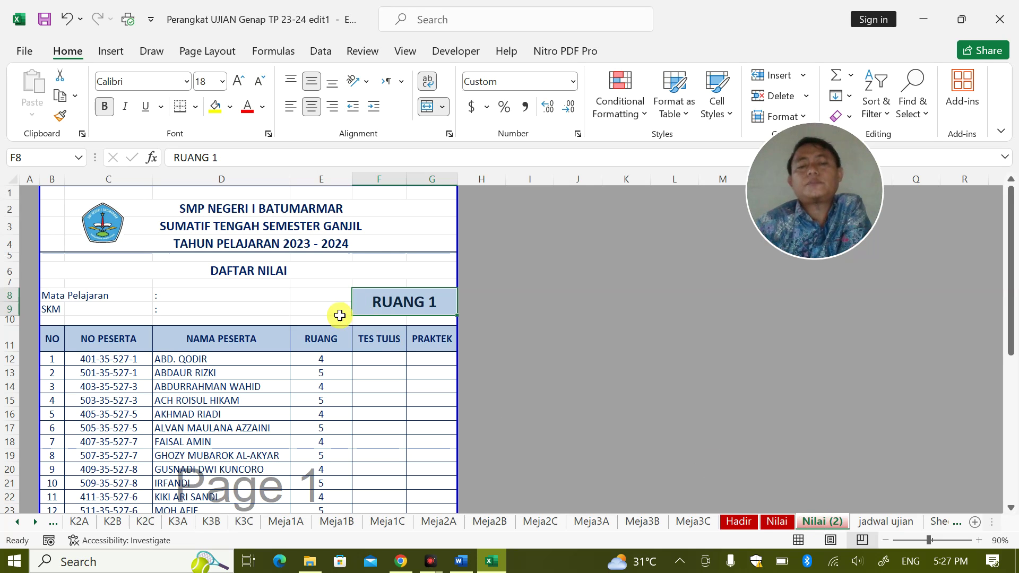
Compare the first TES TULIS and PRAKTEK score cells, then bring Word's password note forward
{"action": "left_click", "coordinate": [377, 358]}
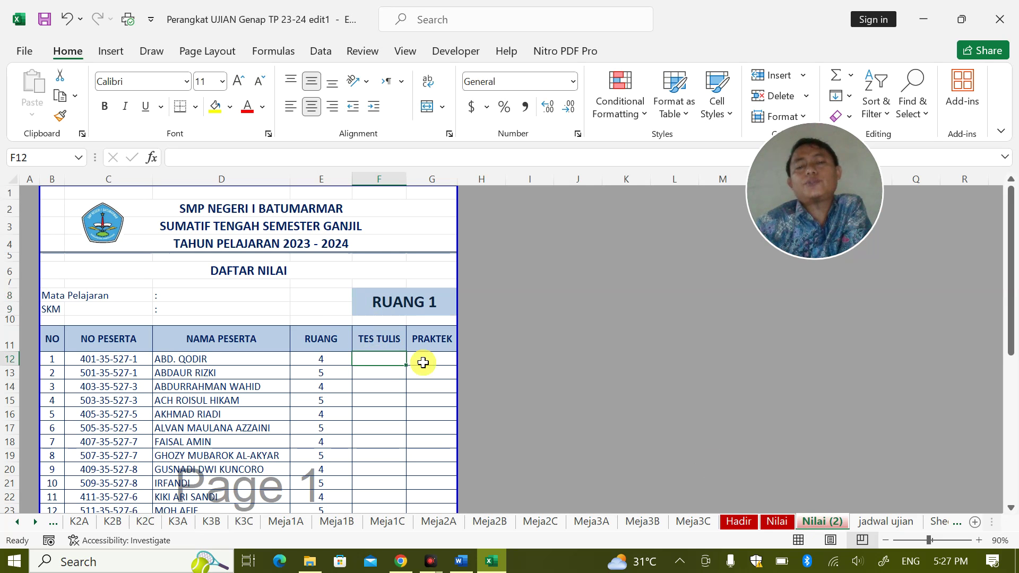
{"action": "left_click", "coordinate": [425, 362]}
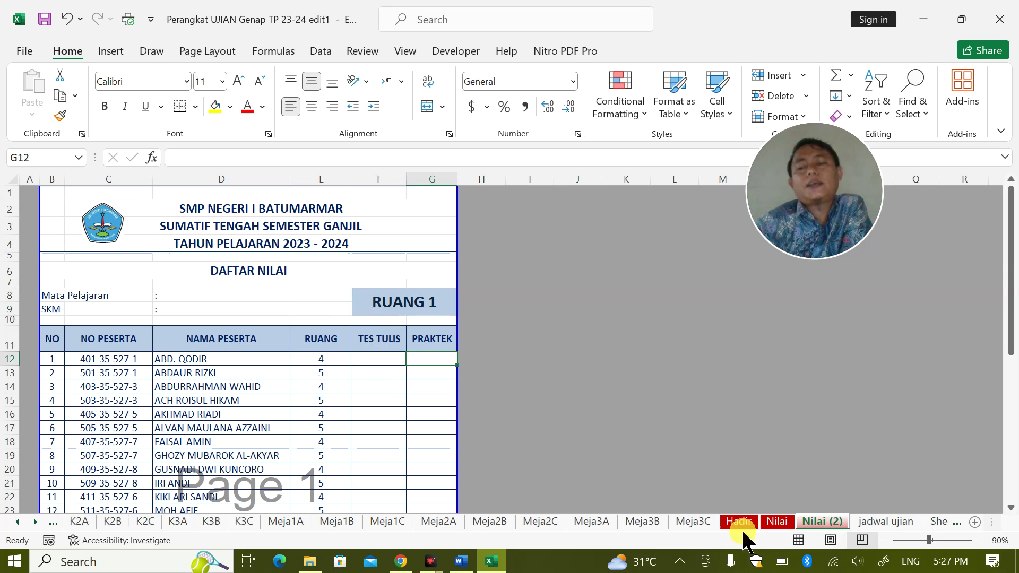
{"action": "left_click", "coordinate": [376, 358]}
{"action": "left_click", "coordinate": [445, 357]}
{"action": "left_click", "coordinate": [378, 355]}
{"action": "left_click", "coordinate": [423, 354]}
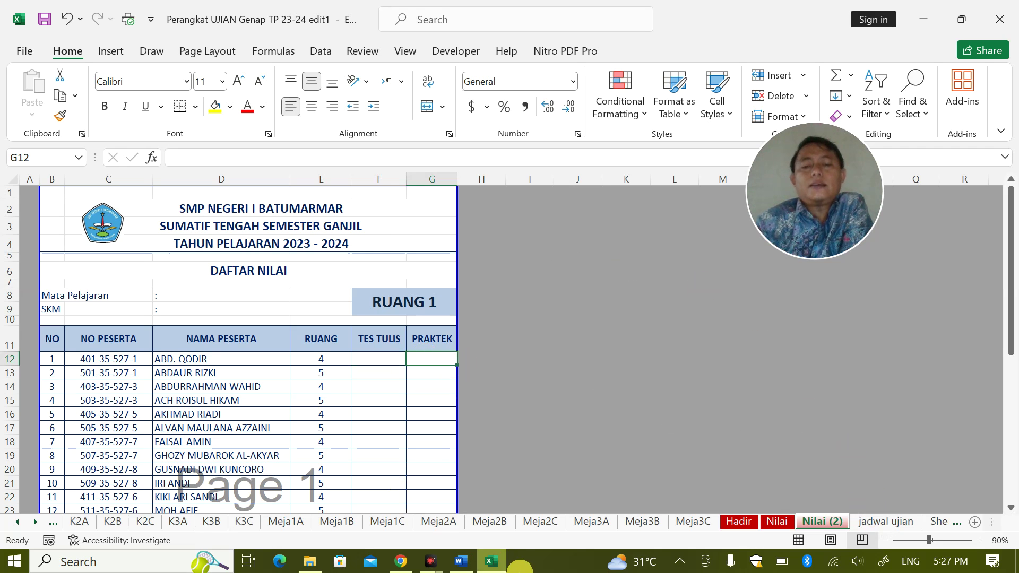
{"action": "left_click", "coordinate": [461, 561]}
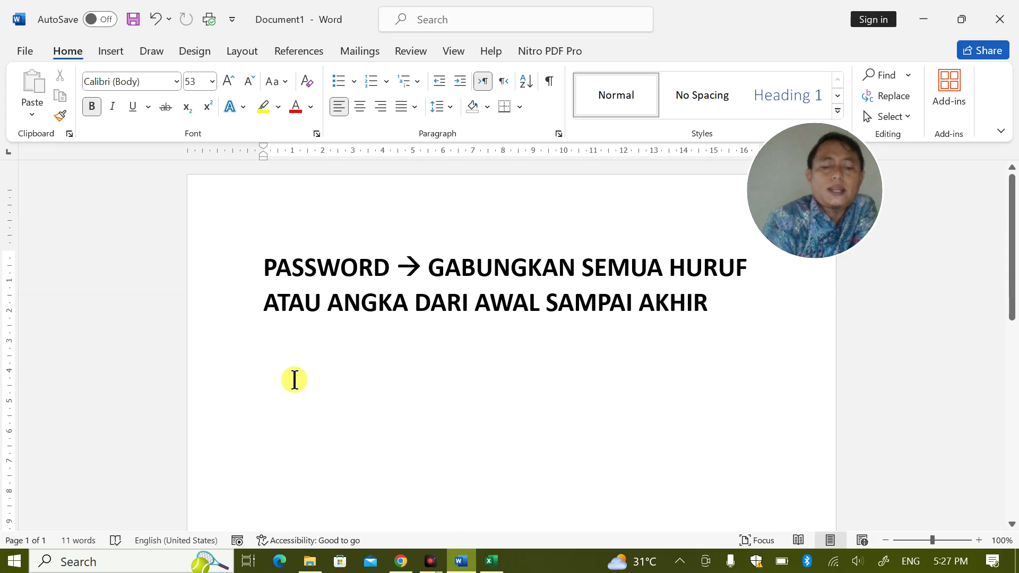
Type a stray N under Word's PASSWORD heading, erase it, and return to Excel
{"action": "type", "text": "n"}
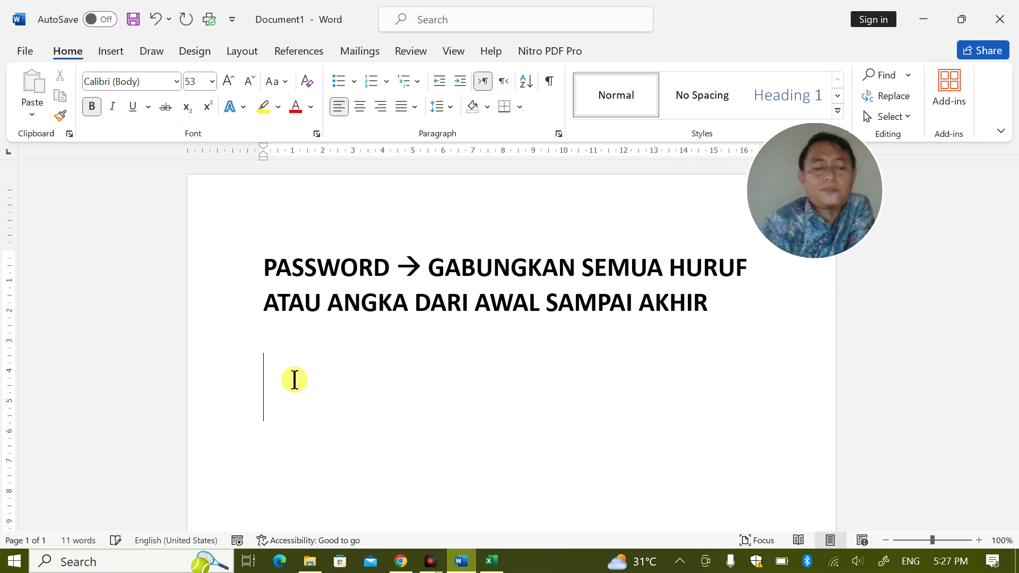
{"action": "type", "text": "N"}
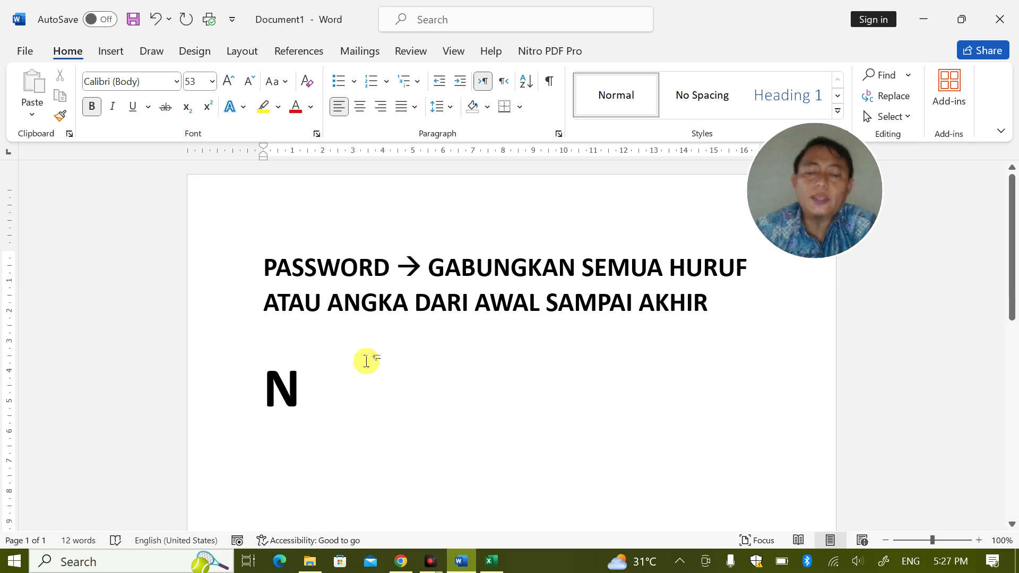
{"action": "key", "text": "BackSpace"}
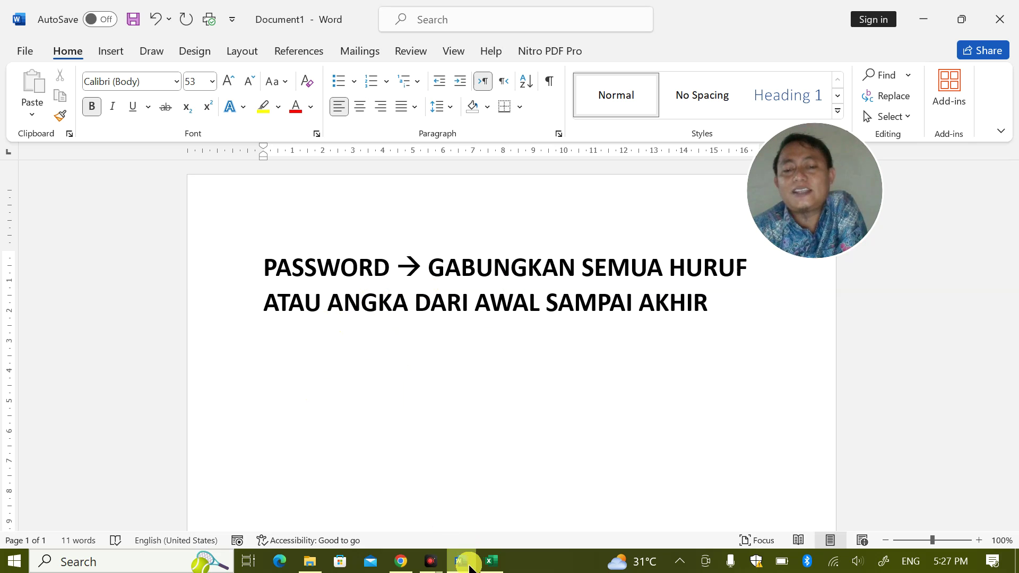
{"action": "mouse_move", "coordinate": [408, 566]}
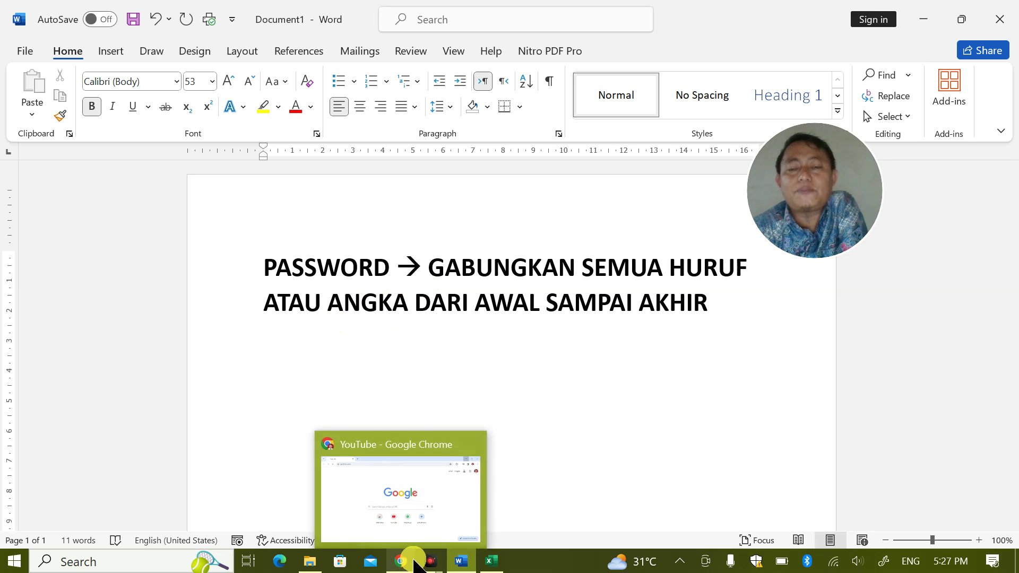
{"action": "mouse_move", "coordinate": [494, 562]}
{"action": "left_click", "coordinate": [470, 543]}
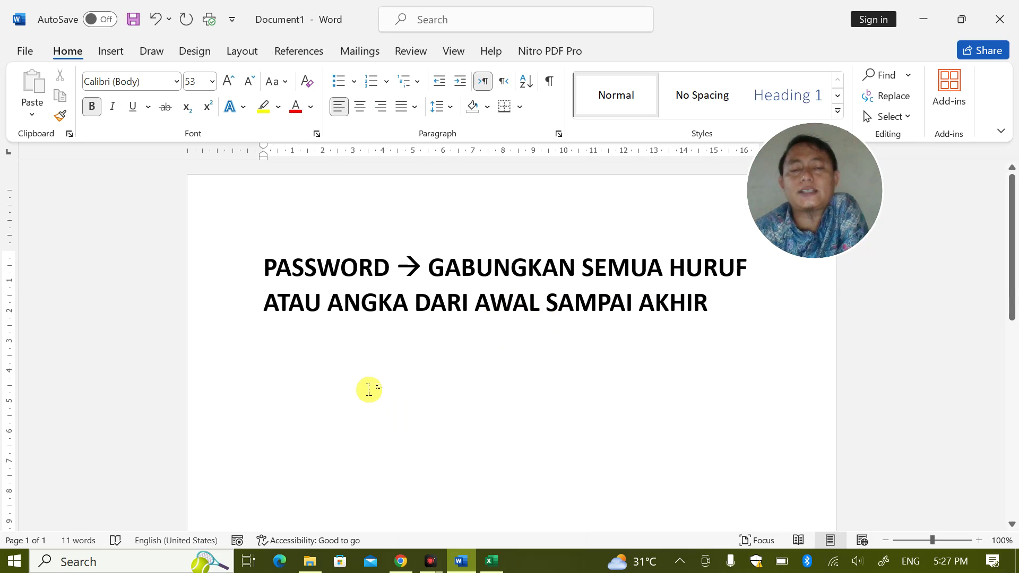
Open the jadwal ujian sheet and centre the HARI and TANGGAL header rows A4:F5
{"action": "left_click", "coordinate": [491, 561]}
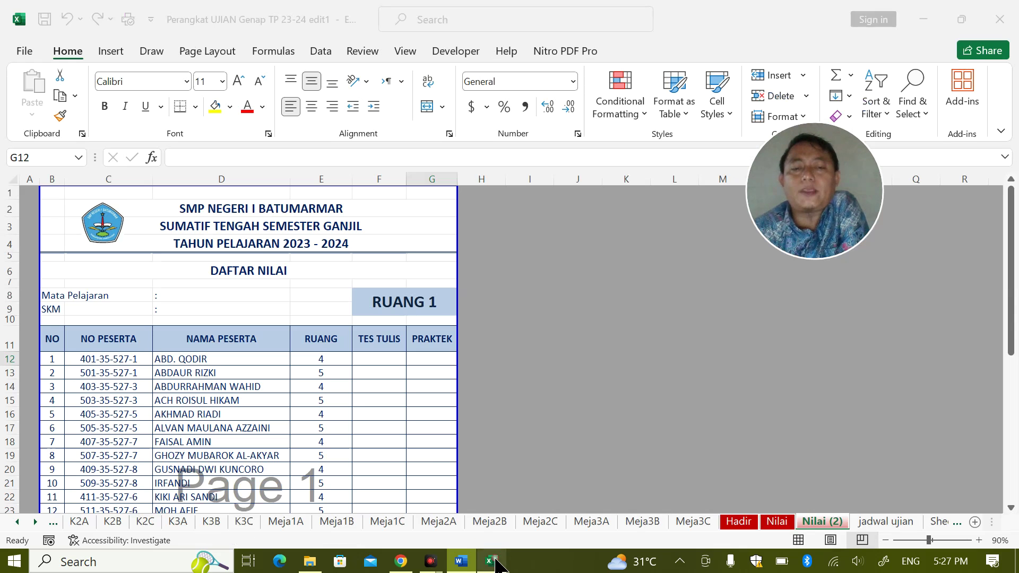
{"action": "left_click", "coordinate": [867, 520]}
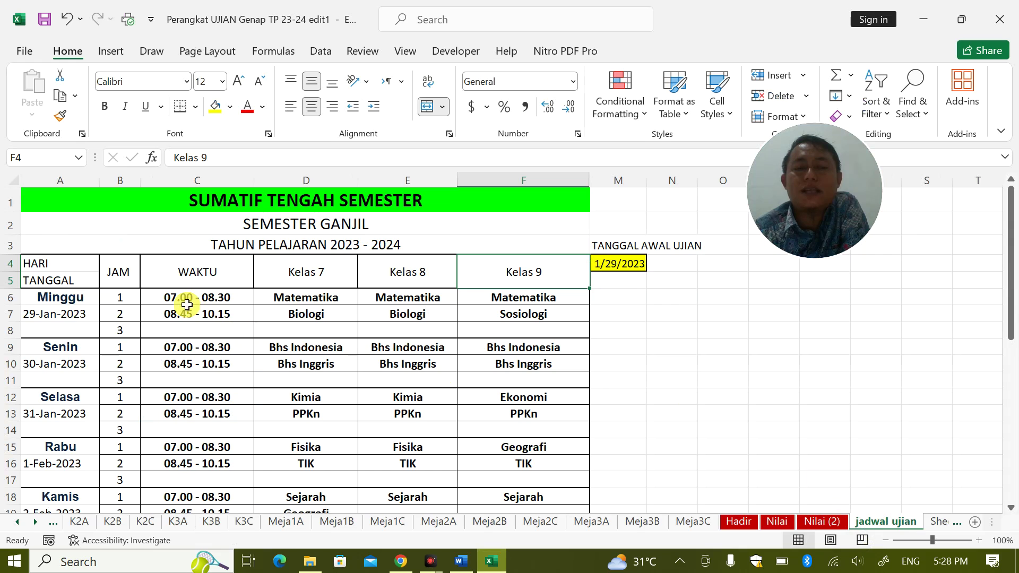
{"action": "left_click", "coordinate": [74, 297]}
{"action": "left_click_drag", "start_coordinate": [53, 263], "coordinate": [523, 282]}
{"action": "left_click", "coordinate": [312, 106]}
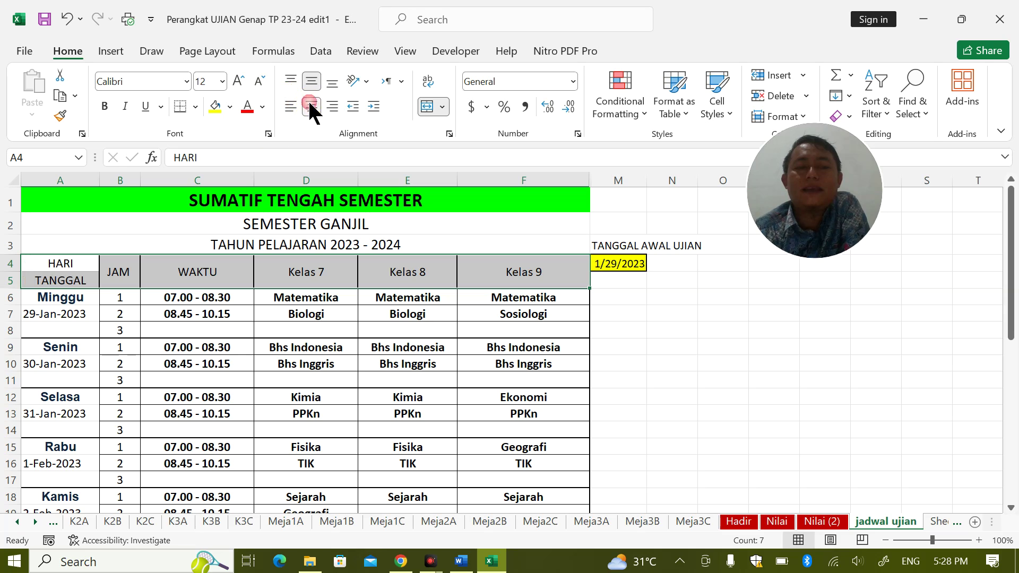
{"action": "left_click", "coordinate": [193, 266]}
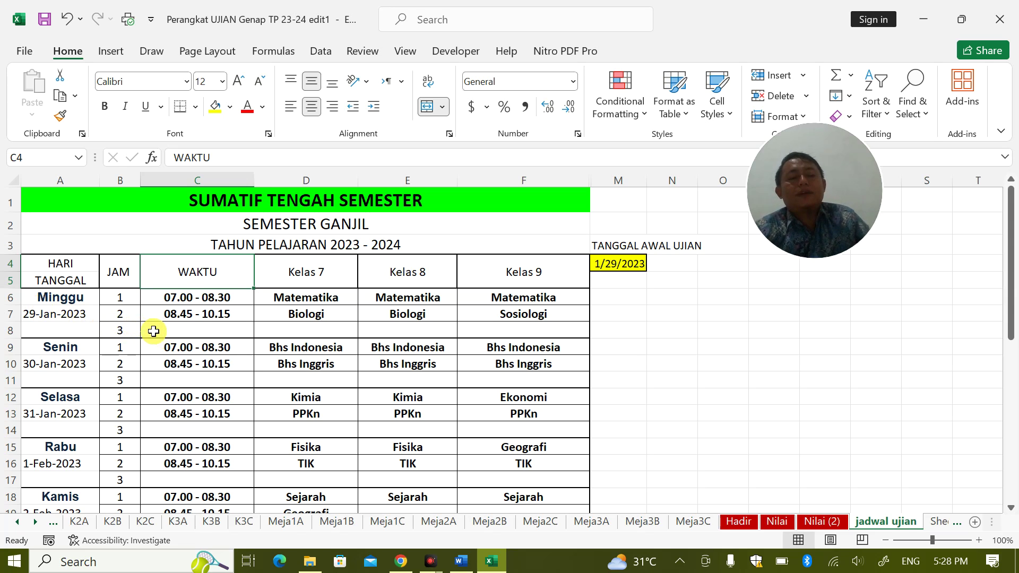
Check the Kelas 7 subject cells for Minggu, then select start-date cell M4
{"action": "left_click", "coordinate": [321, 330]}
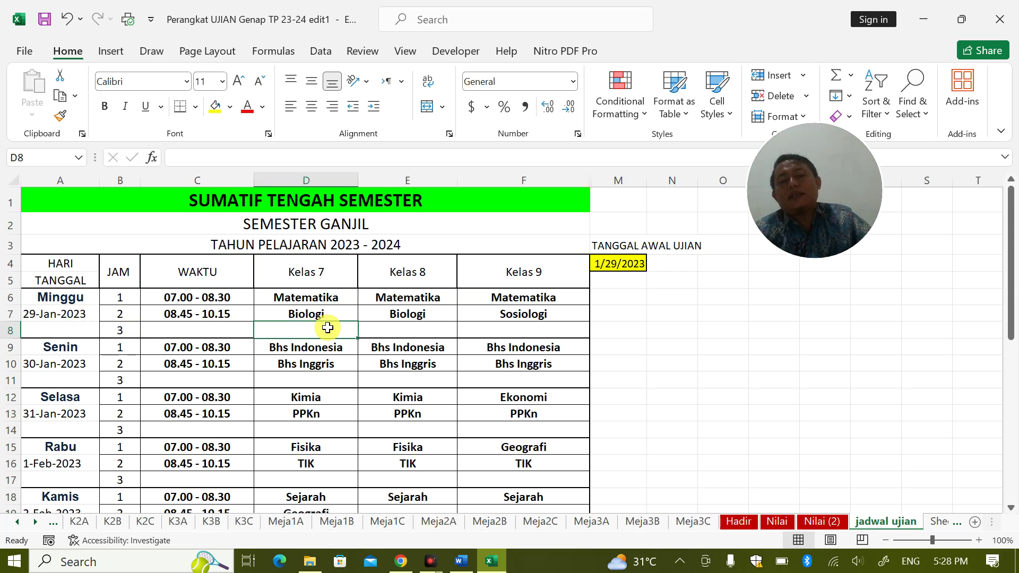
{"action": "left_click", "coordinate": [419, 331]}
{"action": "left_click_drag", "start_coordinate": [306, 297], "coordinate": [306, 330]}
{"action": "left_click", "coordinate": [223, 331]}
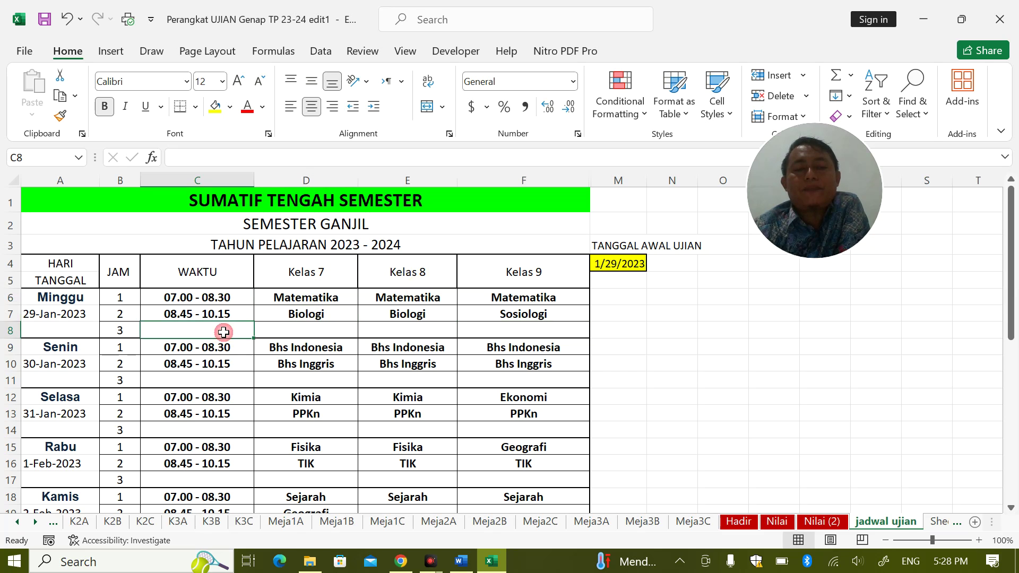
{"action": "left_click", "coordinate": [642, 268]}
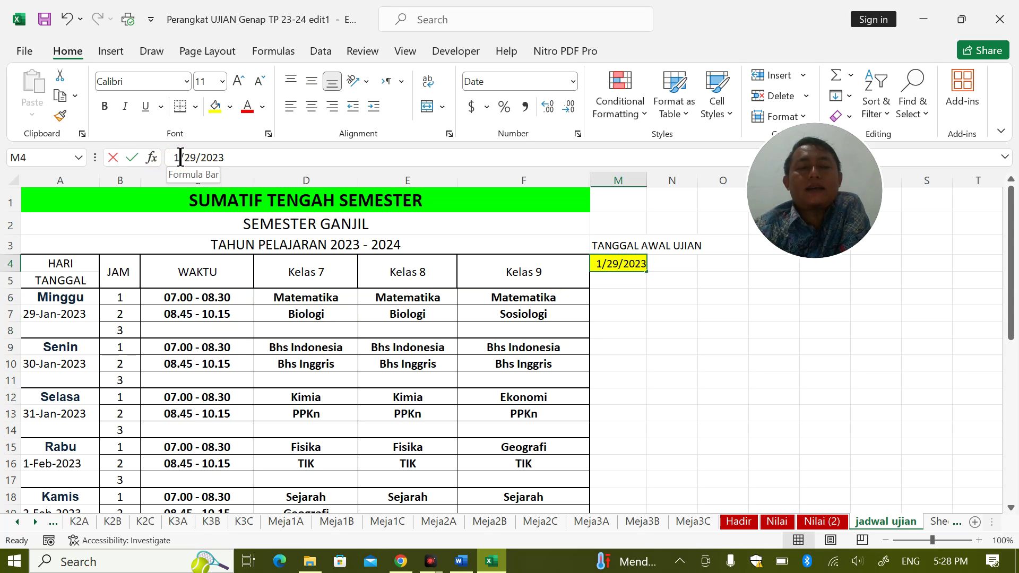
Change the exam start date in M4 to 1/15/2023
{"action": "left_click", "coordinate": [175, 157]}
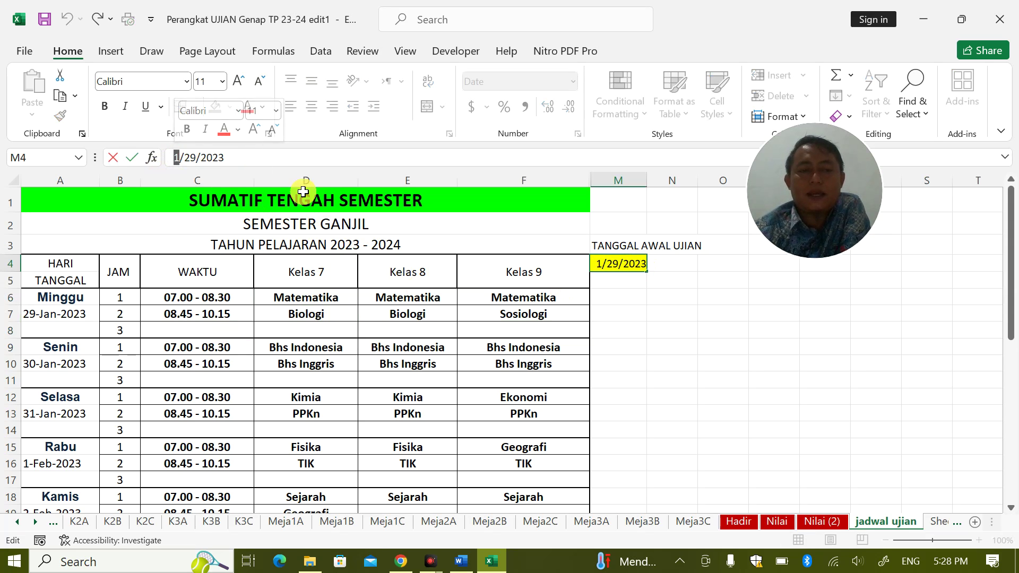
{"action": "left_click", "coordinate": [945, 552]}
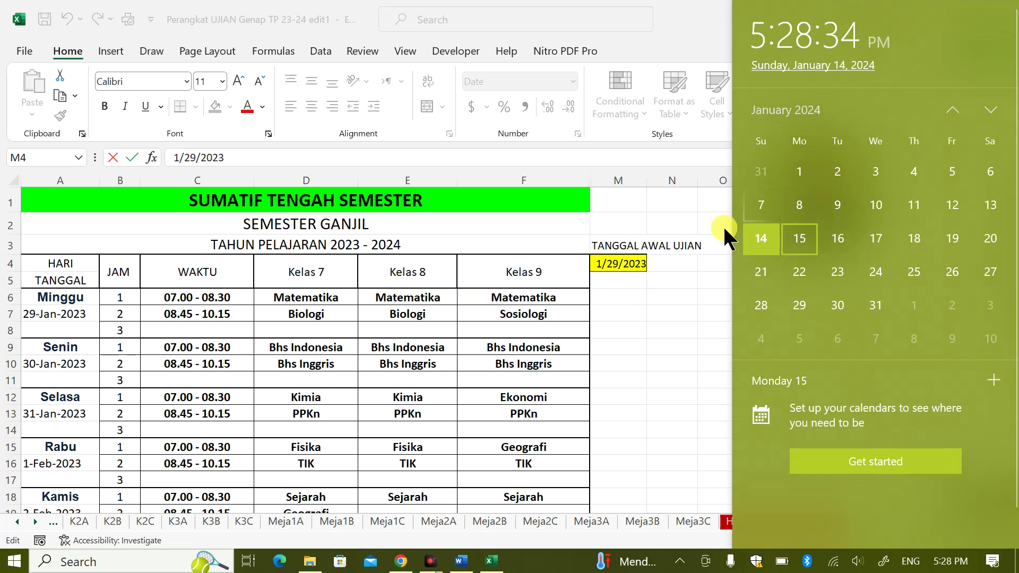
{"action": "left_click", "coordinate": [615, 261]}
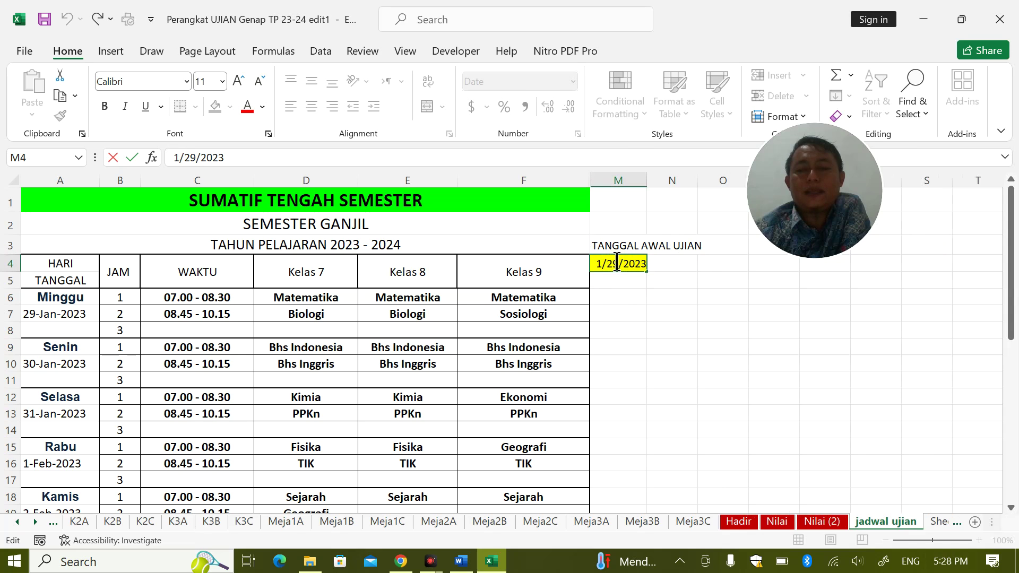
{"action": "double_click", "coordinate": [612, 260]}
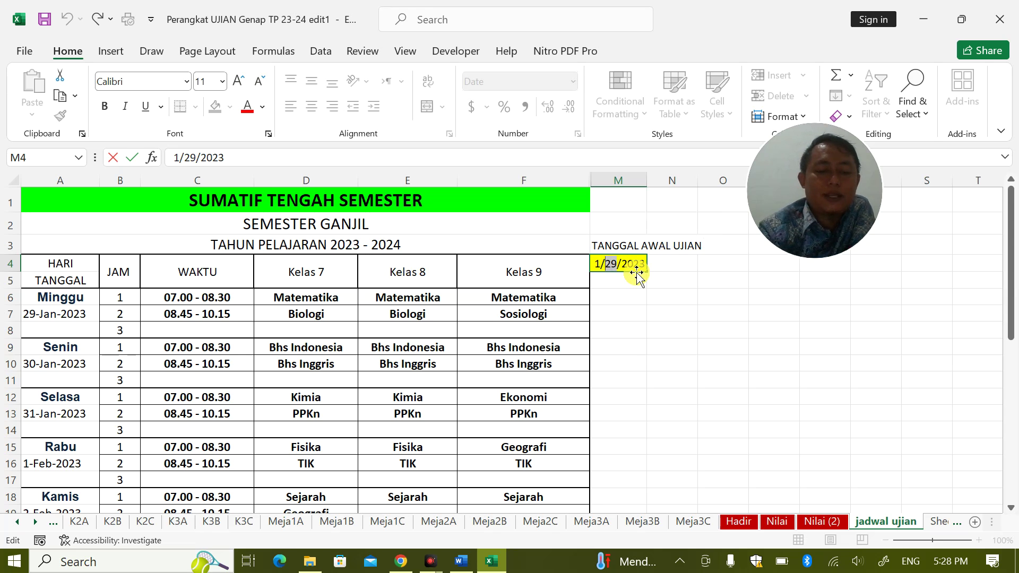
{"action": "type", "text": "15"}
{"action": "key", "text": "Return"}
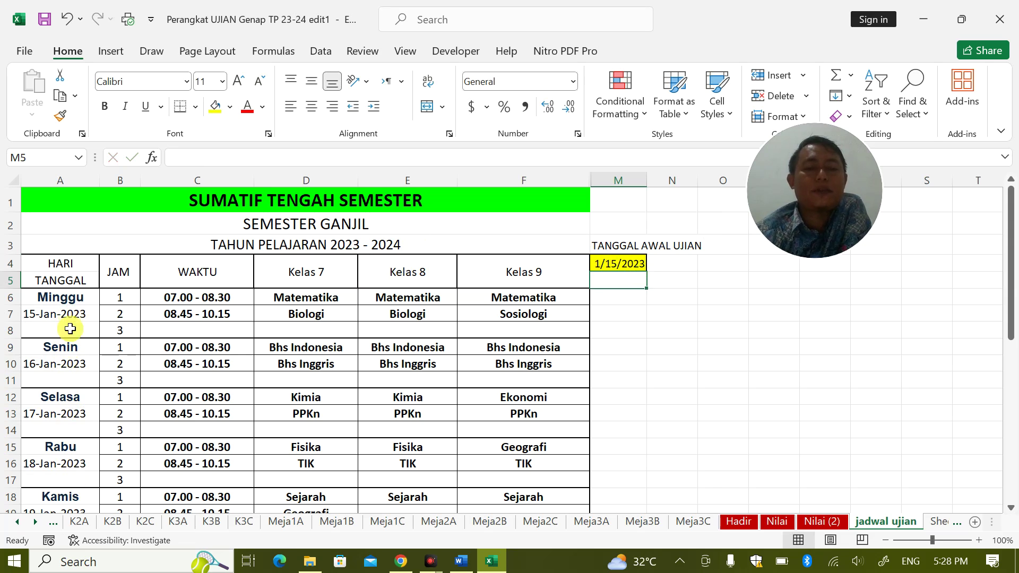
Inspect the A3 title and A6/A7 day and date formulas against the calendar
{"action": "left_click", "coordinate": [73, 302]}
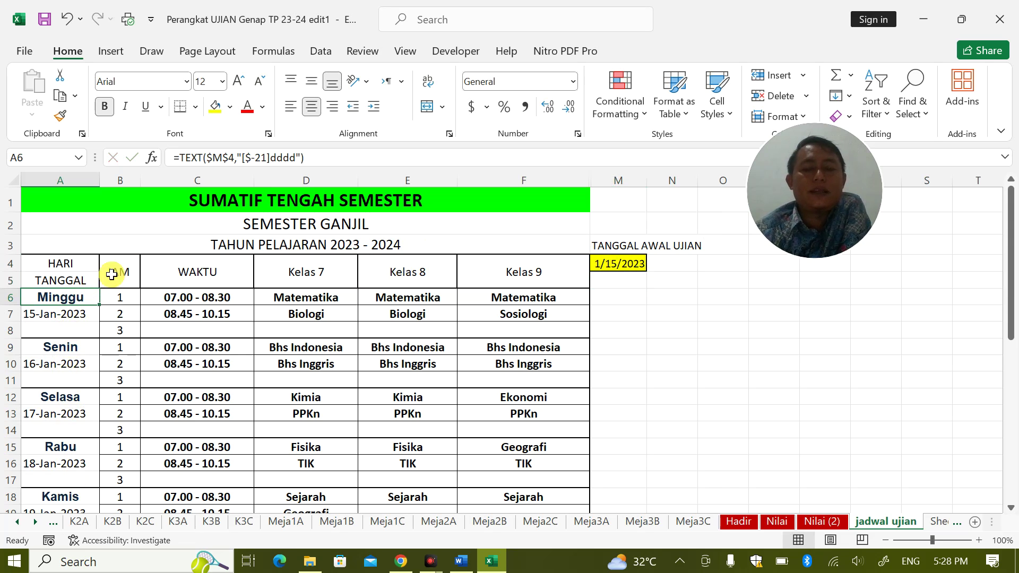
{"action": "left_click", "coordinate": [275, 159]}
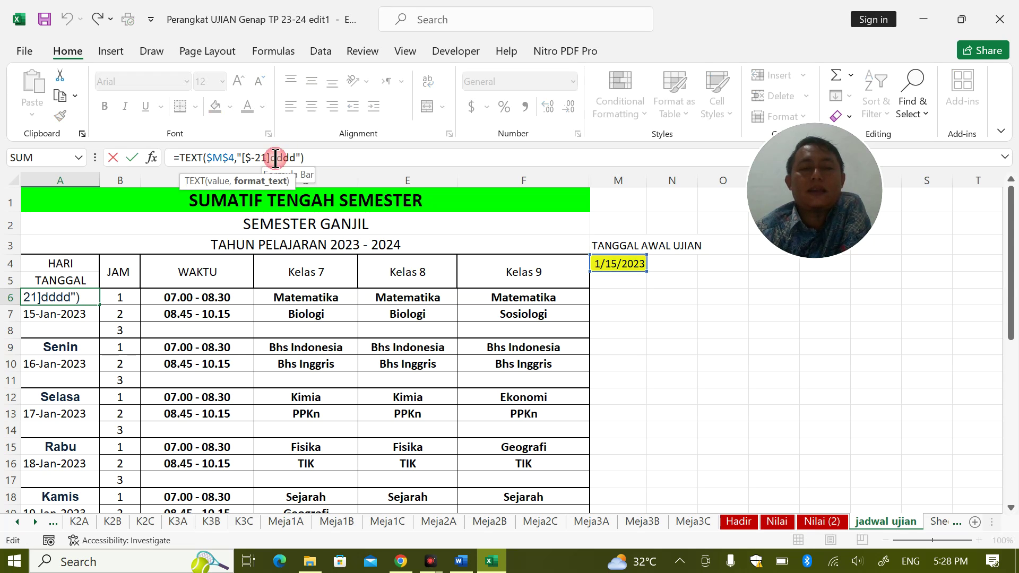
{"action": "left_click", "coordinate": [949, 561]}
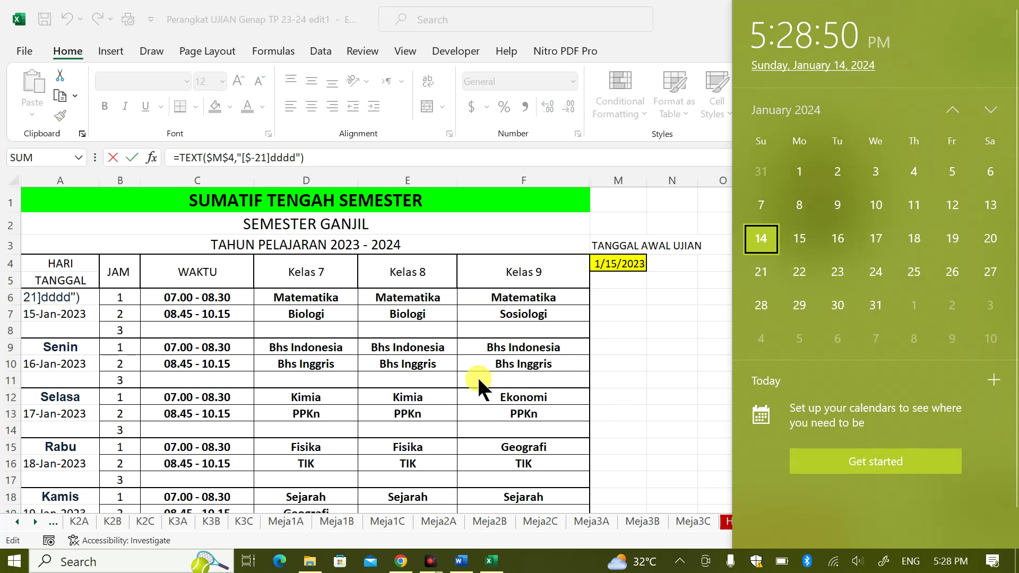
{"action": "left_click", "coordinate": [441, 239]}
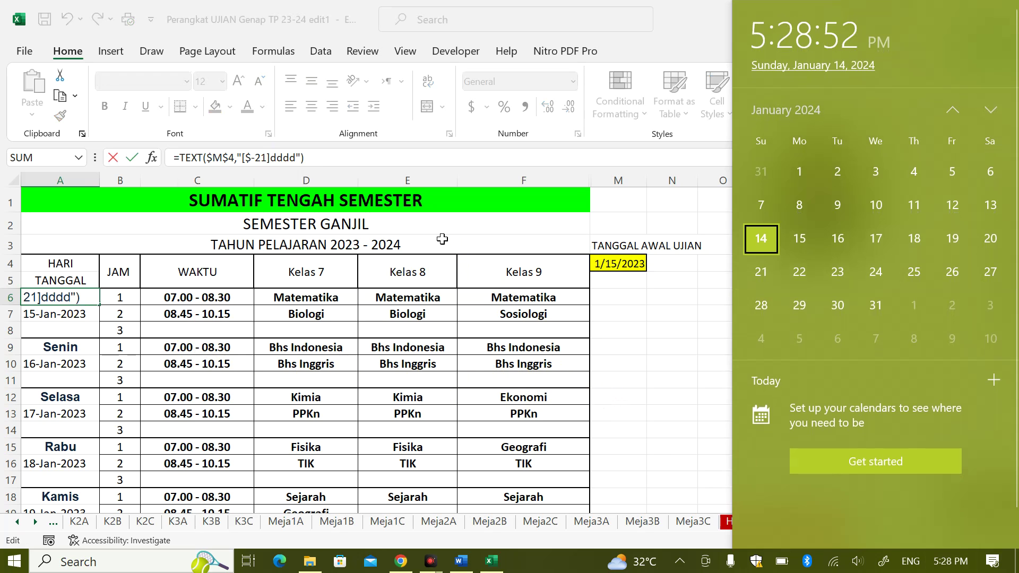
{"action": "left_click", "coordinate": [416, 240]}
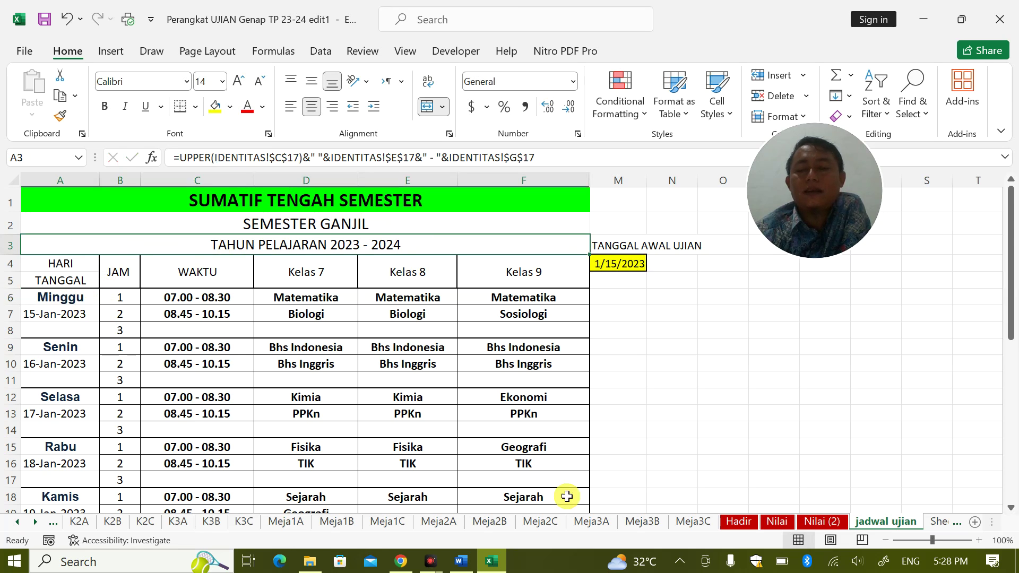
{"action": "left_click", "coordinate": [949, 561]}
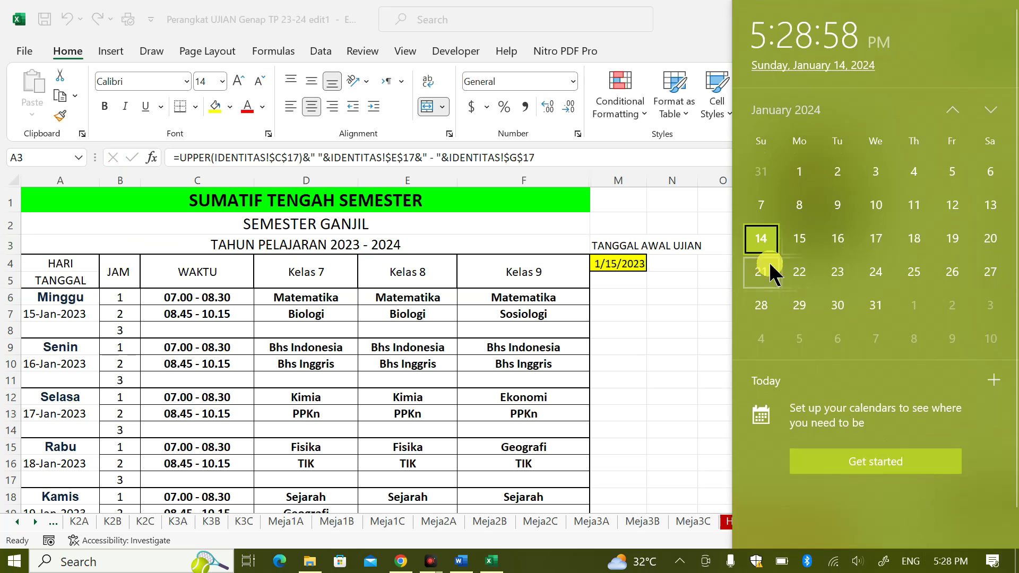
{"action": "left_click", "coordinate": [794, 251]}
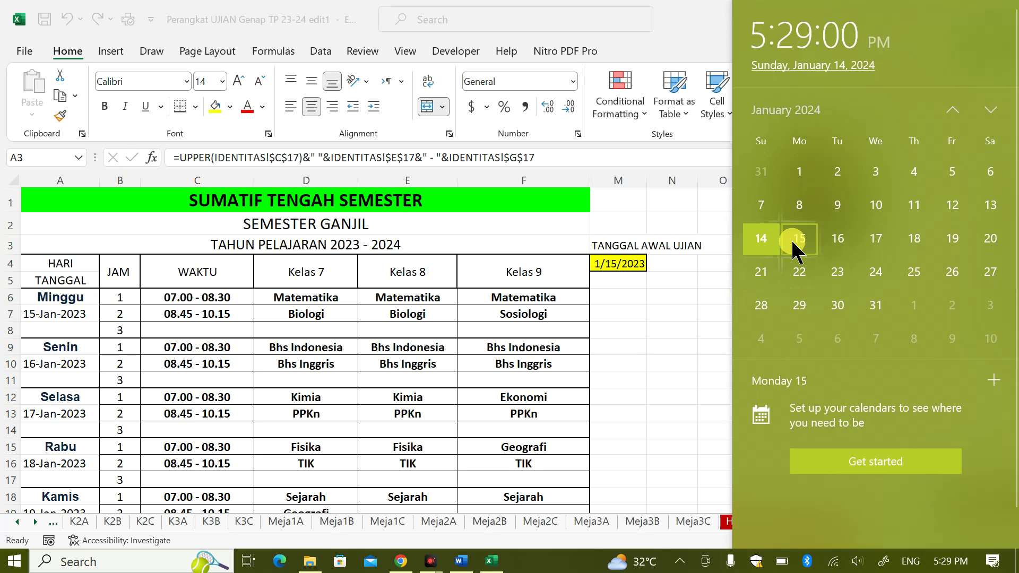
{"action": "left_click", "coordinate": [770, 249]}
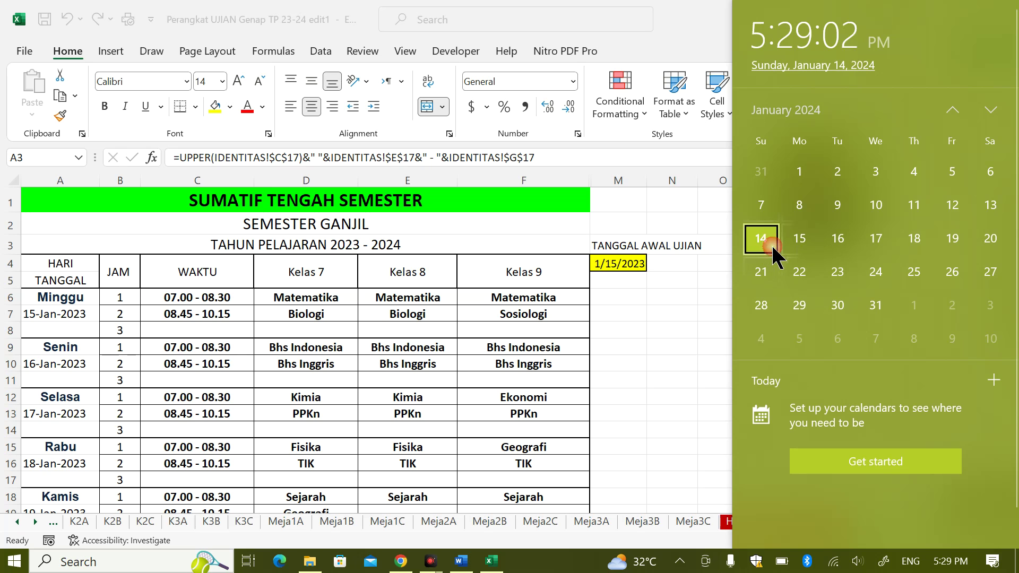
{"action": "left_click", "coordinate": [72, 303]}
{"action": "key", "text": "F2"}
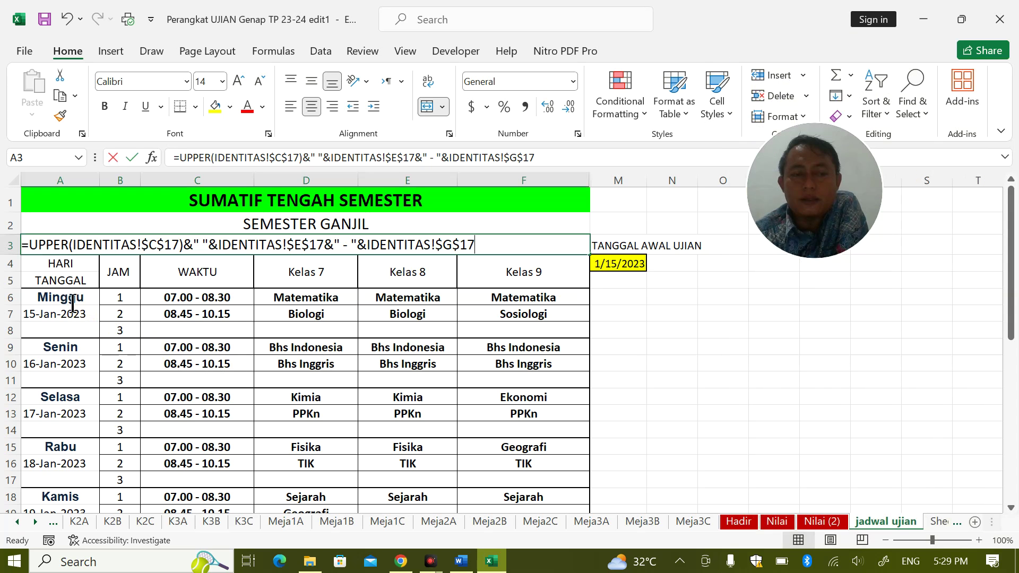
{"action": "key", "text": "Return"}
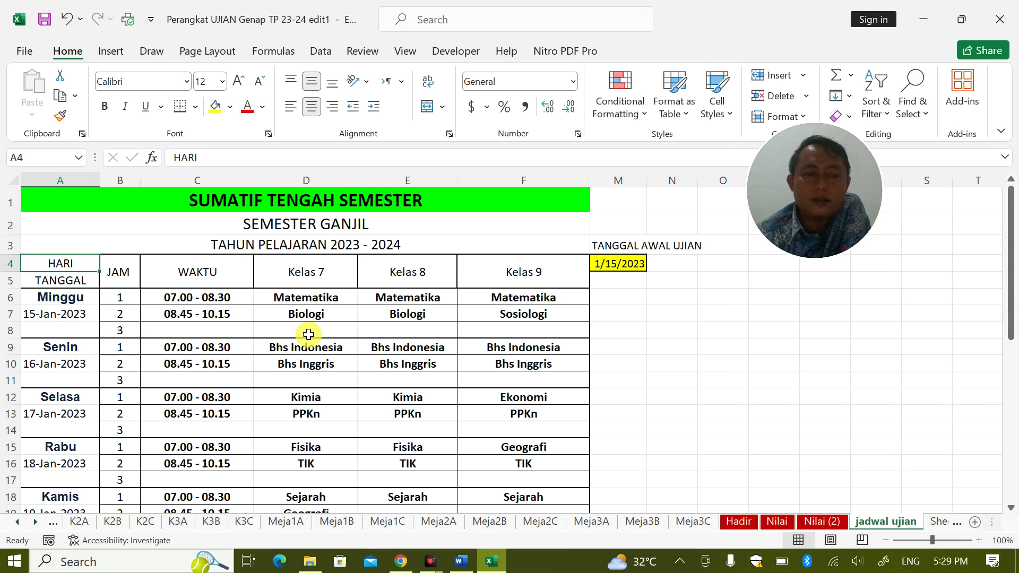
{"action": "left_click", "coordinate": [91, 304]}
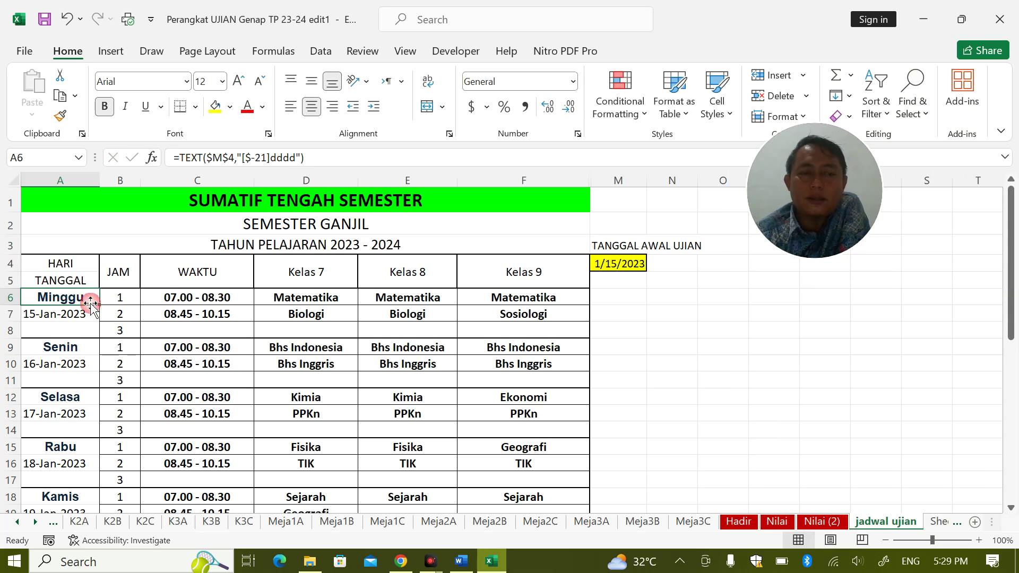
{"action": "left_click", "coordinate": [939, 559]}
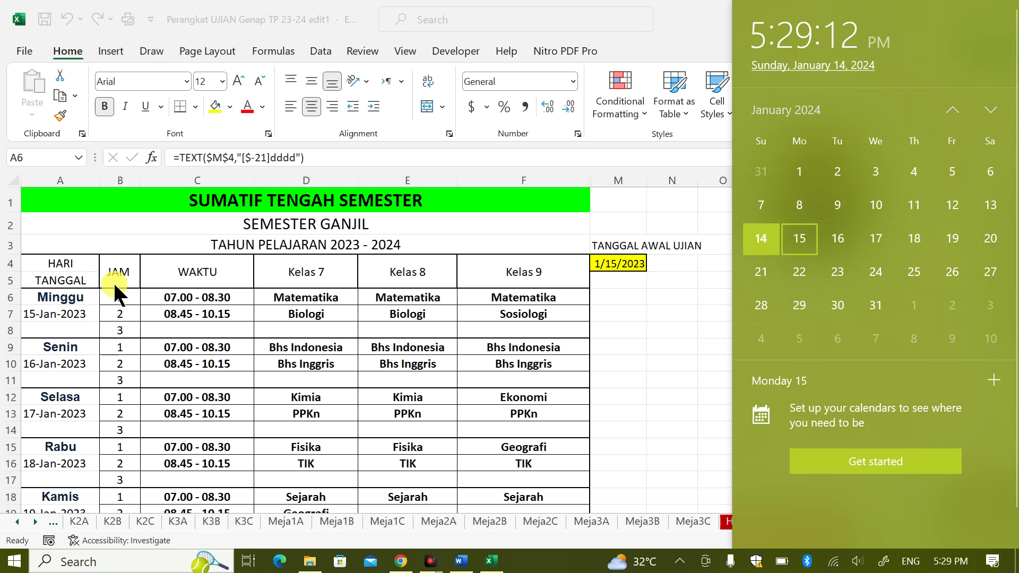
{"action": "left_click", "coordinate": [65, 312]}
{"action": "left_click", "coordinate": [64, 313]}
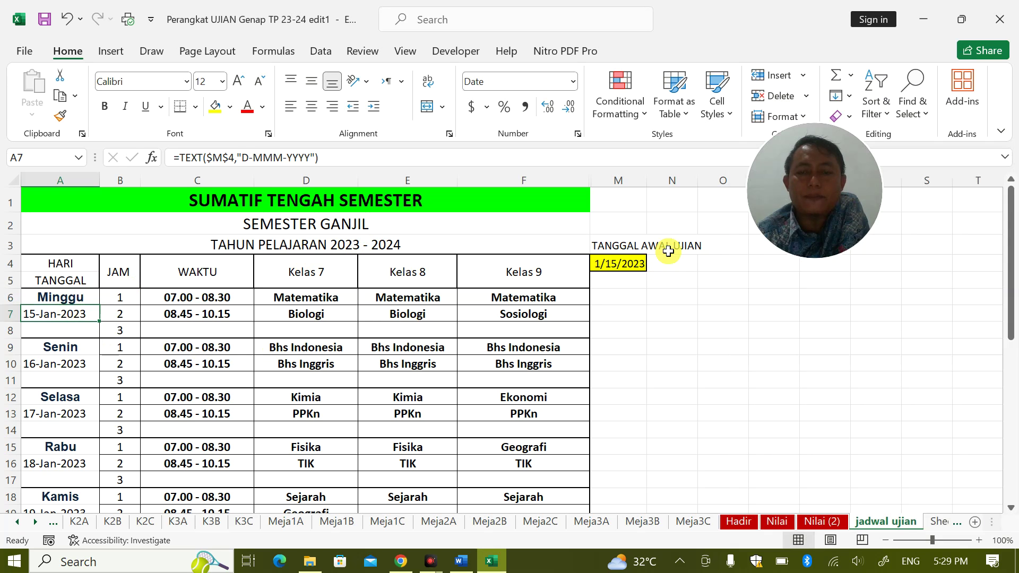
Change the exam start date in M4 to 1/19/2023
{"action": "left_click", "coordinate": [618, 266]}
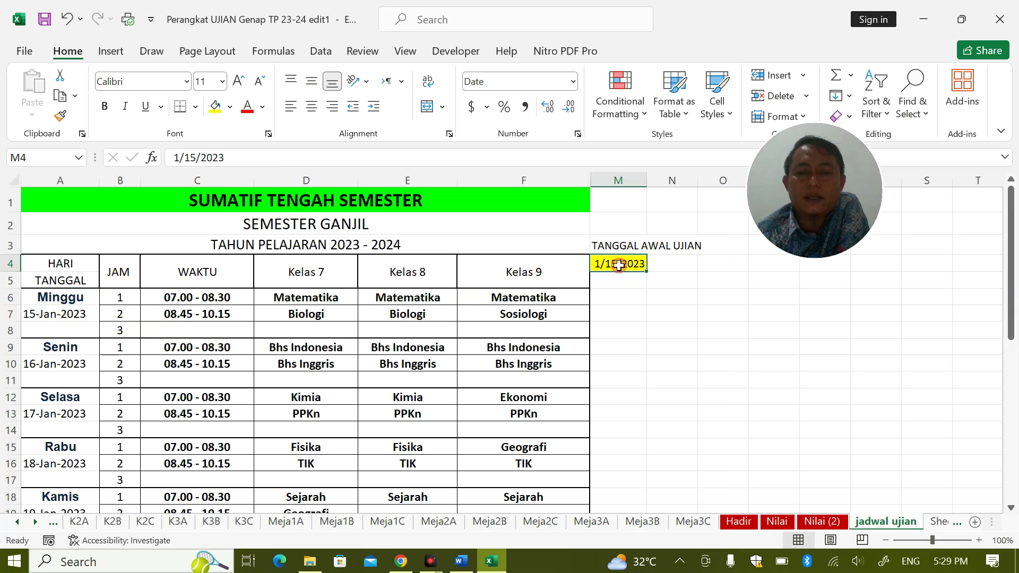
{"action": "left_click", "coordinate": [192, 157]}
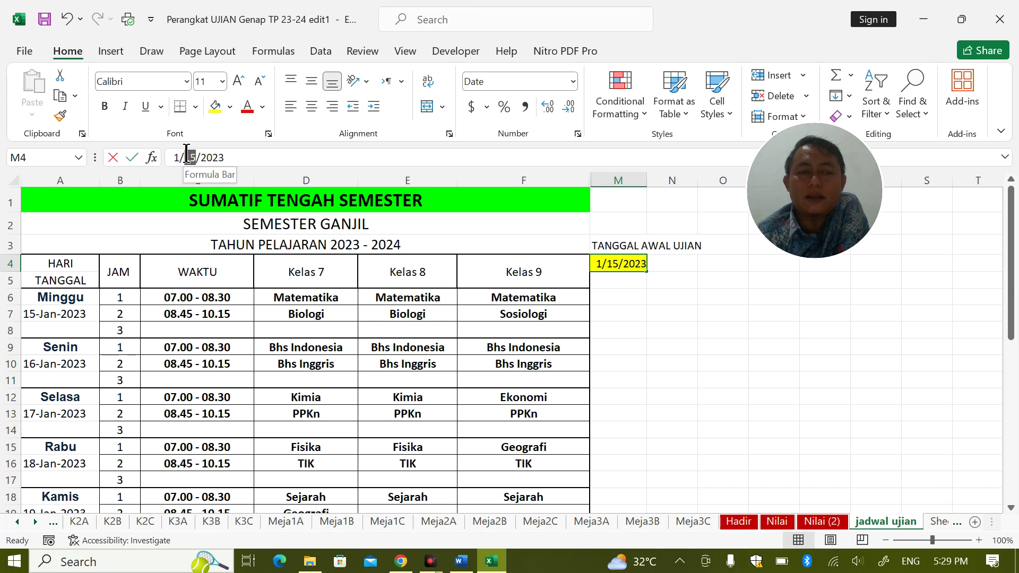
{"action": "key", "text": "Delete"}
{"action": "type", "text": "9"}
{"action": "left_click", "coordinate": [183, 154]}
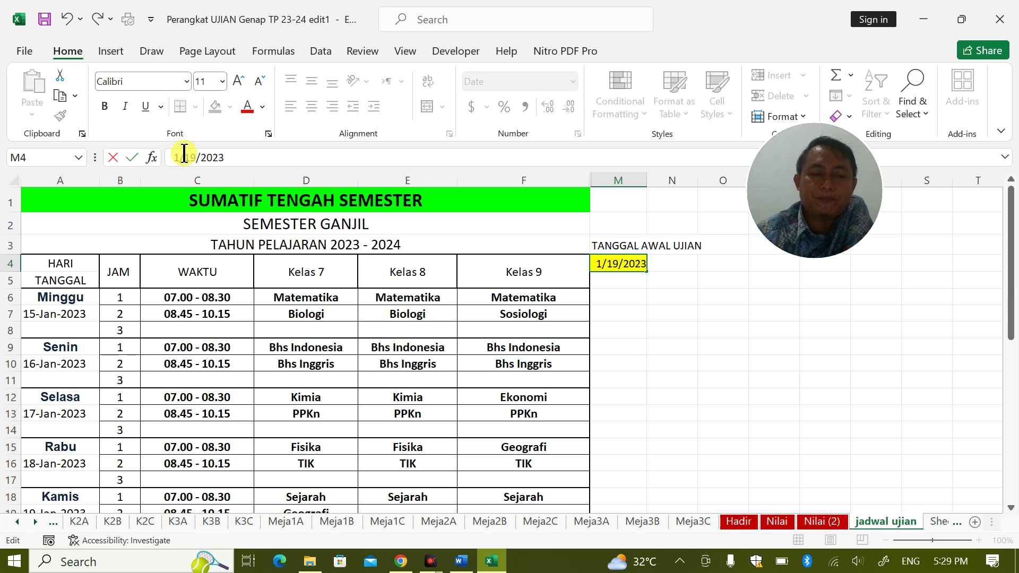
{"action": "key", "text": "Return"}
Verify the schedule now begins Kamis 19-Jan-2023 by checking the calendar
{"action": "left_click", "coordinate": [78, 311]}
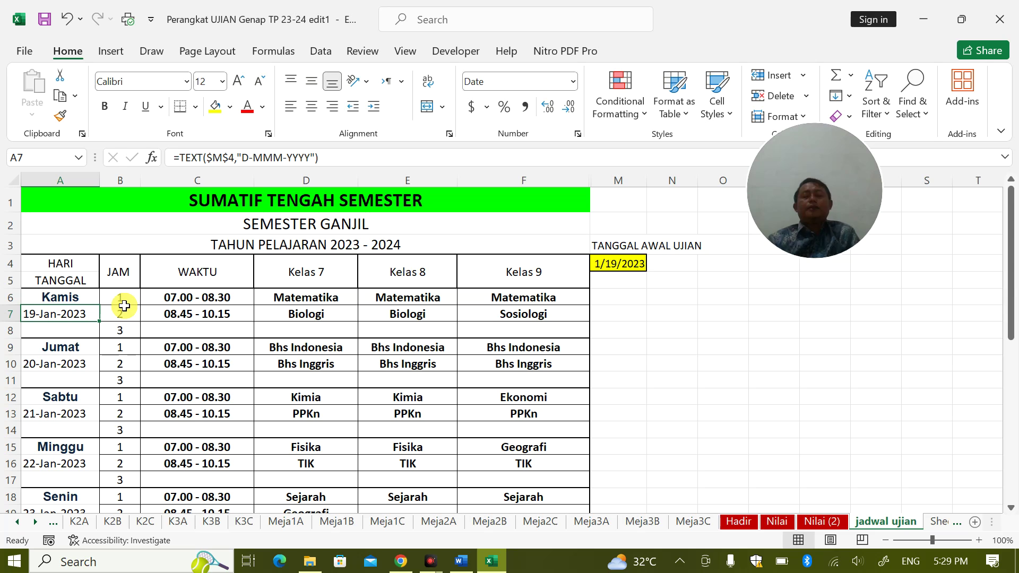
{"action": "left_click", "coordinate": [941, 544]}
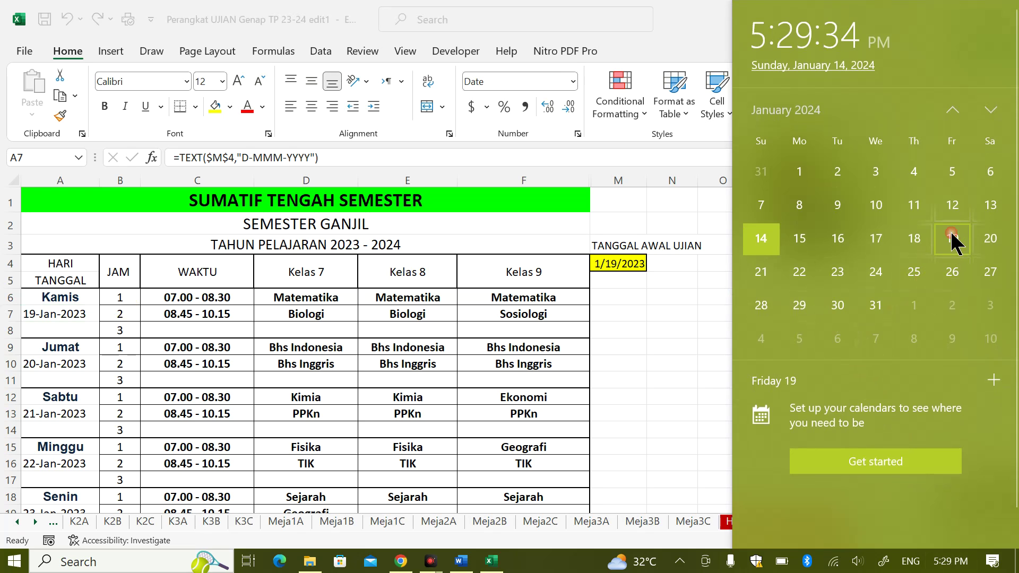
{"action": "left_click", "coordinate": [76, 295]}
{"action": "left_click", "coordinate": [89, 292]}
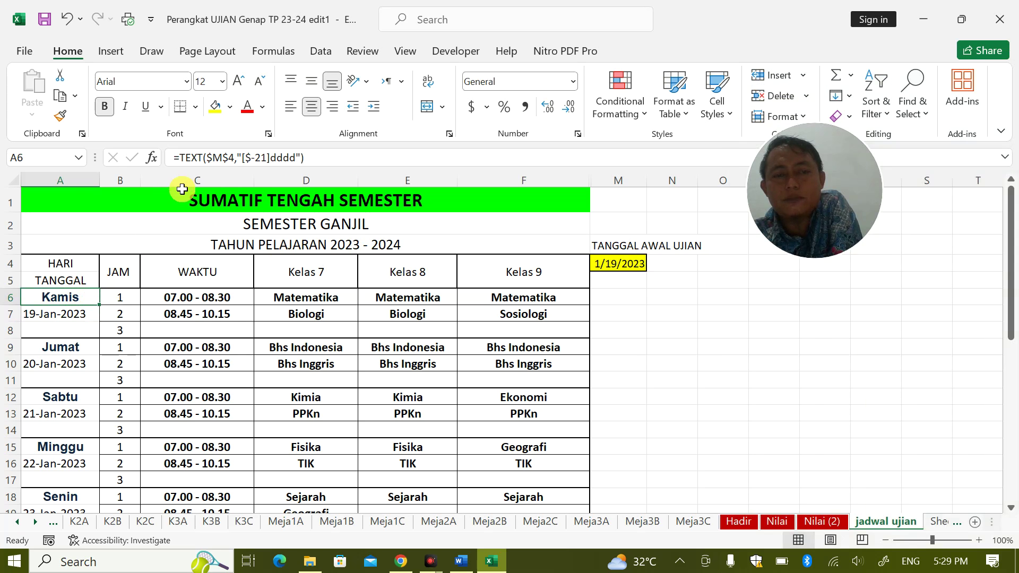
{"action": "left_click", "coordinate": [949, 561]}
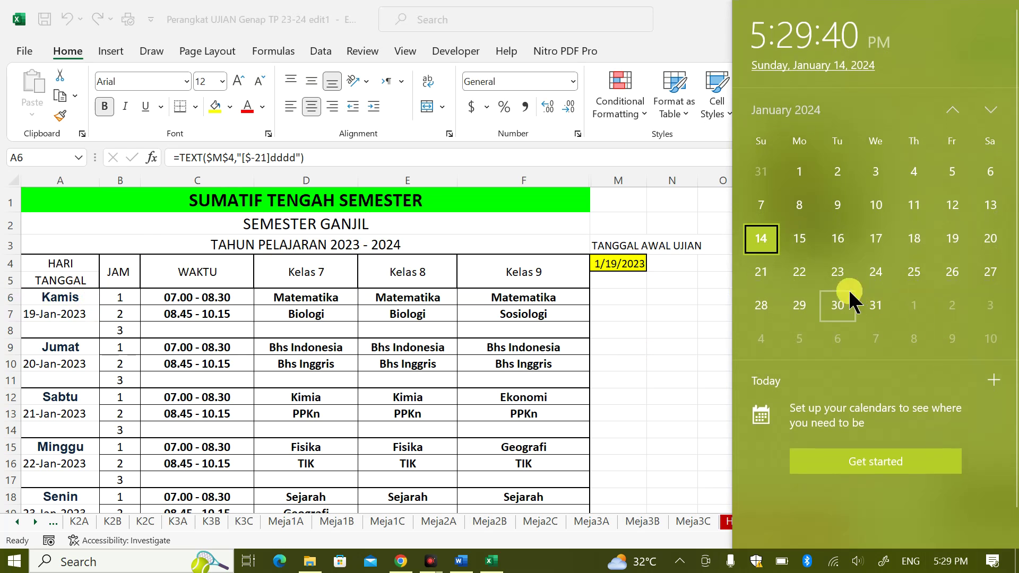
{"action": "left_click", "coordinate": [483, 337]}
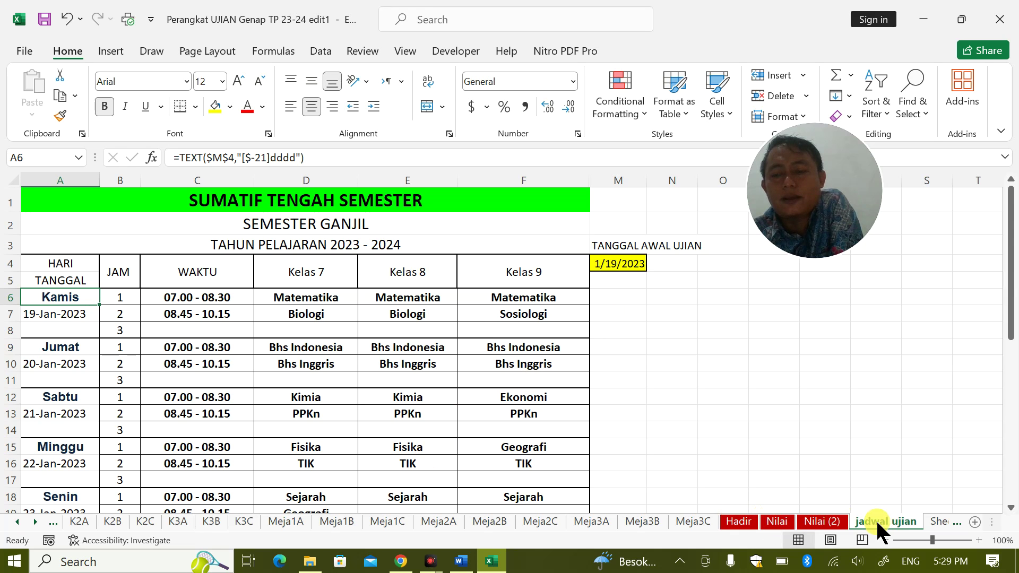
Start a line below the PASSWORD heading in Word's Document1, then return to Excel
{"action": "left_click", "coordinate": [461, 561]}
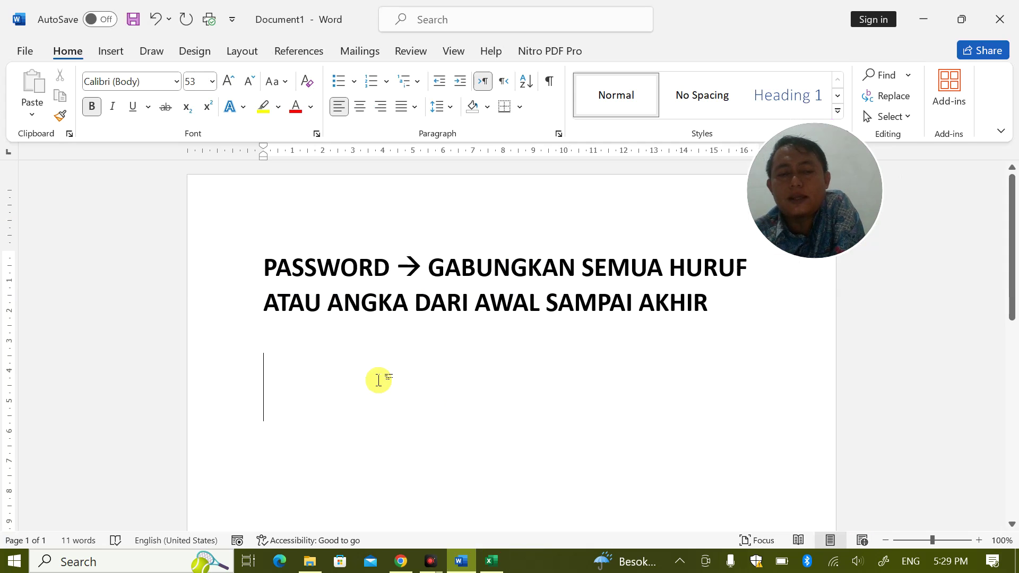
{"action": "type", "text": "Y"}
{"action": "key", "text": "BackSpace"}
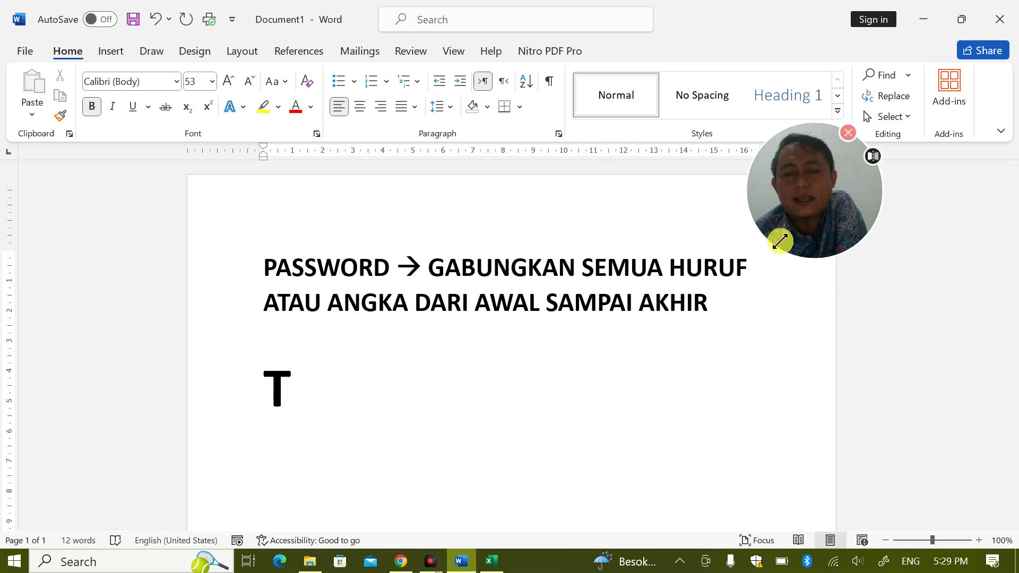
{"action": "left_click", "coordinate": [501, 563]}
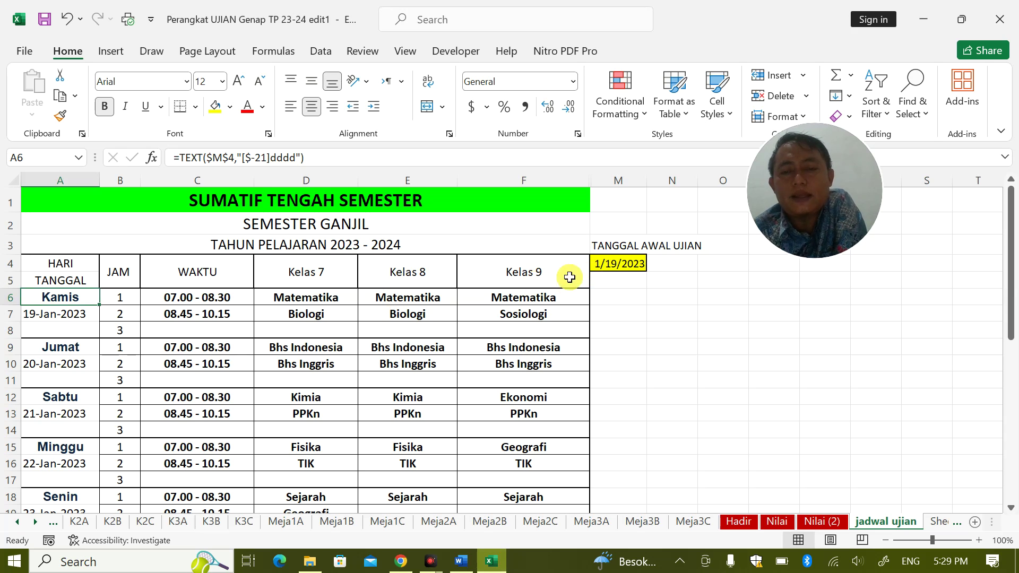
Check the 1/19/2023 start date and Sheet2's linked numbering, dates and subjects, then go to SAMPUL
{"action": "left_click", "coordinate": [601, 263]}
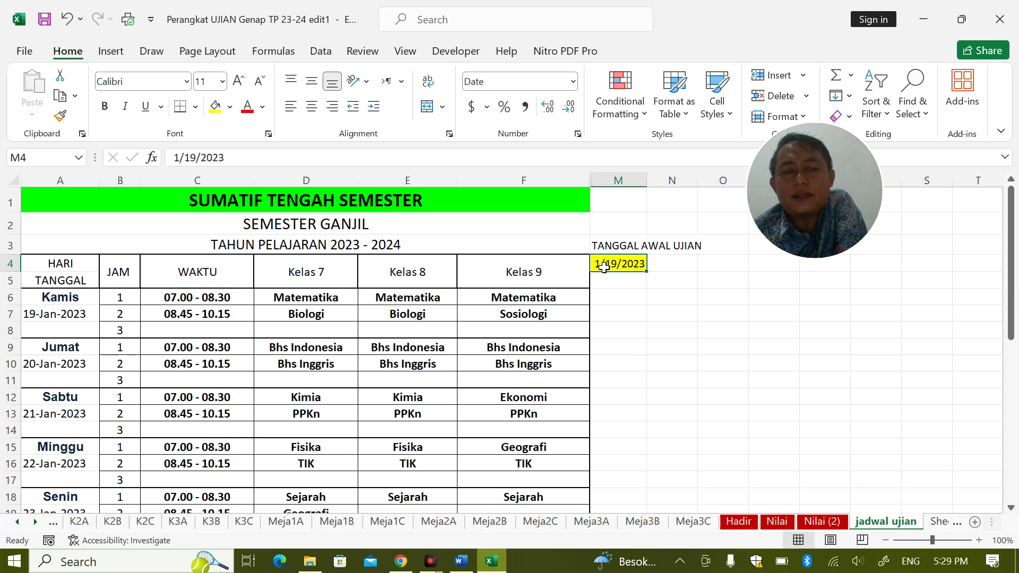
{"action": "left_click", "coordinate": [931, 520]}
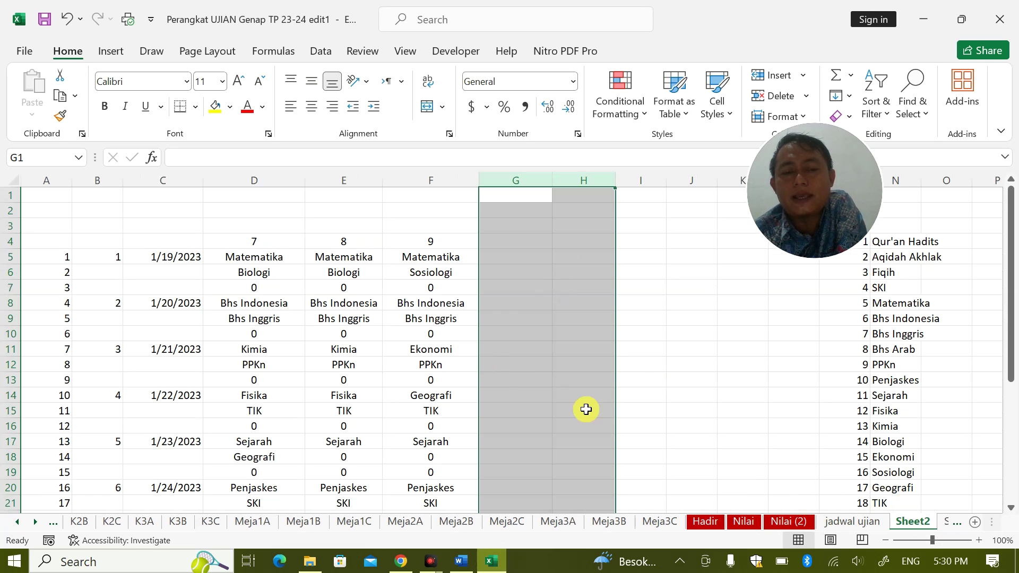
{"action": "left_click", "coordinate": [387, 304]}
{"action": "left_click_drag", "start_coordinate": [65, 256], "coordinate": [72, 499]}
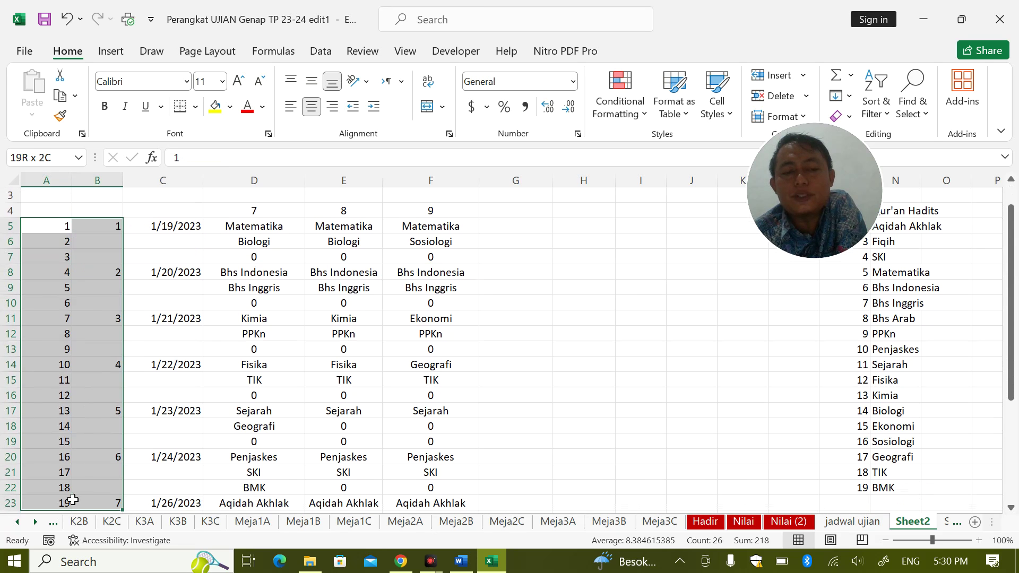
{"action": "left_click_drag", "start_coordinate": [163, 228], "coordinate": [371, 457]}
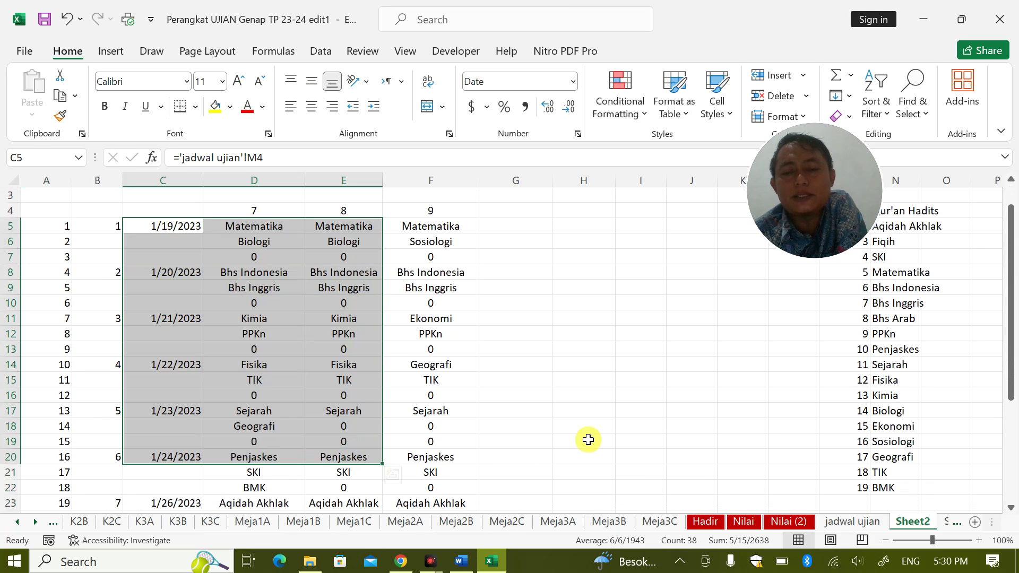
{"action": "left_click", "coordinate": [588, 439]}
{"action": "left_click", "coordinate": [34, 519]}
{"action": "left_click", "coordinate": [34, 519]}
{"action": "left_click", "coordinate": [34, 519]}
On SAMPUL, step the HARI KE spinner forward to day 3, Sabtu 21-Jan-2023
{"action": "left_click", "coordinate": [855, 522]}
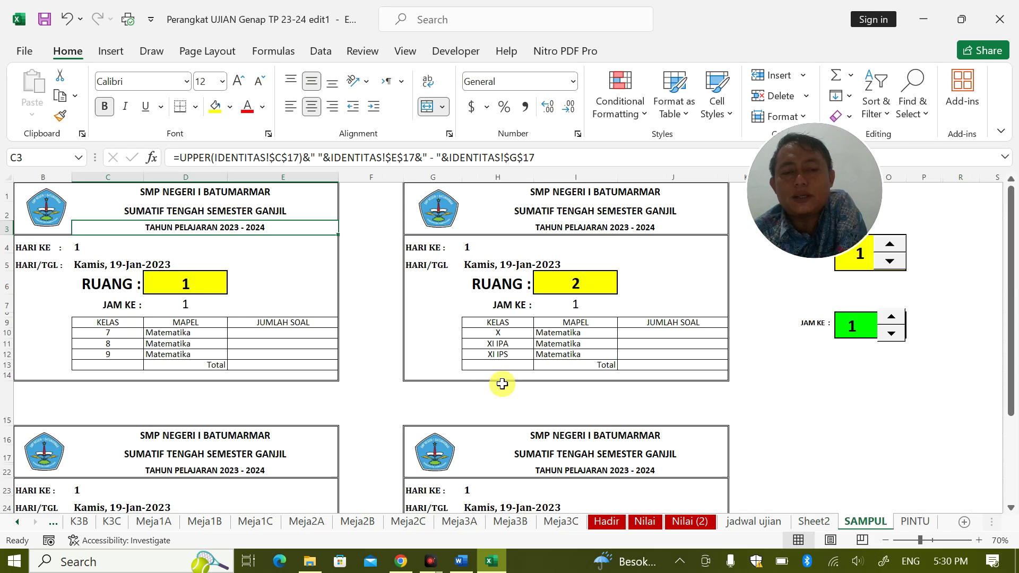
{"action": "left_click", "coordinate": [249, 258]}
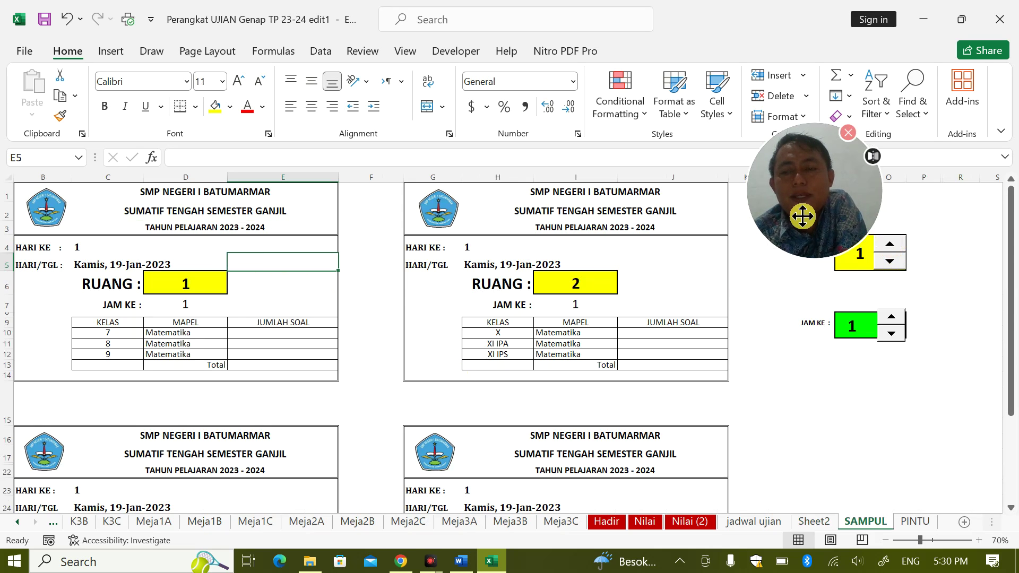
{"action": "left_click_drag", "start_coordinate": [802, 215], "coordinate": [781, 174]}
{"action": "left_click", "coordinate": [890, 246]}
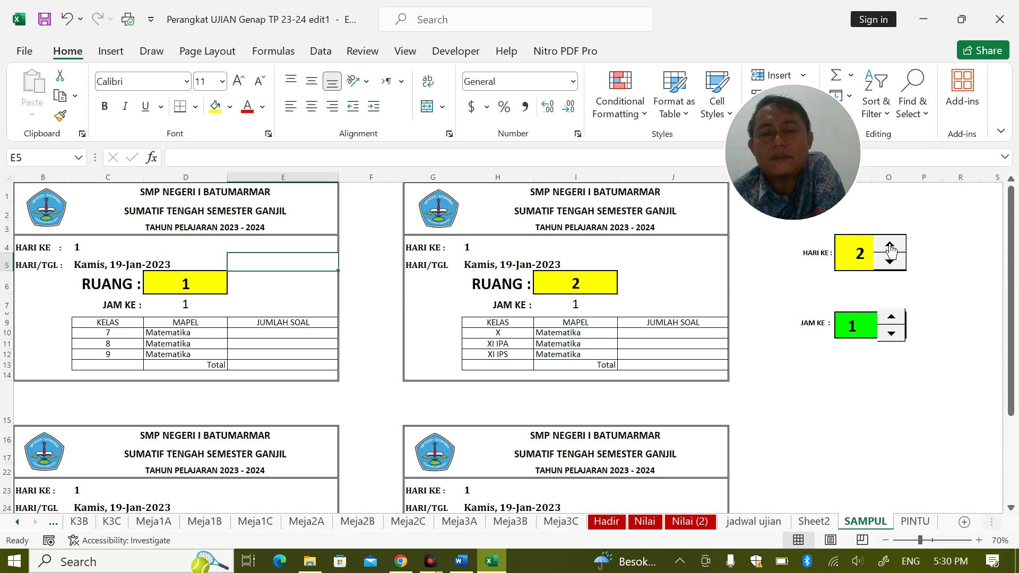
{"action": "mouse_move", "coordinate": [205, 332]}
{"action": "left_mouse_down"}
{"action": "mouse_move", "coordinate": [202, 361]}
{"action": "mouse_move", "coordinate": [200, 349]}
{"action": "left_mouse_up"}
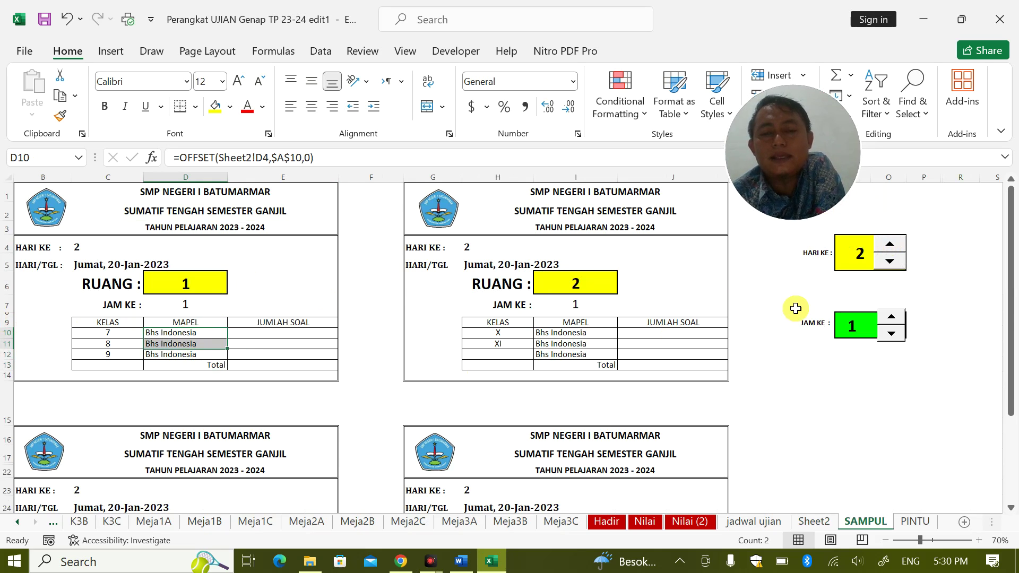
{"action": "left_click", "coordinate": [891, 244]}
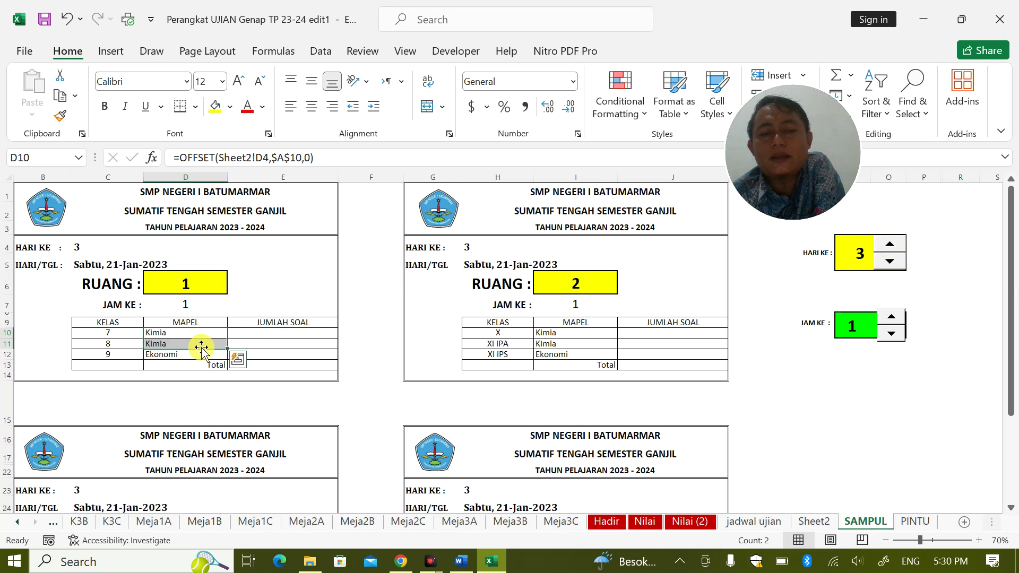
Copy class numbers 7, 8, 9 from C10:C12 into room 2's class cells H10:H12
{"action": "left_click", "coordinate": [123, 333]}
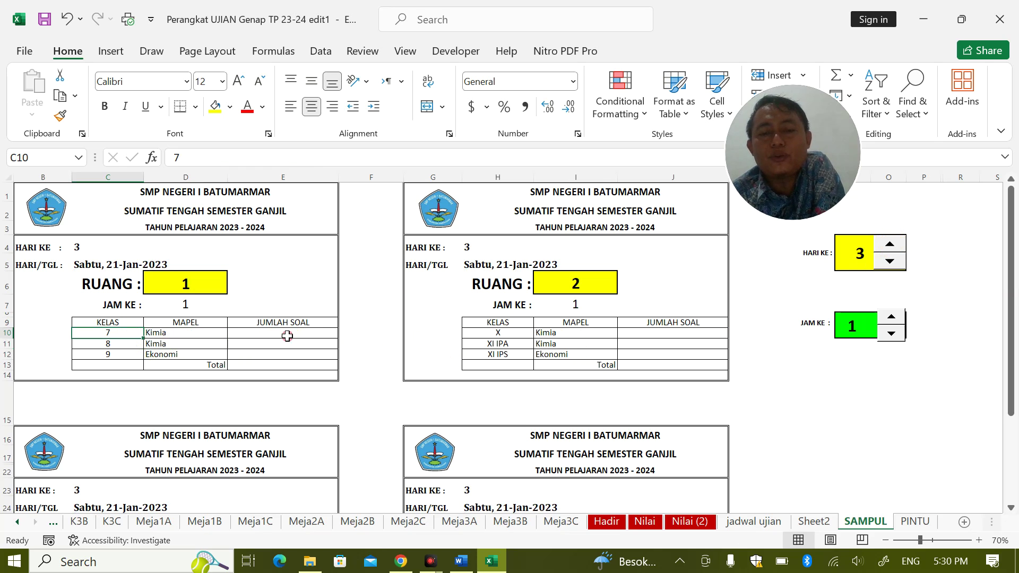
{"action": "left_click_drag", "start_coordinate": [493, 339], "coordinate": [498, 357]}
{"action": "left_click_drag", "start_coordinate": [103, 333], "coordinate": [107, 355]}
{"action": "key", "text": "ctrl+c"}
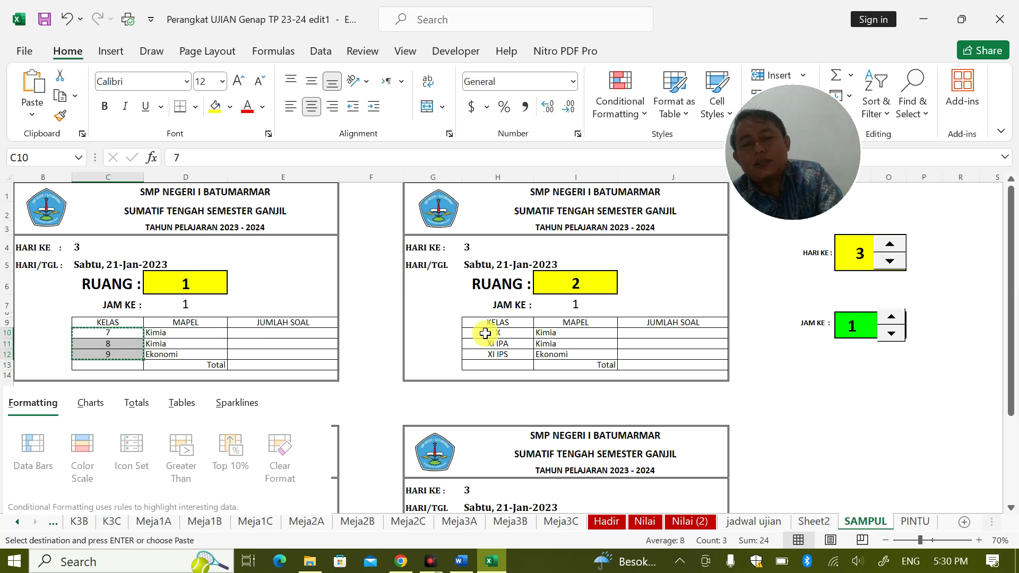
{"action": "double_click", "coordinate": [486, 333]}
{"action": "key", "text": "Escape"}
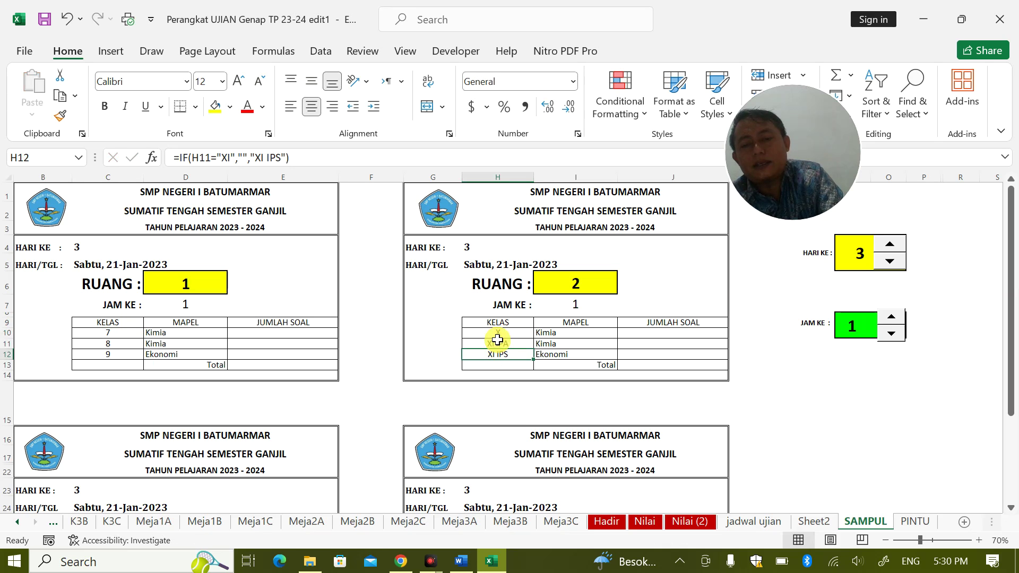
{"action": "left_click_drag", "start_coordinate": [103, 333], "coordinate": [113, 353]}
{"action": "key", "text": "ctrl+c"}
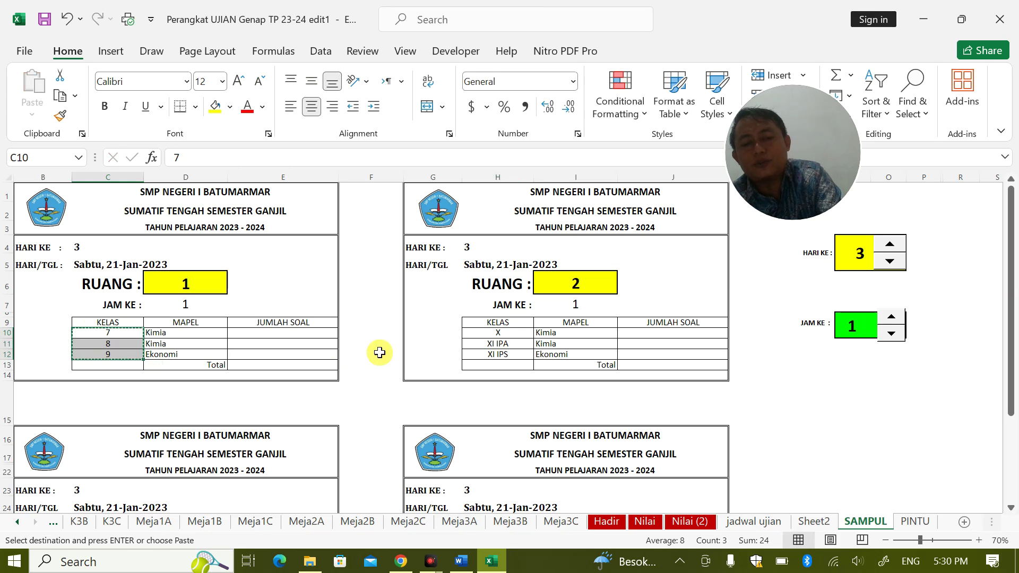
{"action": "left_click_drag", "start_coordinate": [504, 335], "coordinate": [509, 349]}
{"action": "key", "text": "ctrl+v"}
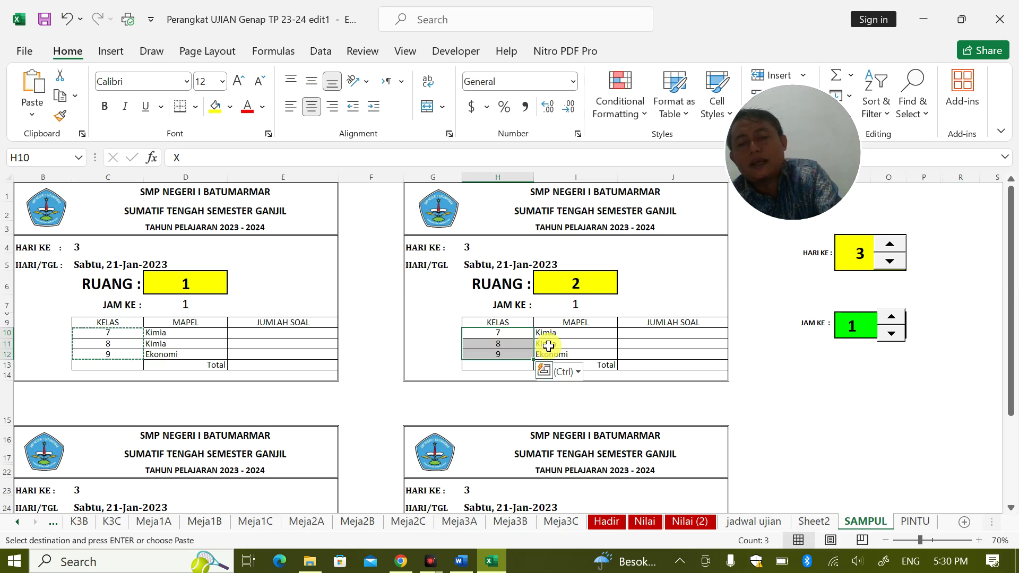
{"action": "left_click", "coordinate": [591, 326]}
{"action": "left_click_drag", "start_coordinate": [590, 326], "coordinate": [594, 354]}
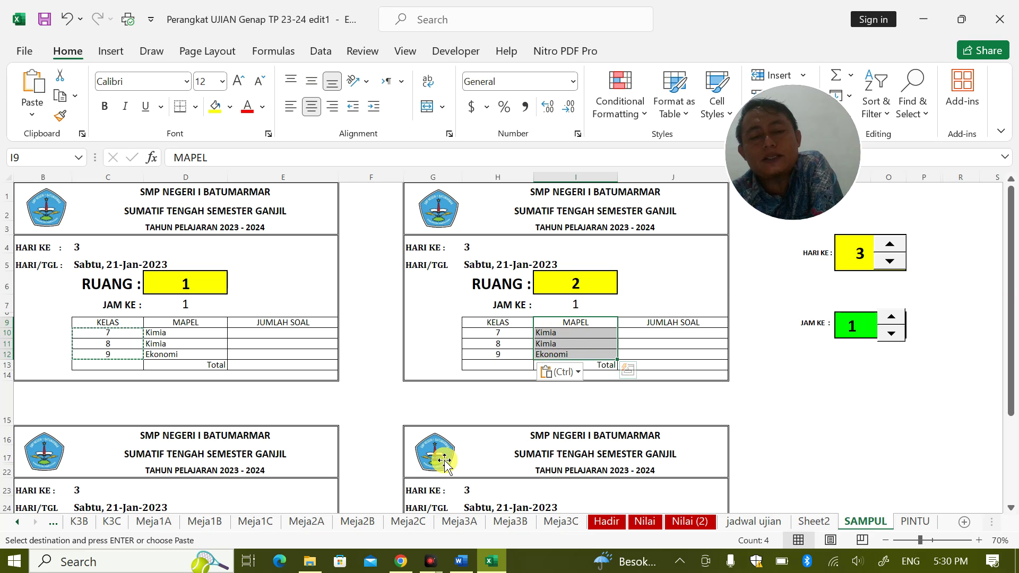
Compare the Kelas 7, 8 and 9 subjects on jadwal ujian, then view the PINTU door sign
{"action": "left_click", "coordinate": [759, 515]}
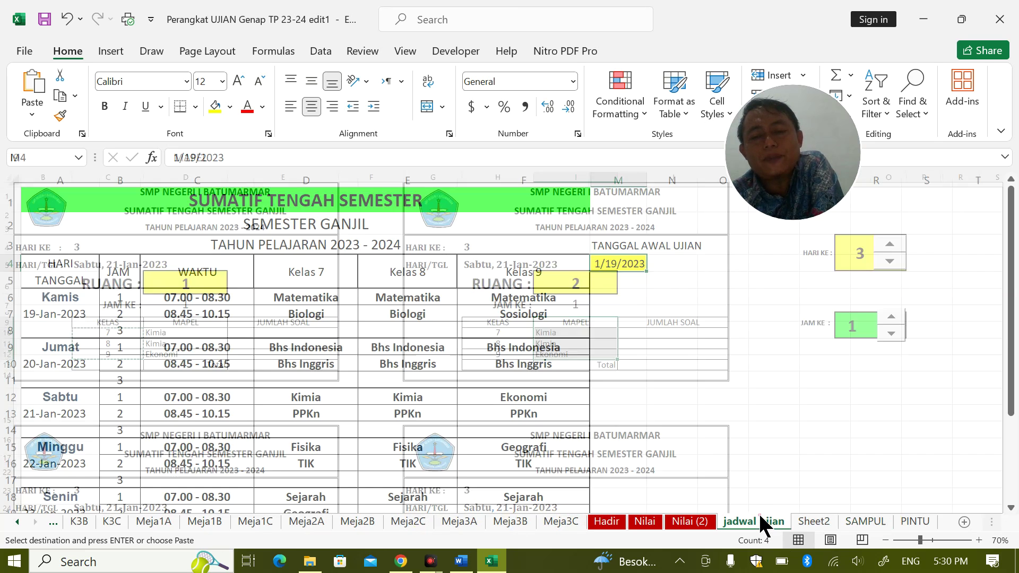
{"action": "left_click", "coordinate": [285, 282]}
{"action": "left_click", "coordinate": [416, 275]}
{"action": "left_click", "coordinate": [528, 276]}
{"action": "left_click_drag", "start_coordinate": [330, 297], "coordinate": [334, 336]}
{"action": "left_click_drag", "start_coordinate": [517, 330], "coordinate": [514, 382]}
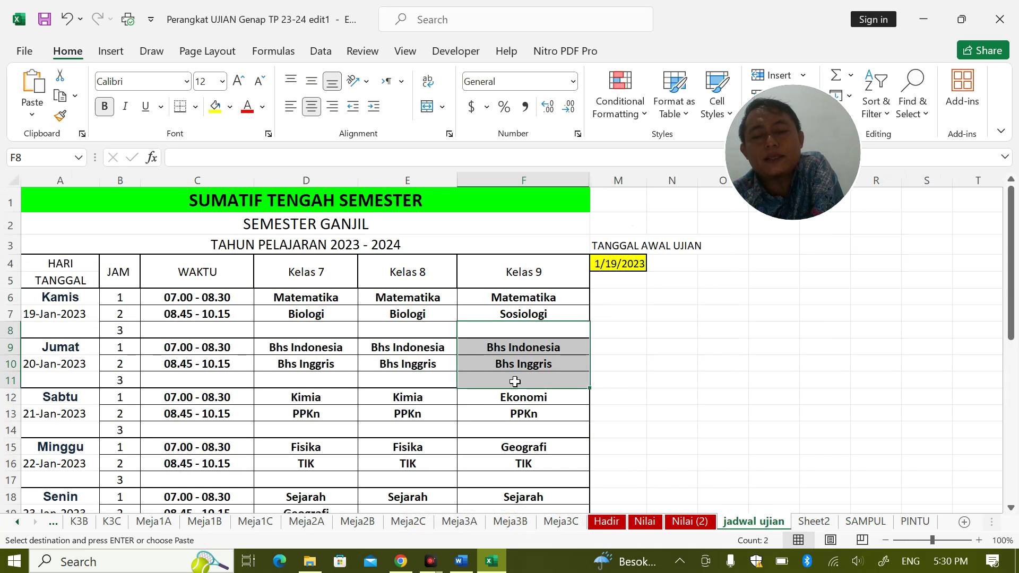
{"action": "left_click", "coordinate": [864, 521]}
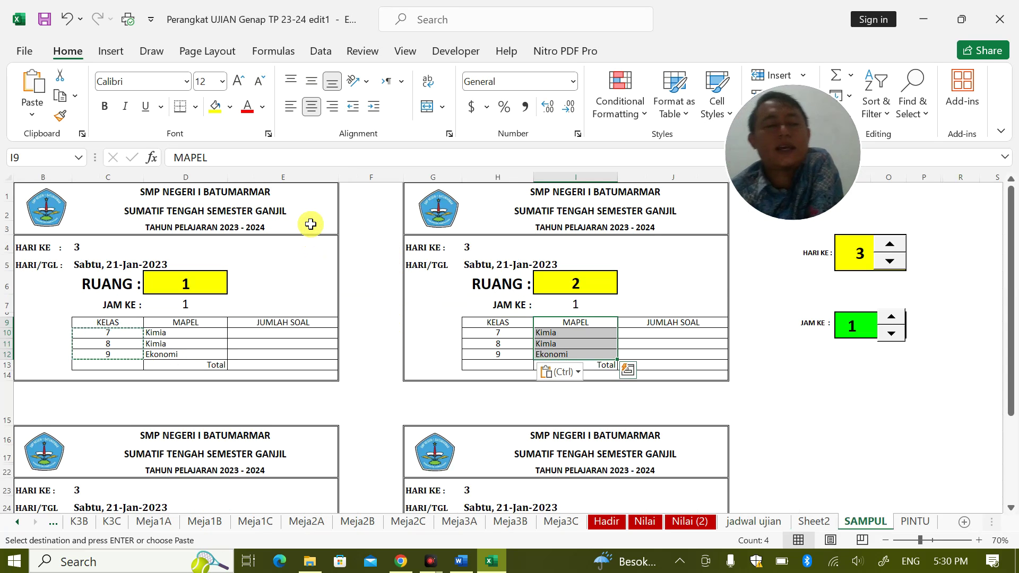
{"action": "left_click", "coordinate": [921, 523]}
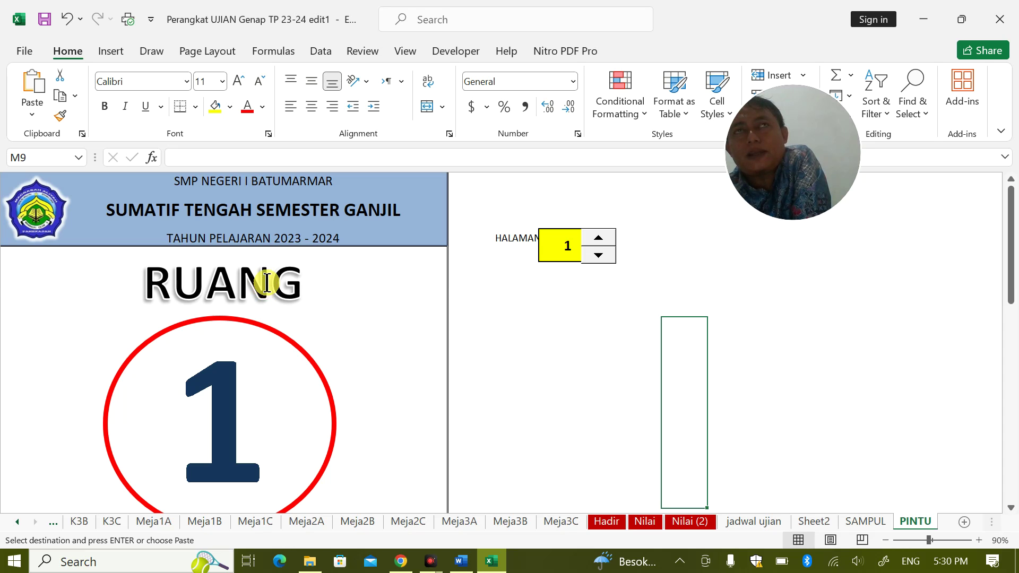
{"action": "left_click", "coordinate": [595, 238]}
{"action": "left_click", "coordinate": [597, 238]}
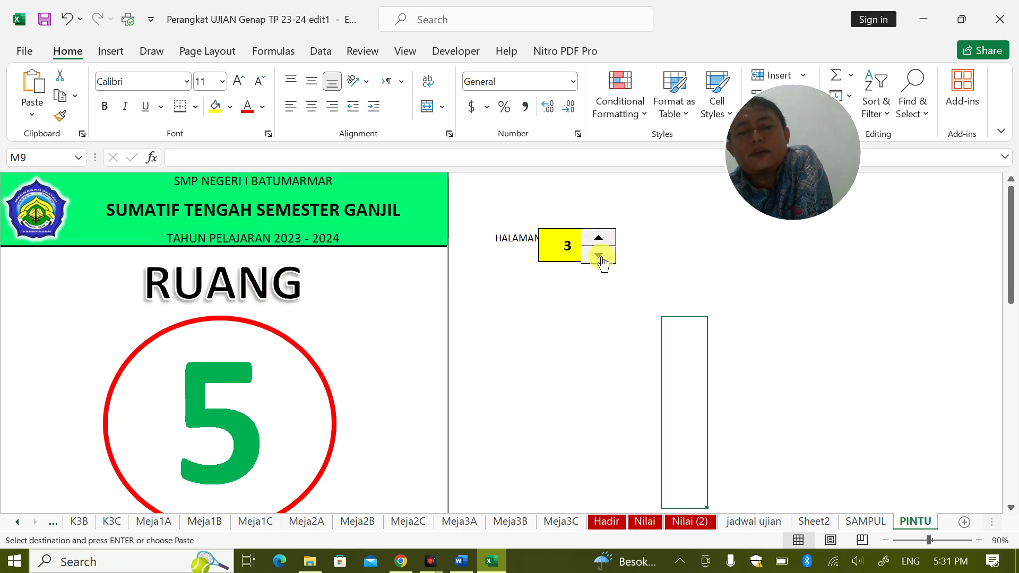
{"action": "left_click", "coordinate": [599, 256]}
{"action": "left_click", "coordinate": [599, 256]}
{"action": "left_click", "coordinate": [599, 239]}
{"action": "left_click", "coordinate": [600, 255]}
{"action": "left_click", "coordinate": [599, 239]}
{"action": "left_click", "coordinate": [600, 254]}
{"action": "left_click", "coordinate": [601, 240]}
{"action": "left_click", "coordinate": [605, 257]}
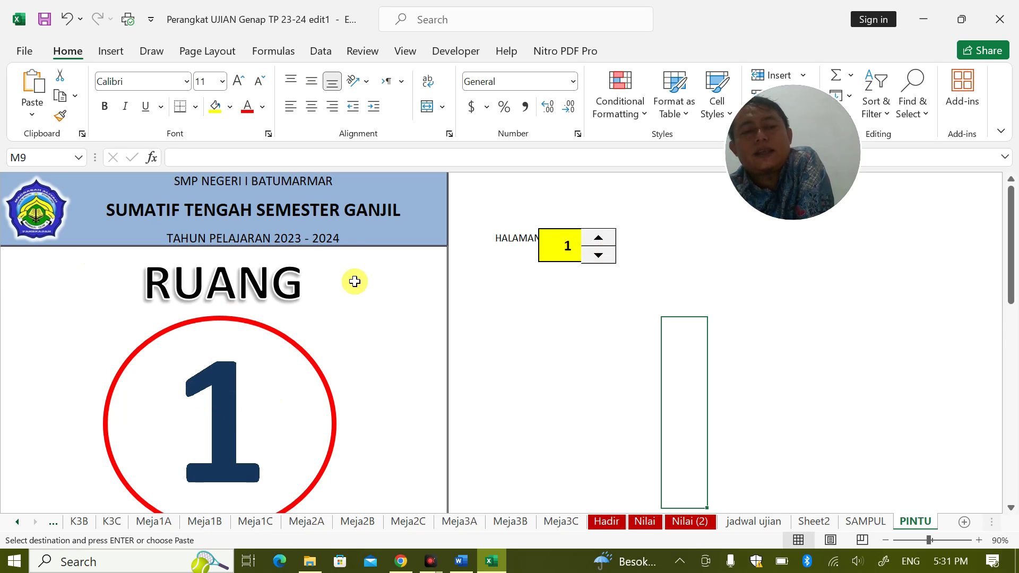
{"action": "scroll", "coordinate": [403, 289], "scroll_direction": "down", "scroll_amount": 5}
{"action": "scroll", "coordinate": [409, 291], "scroll_direction": "up", "scroll_amount": 4}
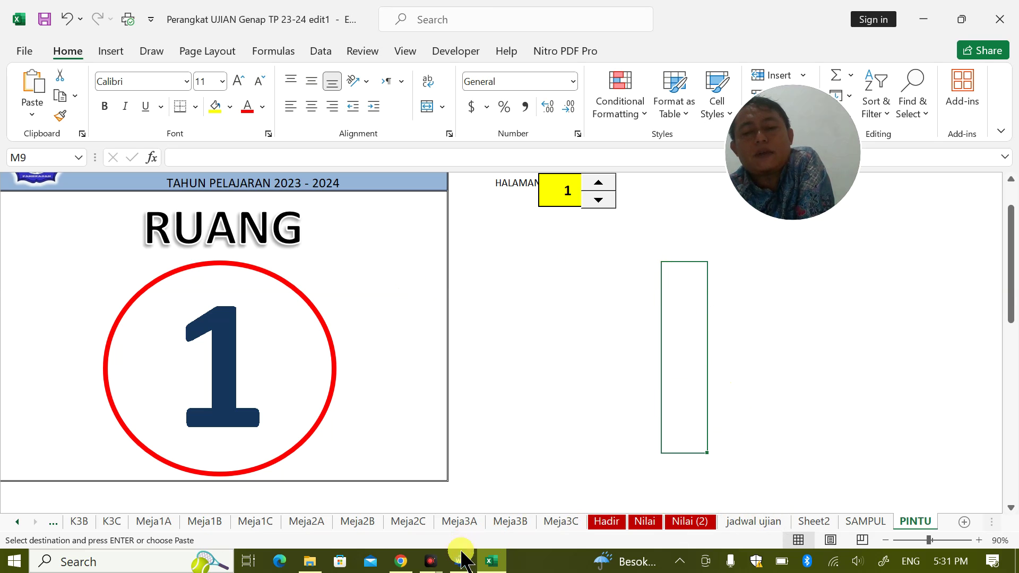
{"action": "mouse_move", "coordinate": [471, 564]}
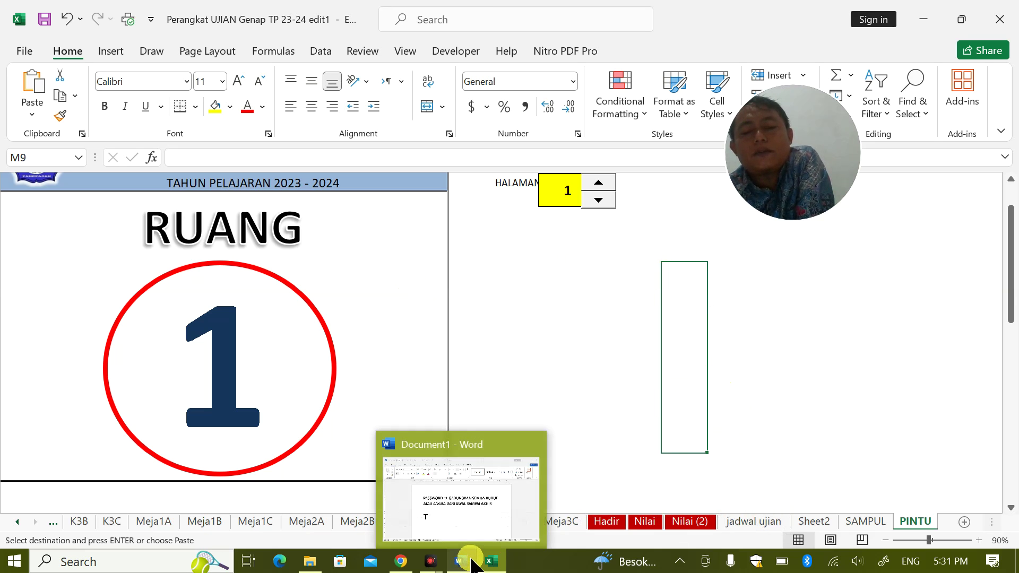
In Word's Document1, replace the large character under the PASSWORD heading with a bold 8
{"action": "left_click", "coordinate": [470, 563]}
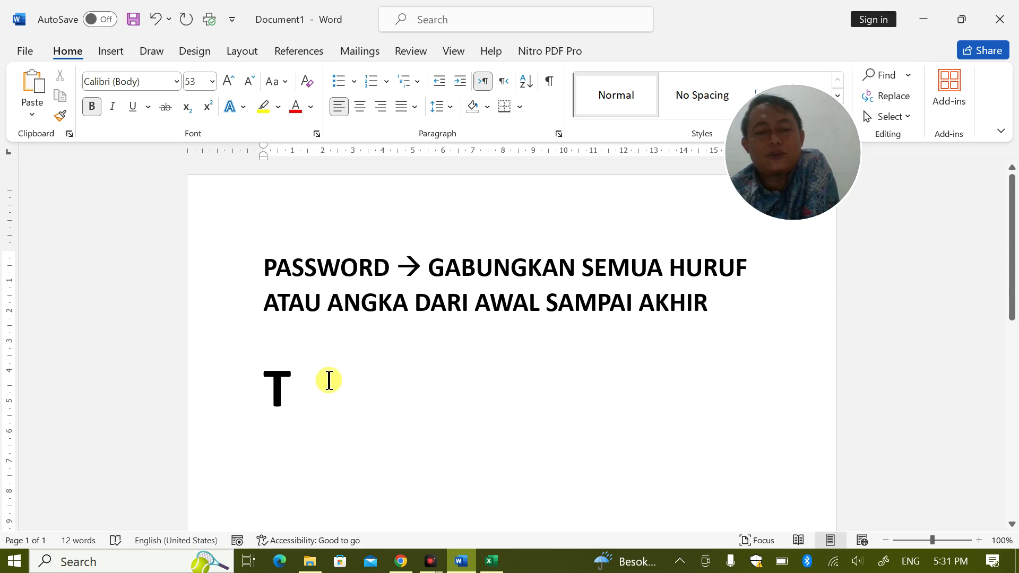
{"action": "key", "text": "BackSpace"}
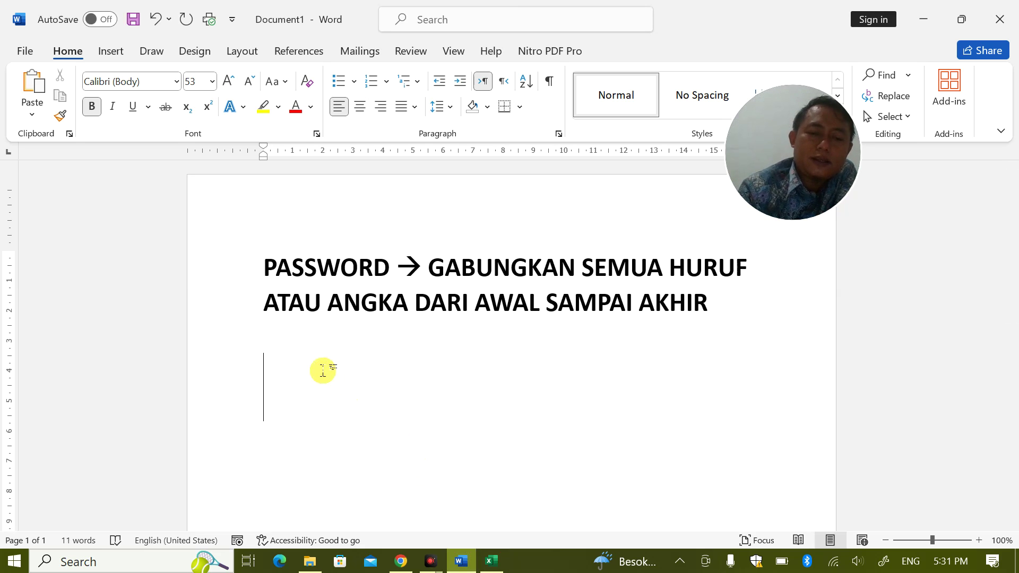
{"action": "type", "text": "UL"}
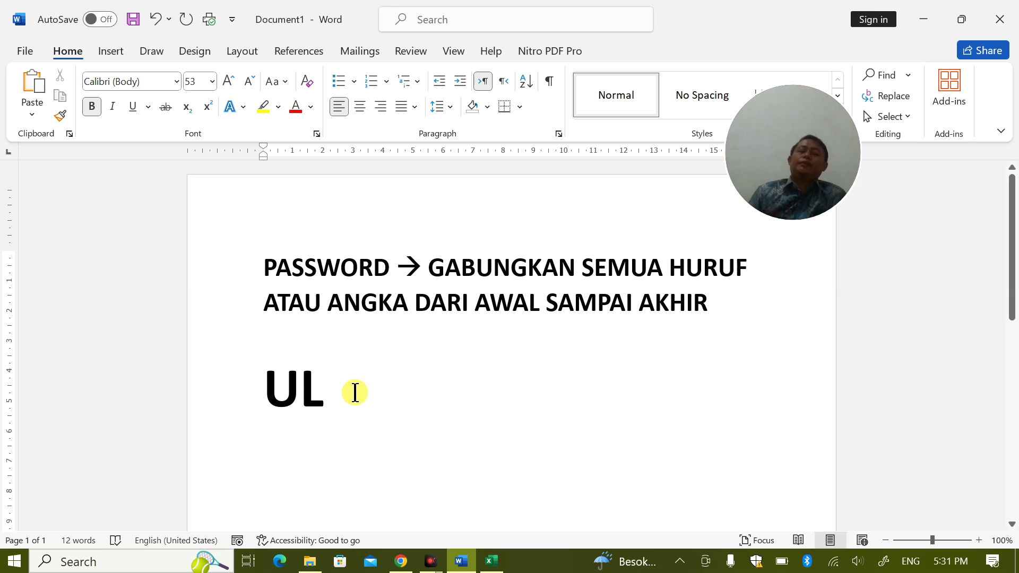
{"action": "left_click_drag", "start_coordinate": [356, 405], "coordinate": [232, 375]}
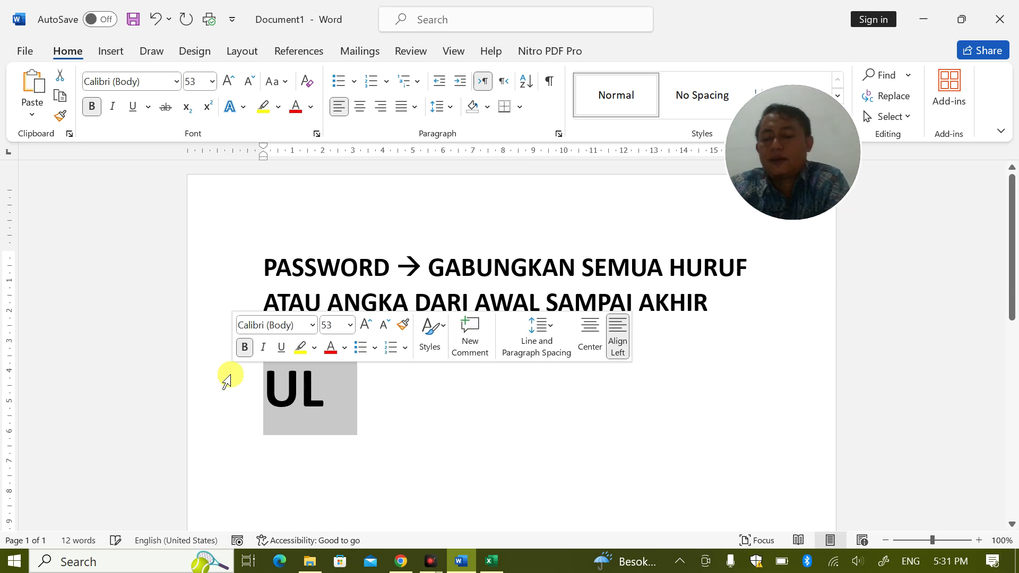
{"action": "key", "text": "BackSpace"}
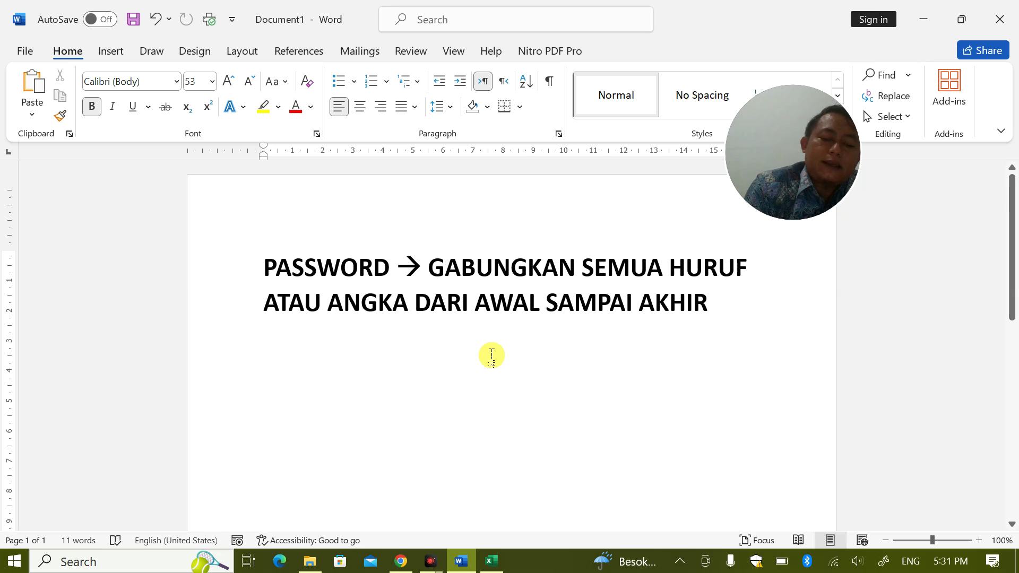
{"action": "type", "text": "8"}
{"action": "left_click", "coordinate": [577, 345]}
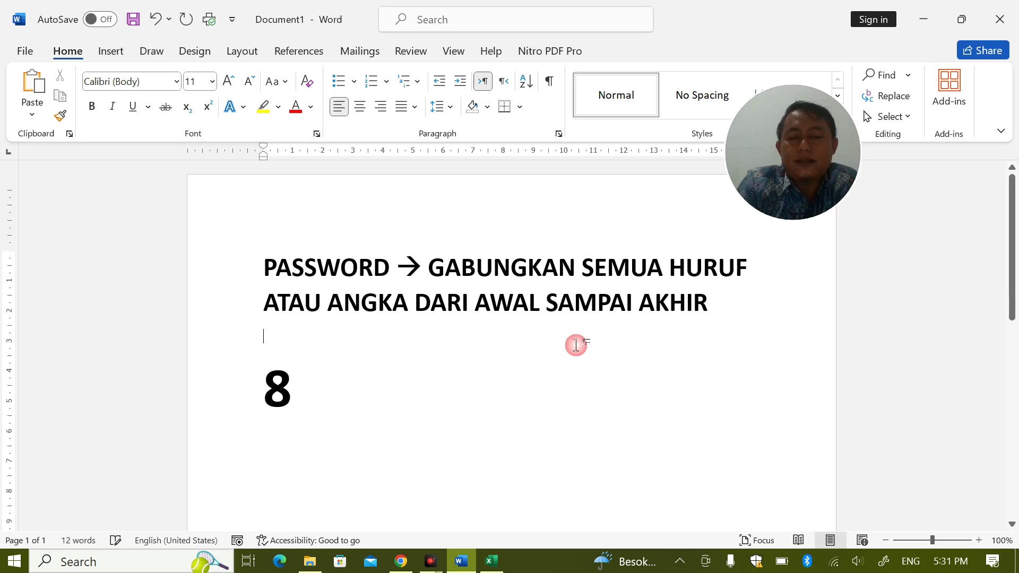
{"action": "left_click", "coordinate": [424, 393]}
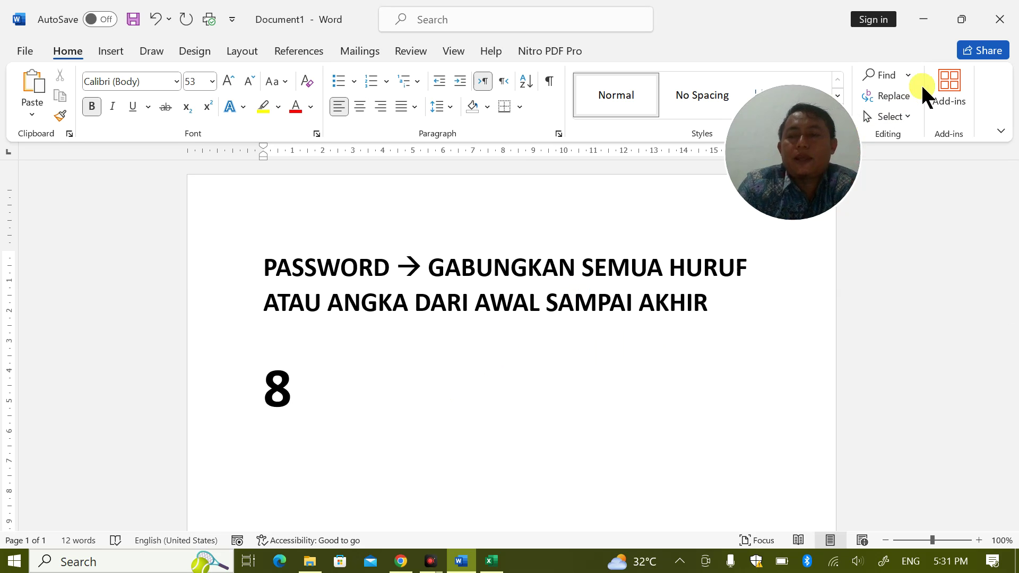